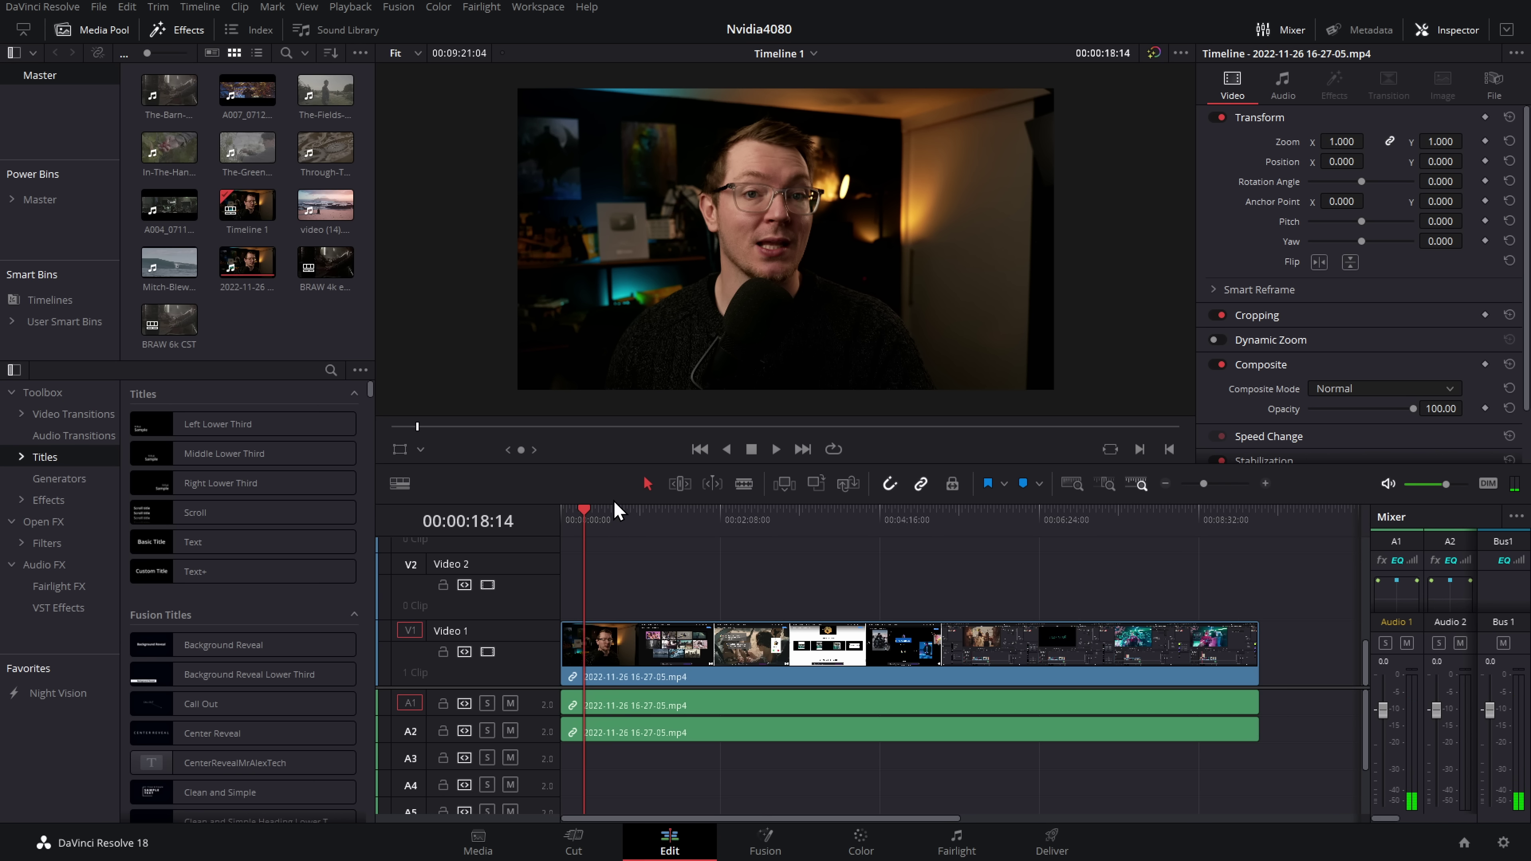
pyautogui.click(640, 634)
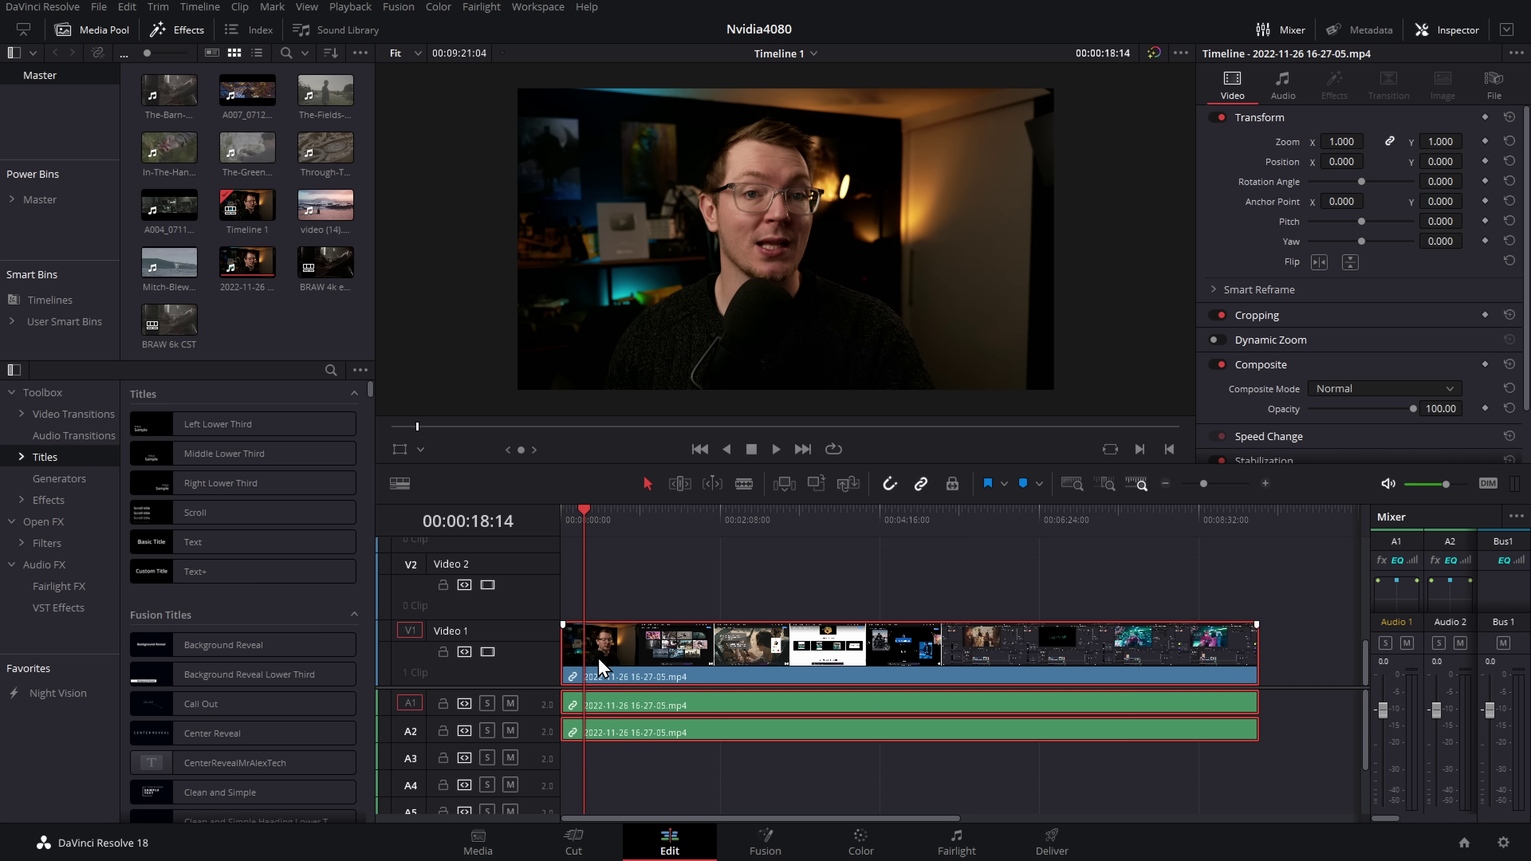
# Step: On the Deliver page, load Job 1 and set the codec to AV1 with the AV1 NVIDIA encoder
pyautogui.click(1058, 844)
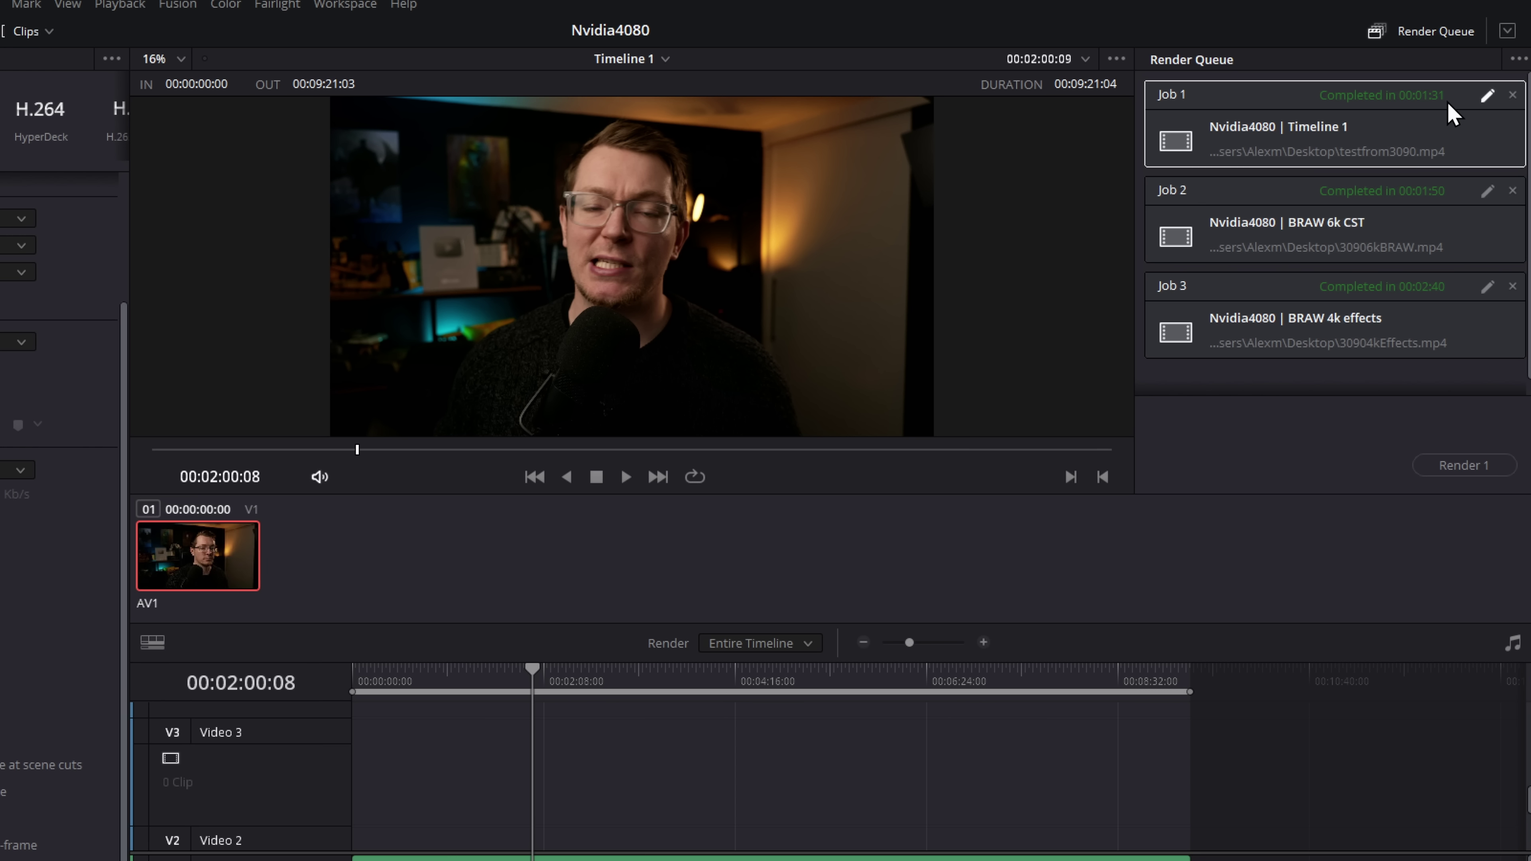
pyautogui.click(1487, 95)
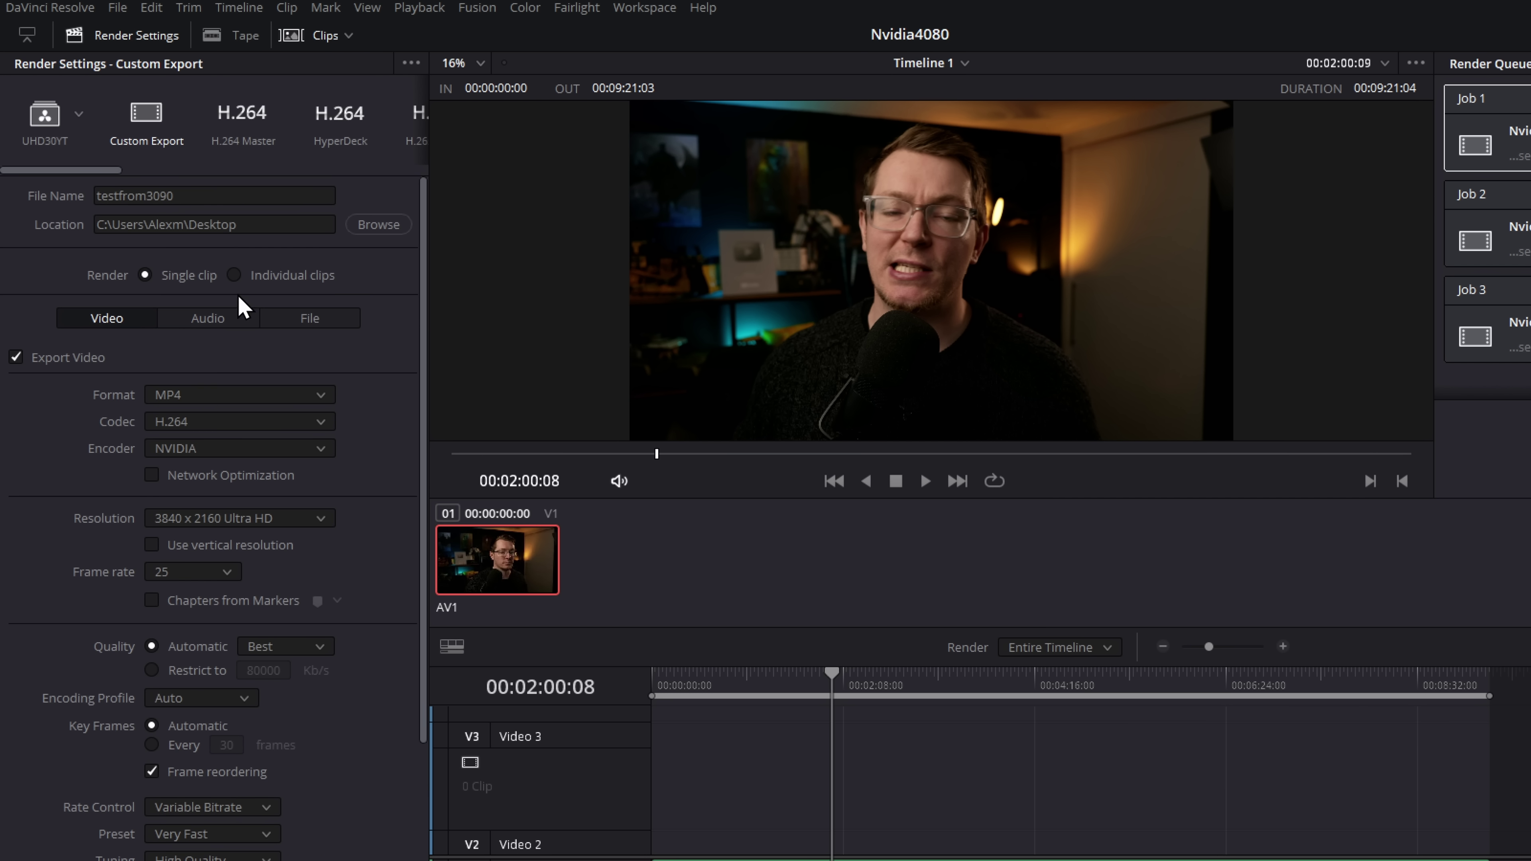
pyautogui.click(199, 423)
pyautogui.click(189, 446)
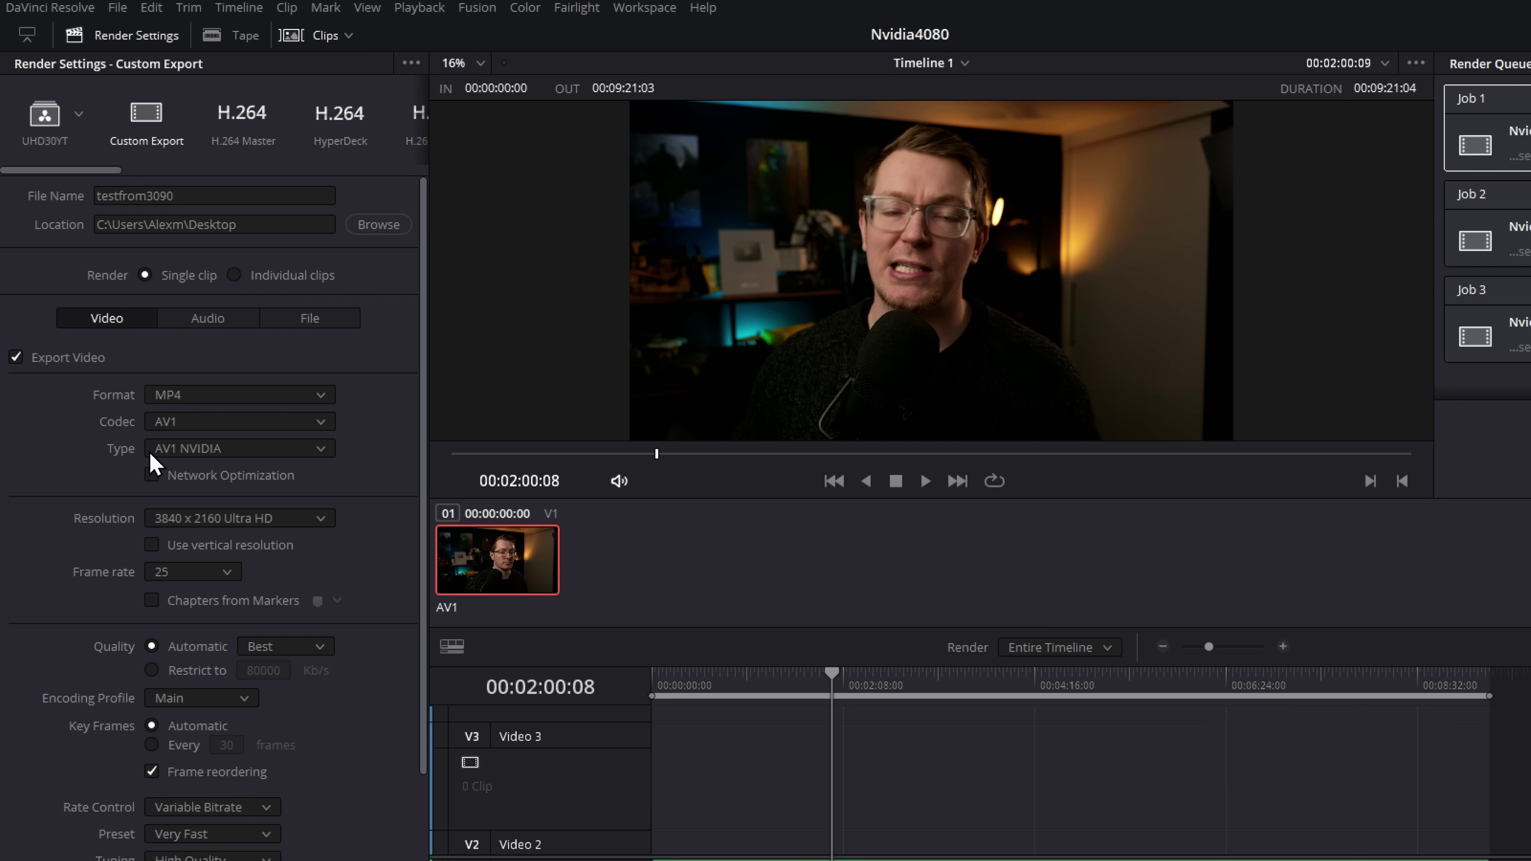
pyautogui.click(219, 445)
pyautogui.click(205, 476)
pyautogui.scroll(-2, 318, 540)
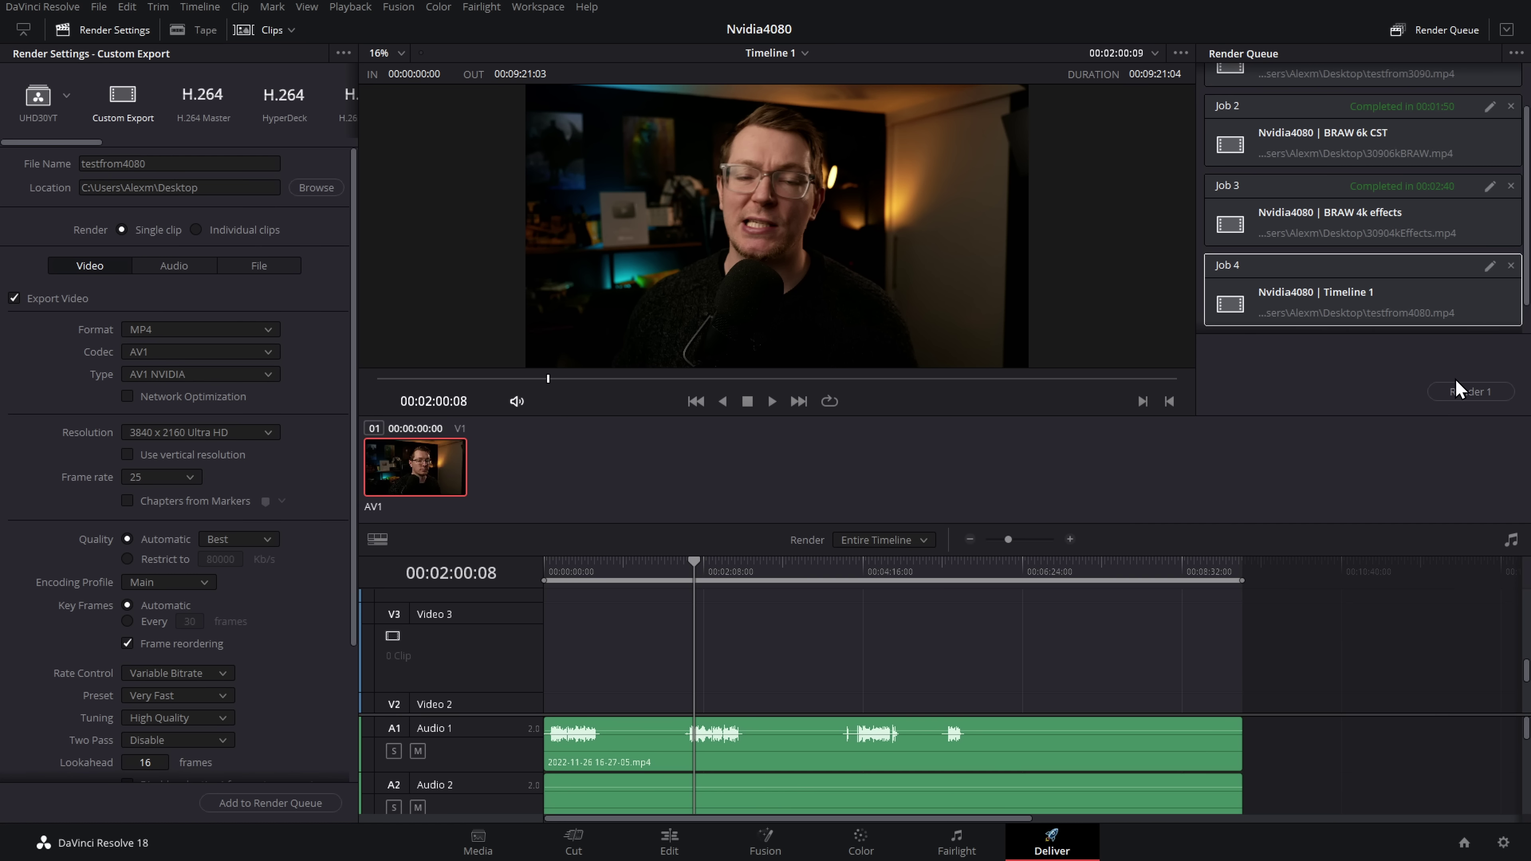
# Step: Render Job 4 and scroll the render queue while it completes in 00:00:51
pyautogui.click(1472, 391)
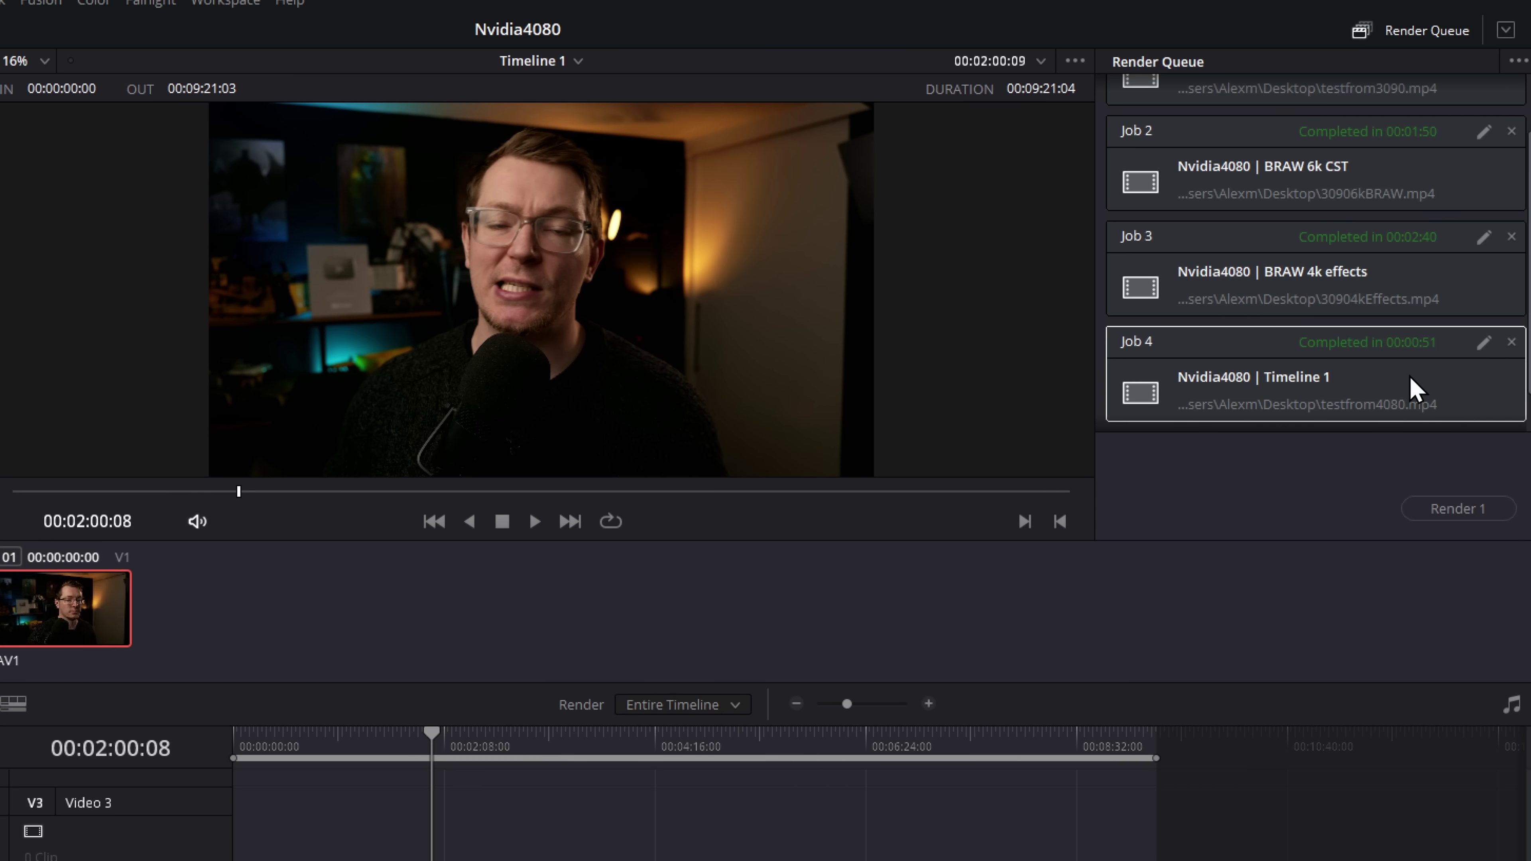
pyautogui.scroll(2, 1410, 376)
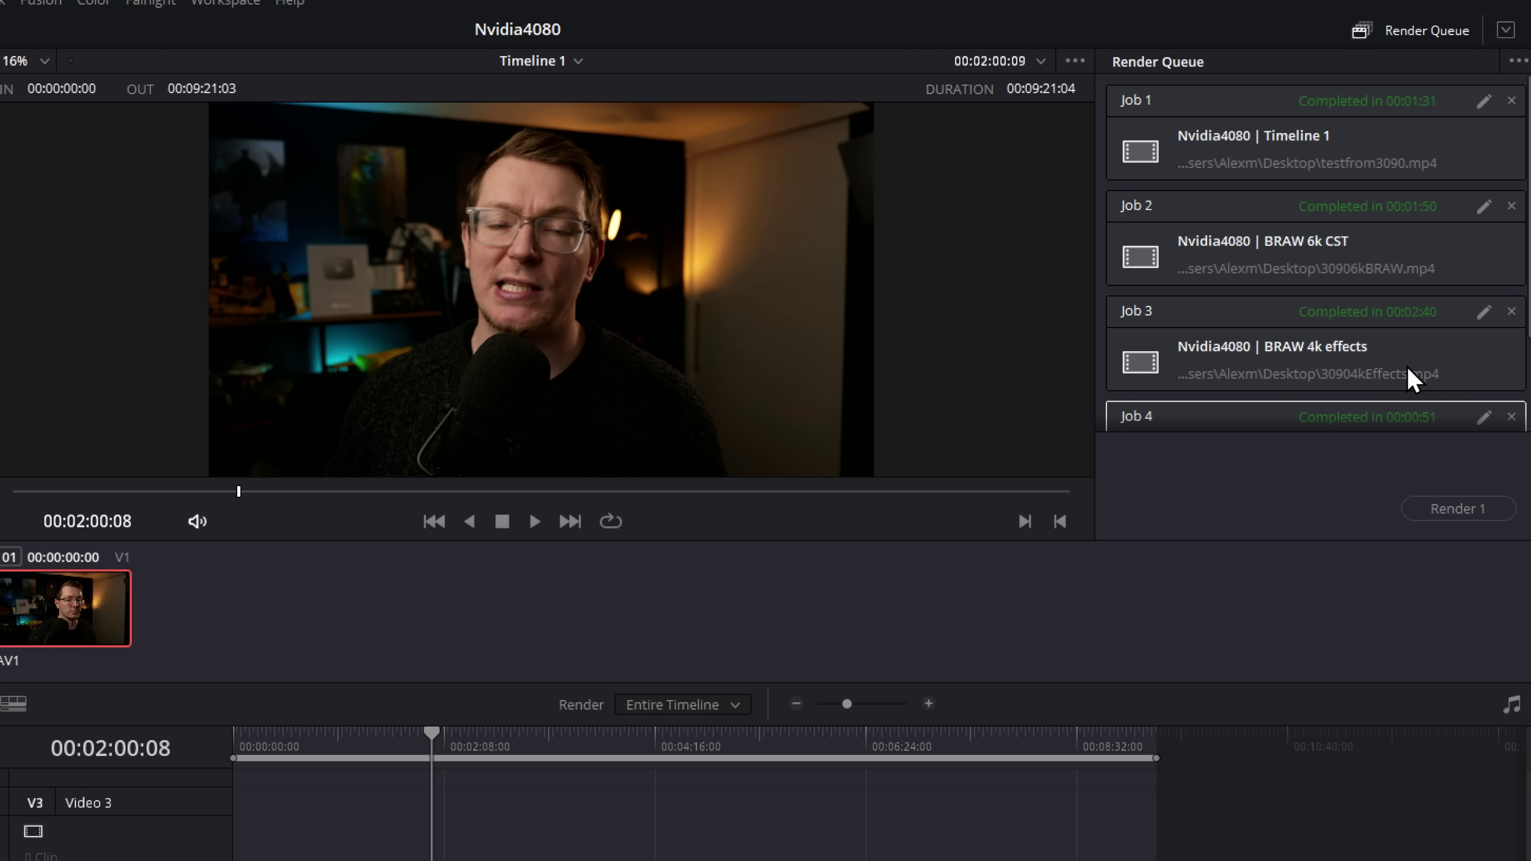
pyautogui.scroll(-3, 1410, 378)
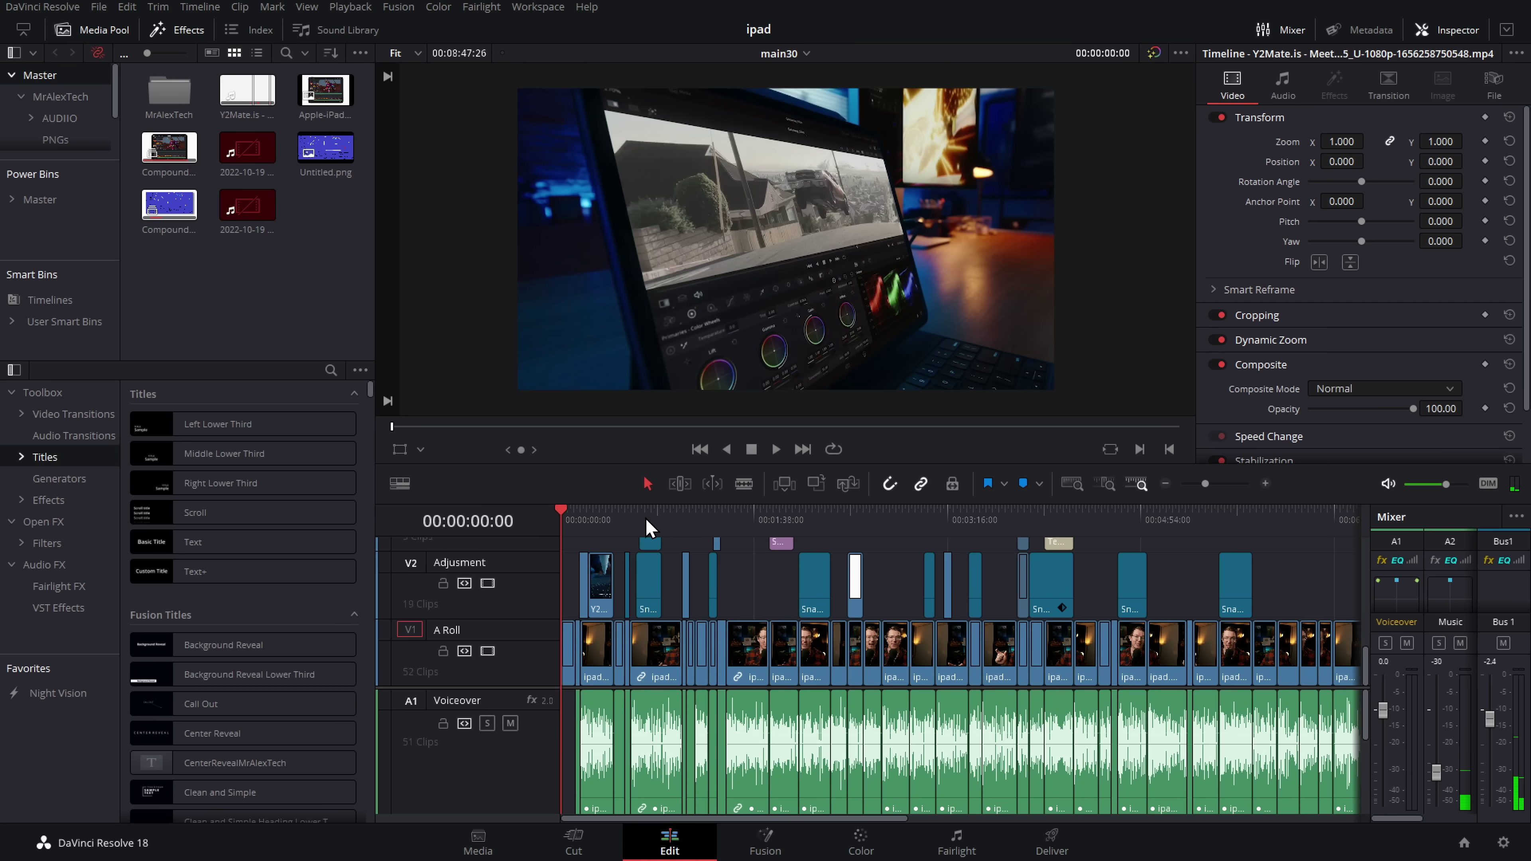
# Step: Scrub the main30 timeline, park the playhead at 00:05:20:13, and switch to the Deliver page
pyautogui.moveTo(580, 527); pyautogui.dragTo(1193, 546)
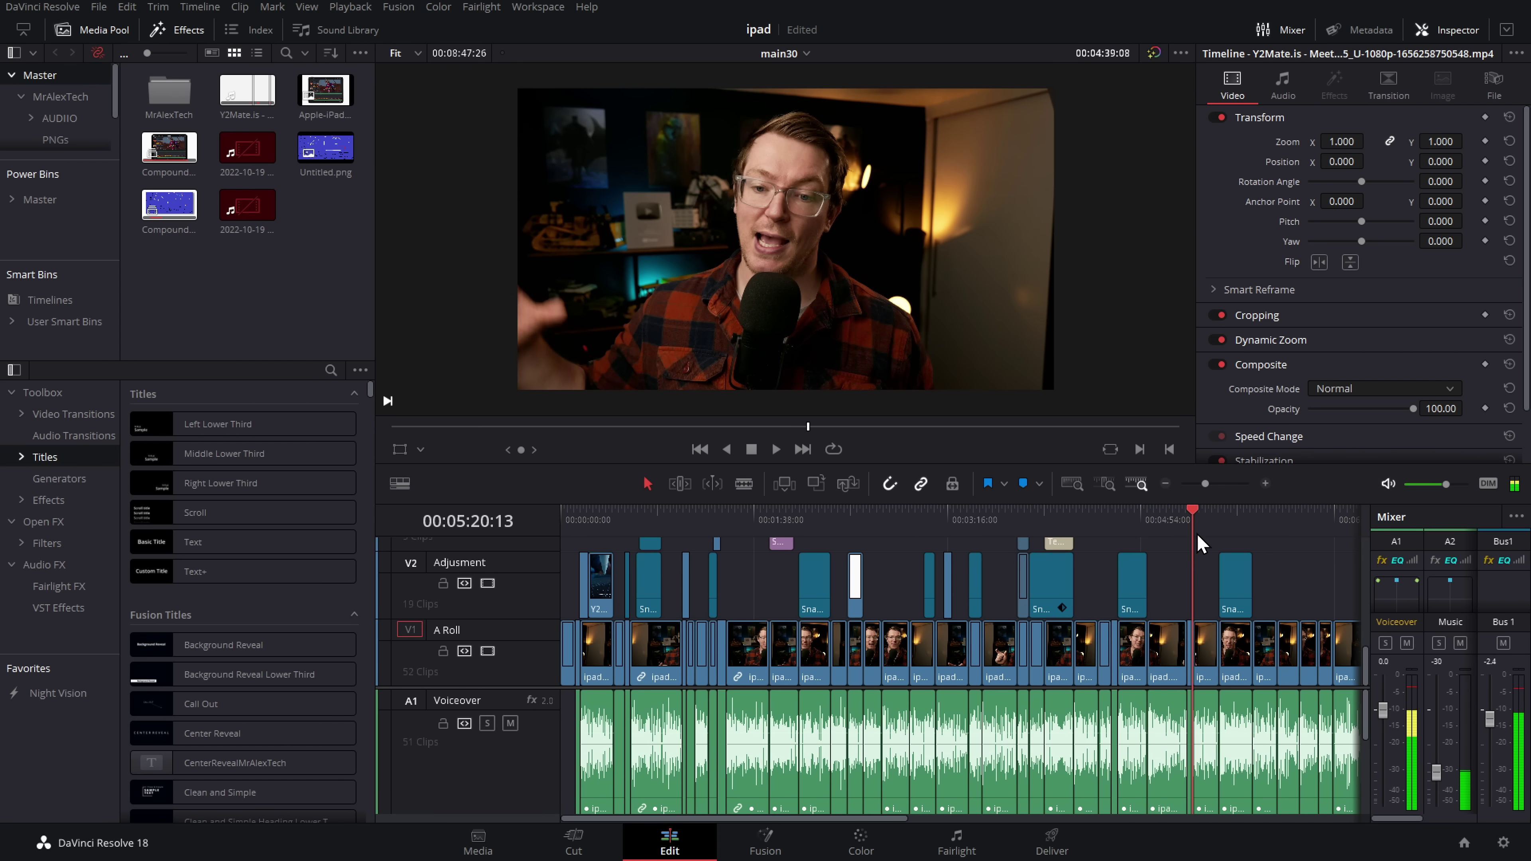
pyautogui.click(1166, 483)
pyautogui.click(1052, 839)
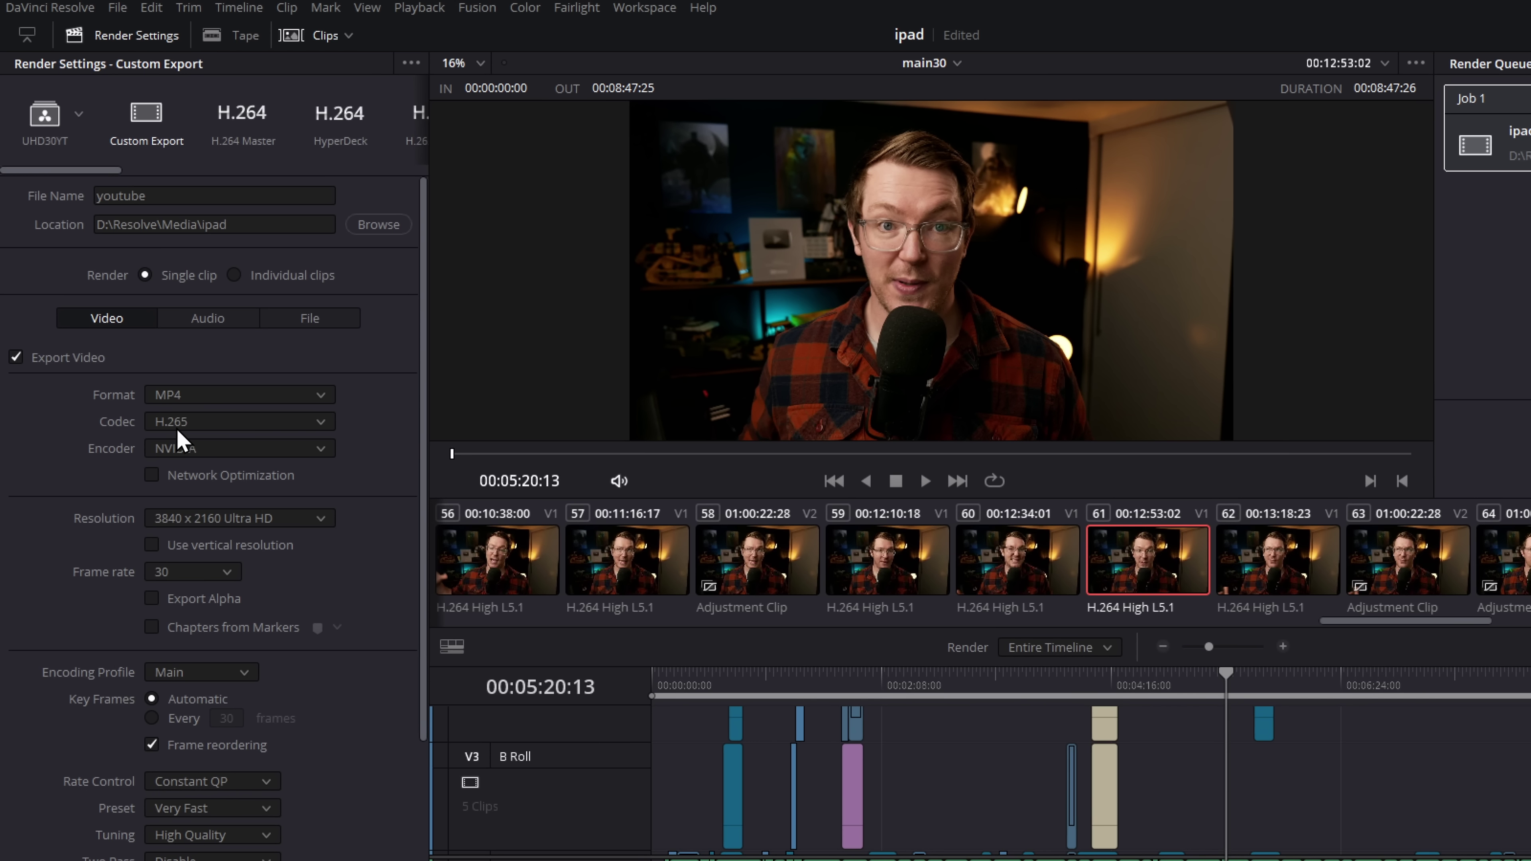
# Step: Set codec AV1 with the AV1 NVIDIA type, name the file youtube4080, and add it as Job 2
pyautogui.click(199, 425)
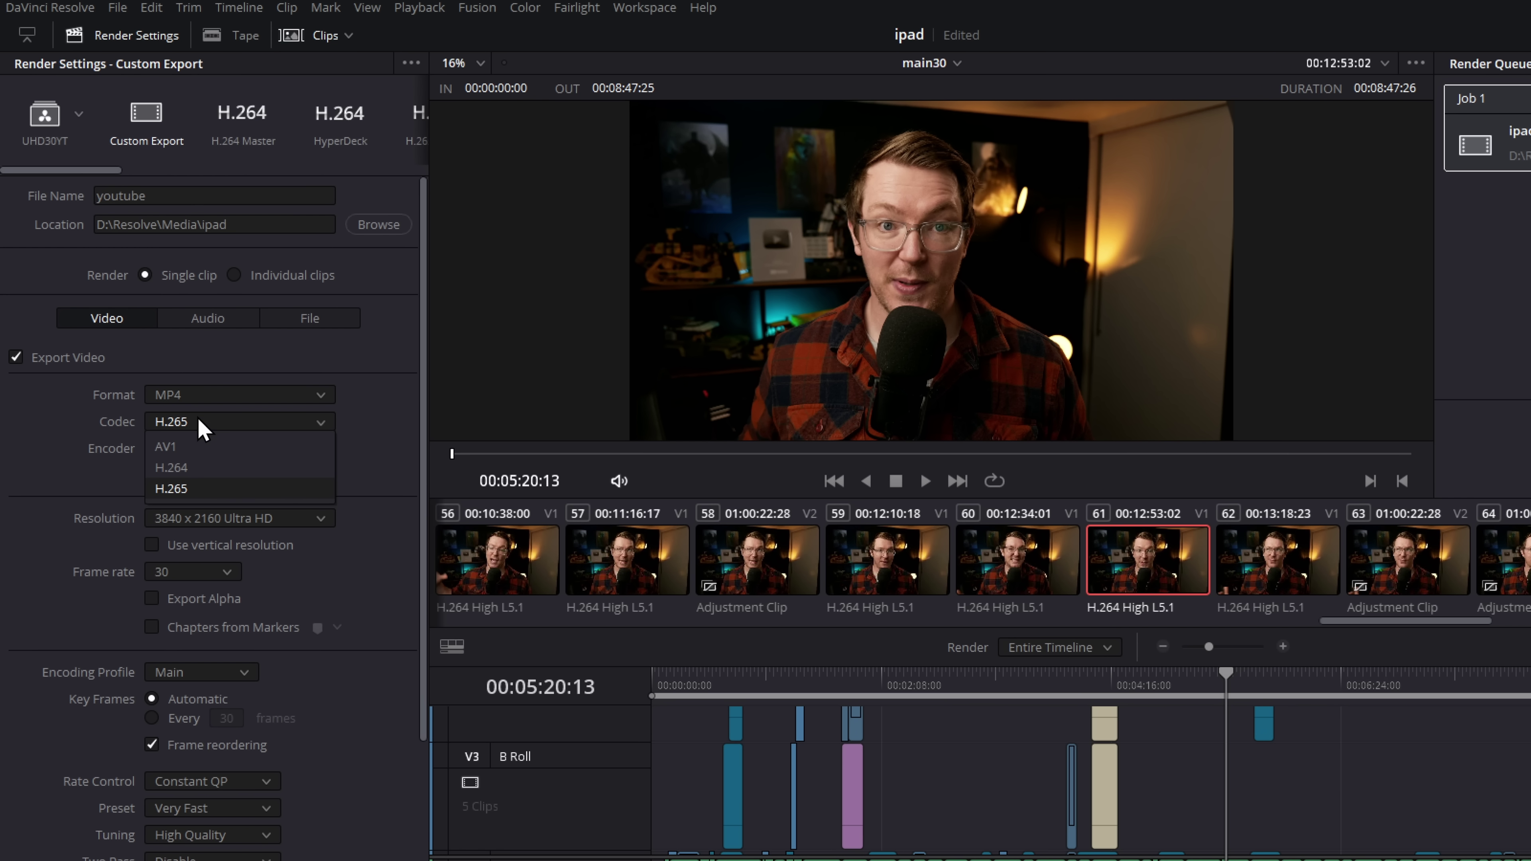
pyautogui.click(188, 449)
pyautogui.click(206, 452)
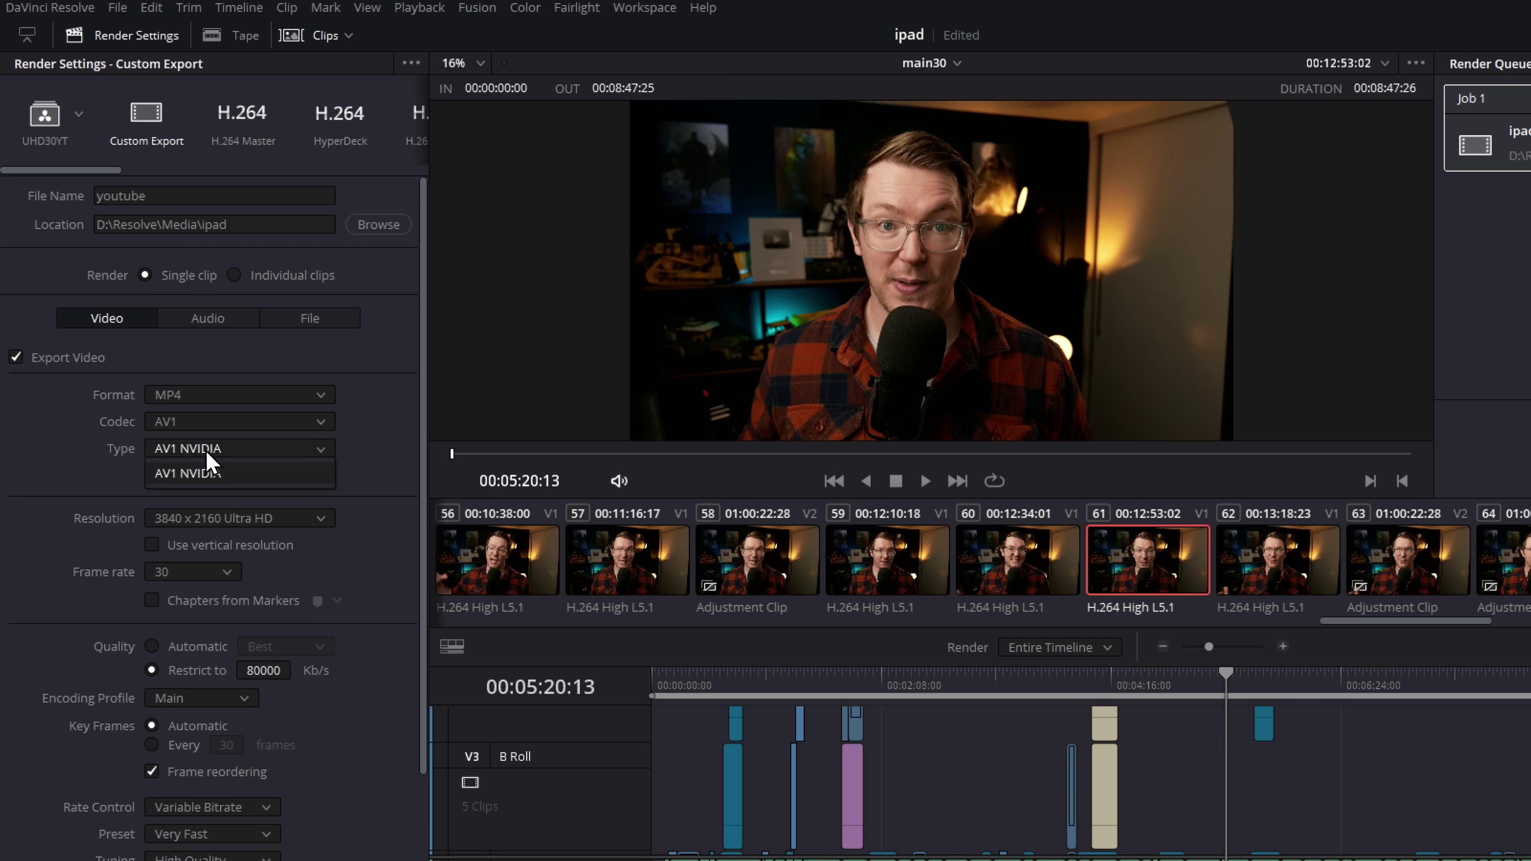
pyautogui.click(185, 449)
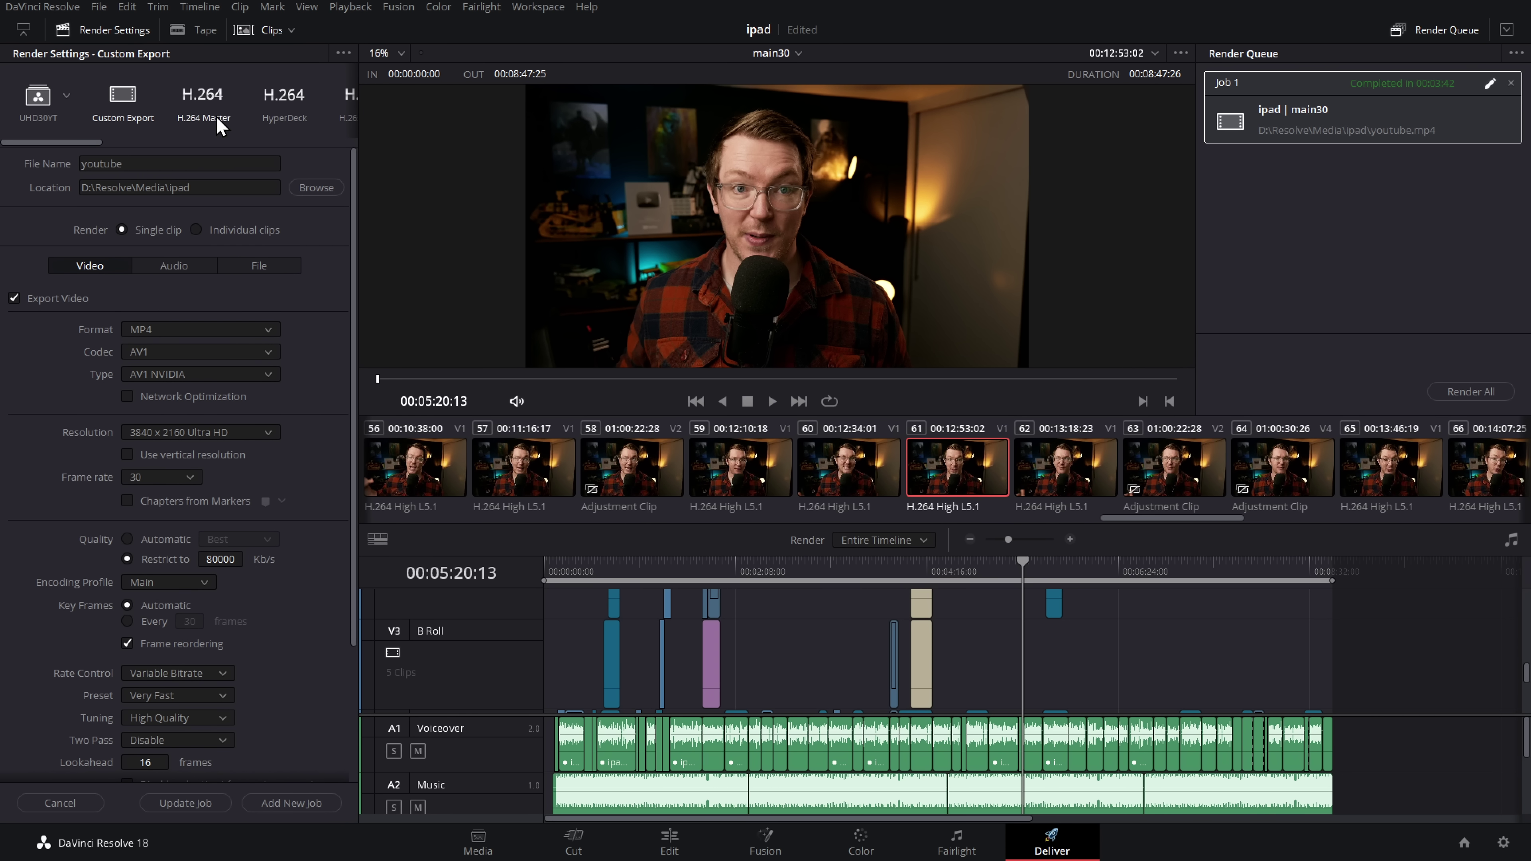
pyautogui.click(180, 164)
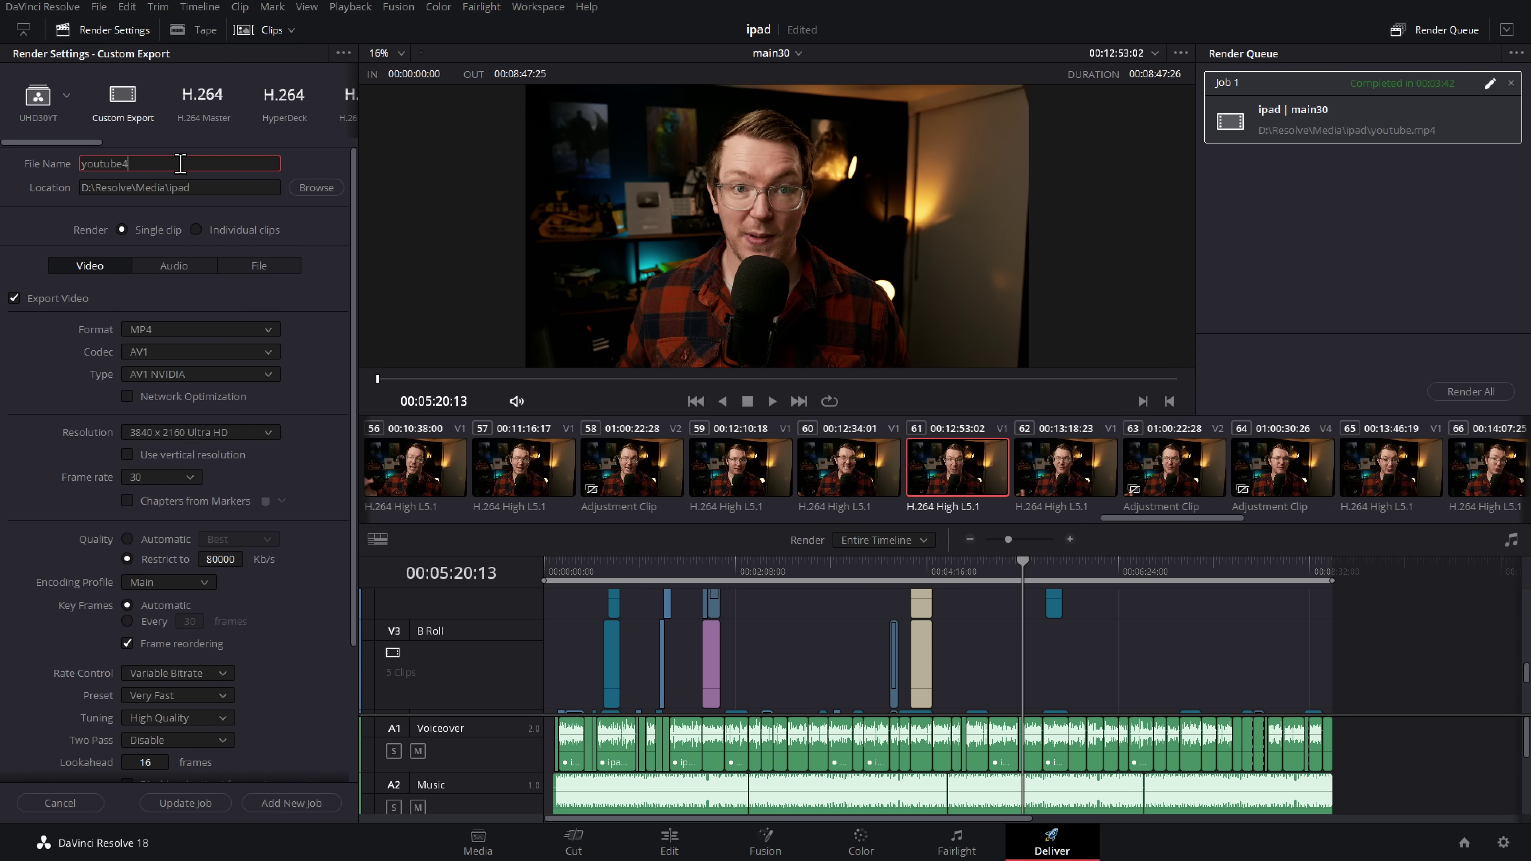
pyautogui.click(291, 803)
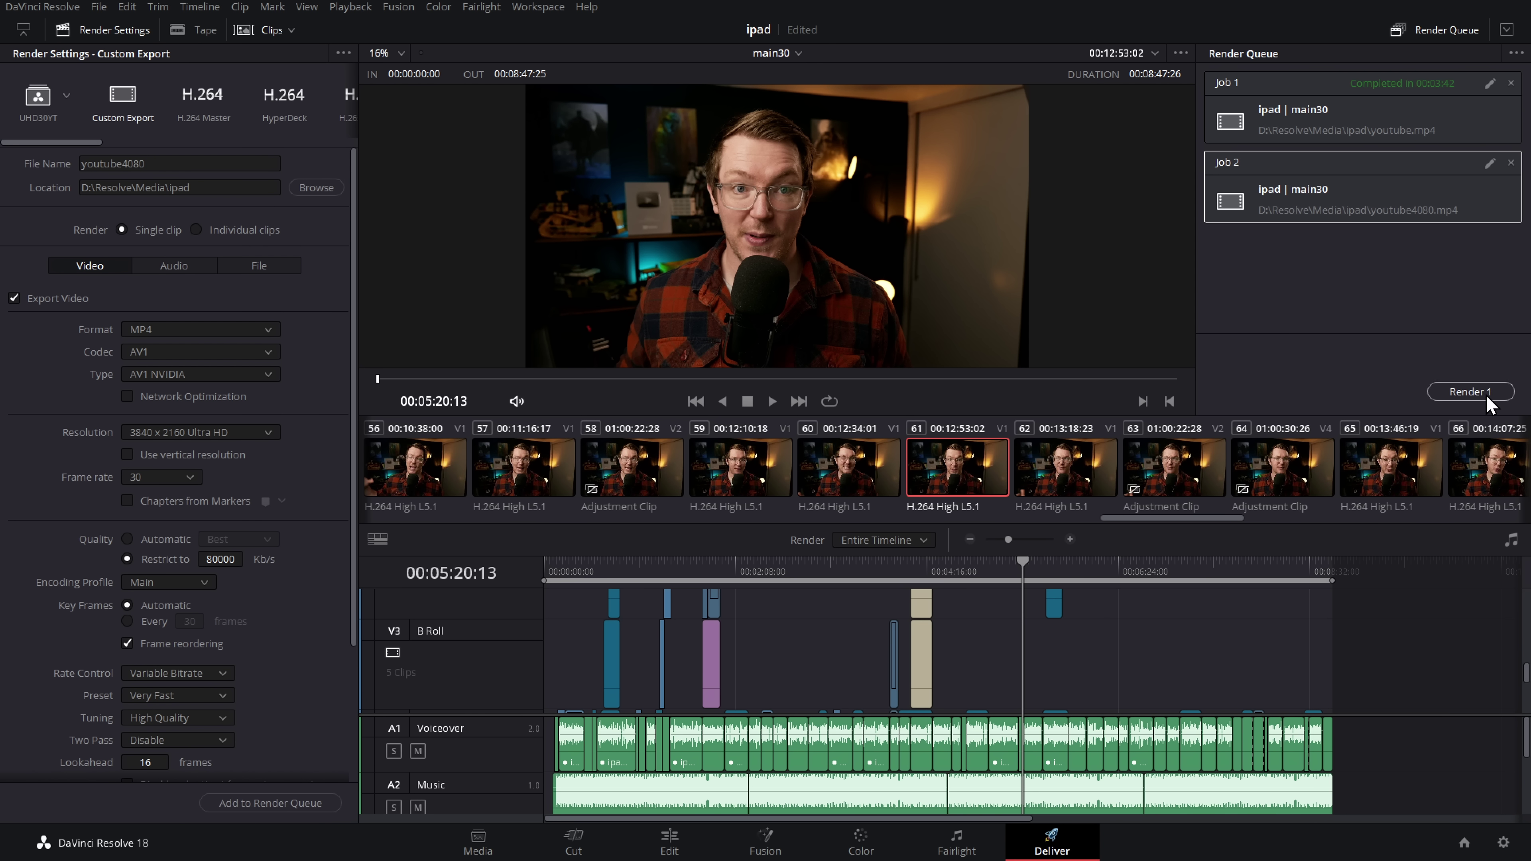
# Step: Render the queued Job 2 for the main30 timeline
pyautogui.click(1471, 392)
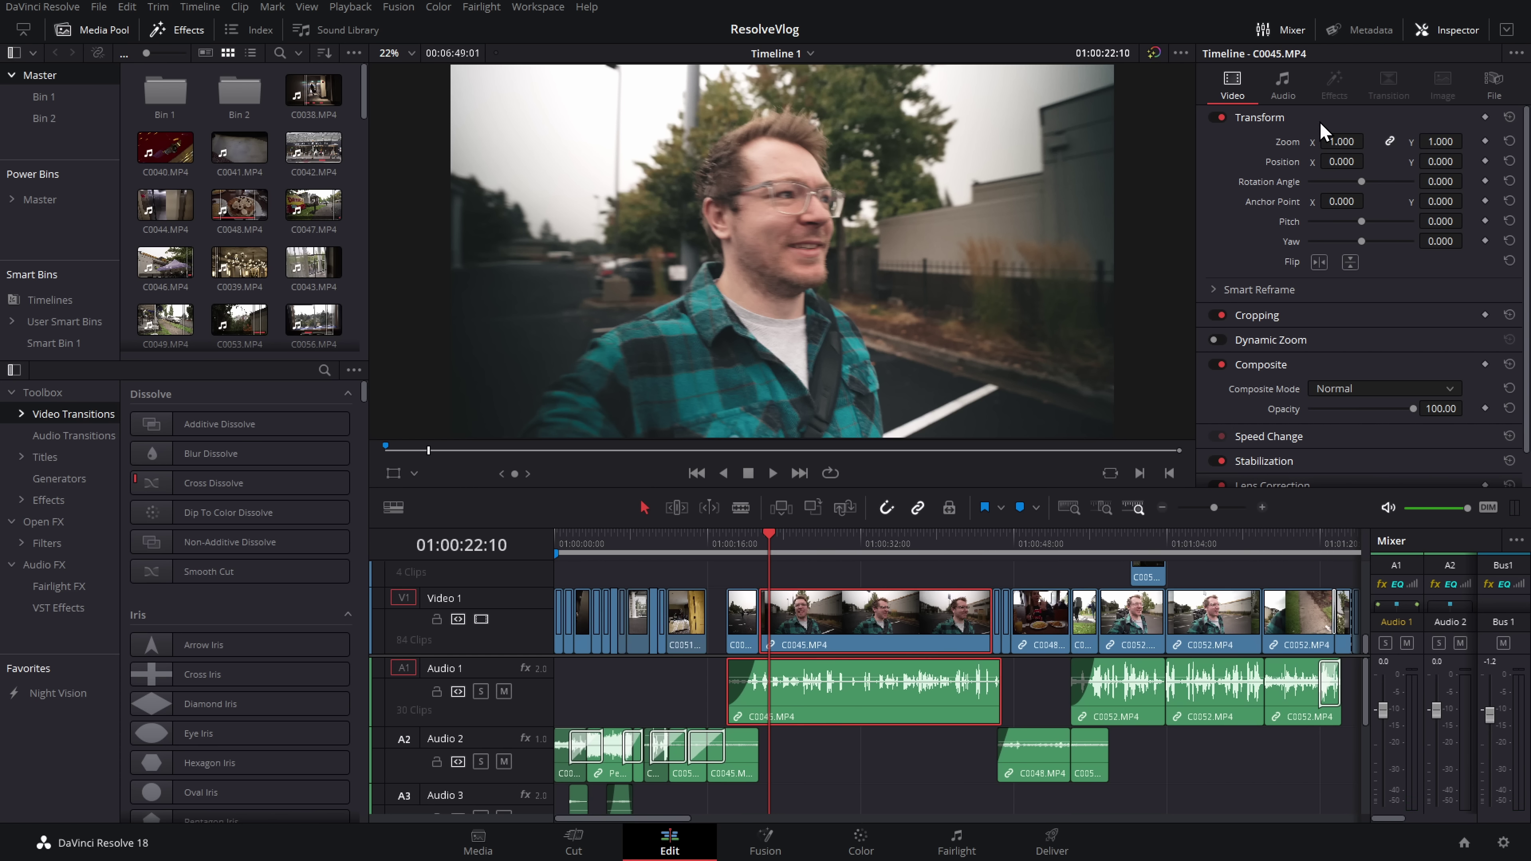
# Step: Check C0045.MP4's file details in the Inspector, zoom out the timeline, and switch to the Deliver page
pyautogui.click(1490, 90)
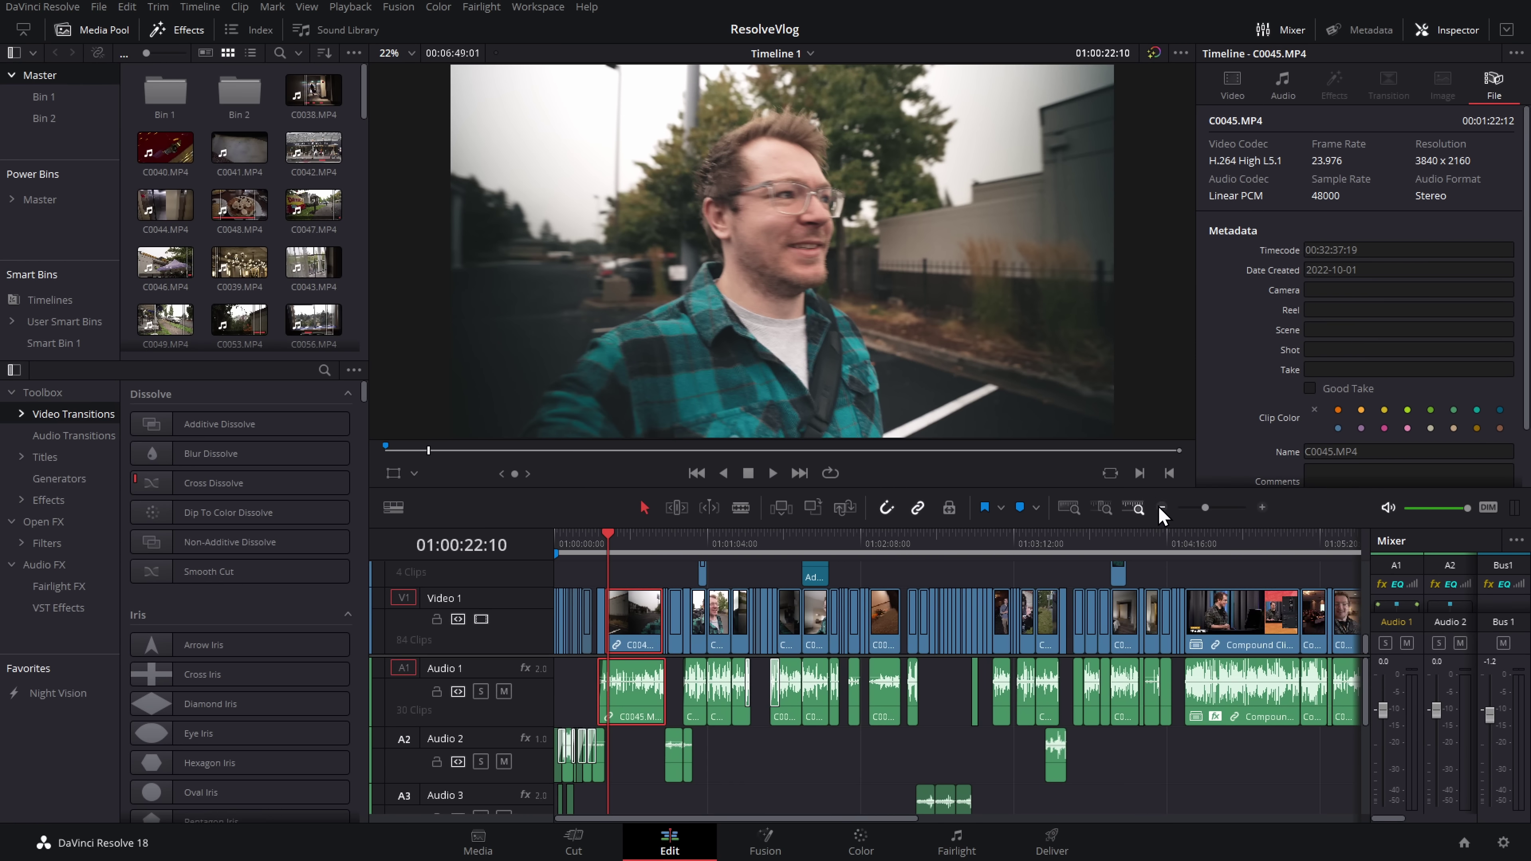
pyautogui.click(1161, 508)
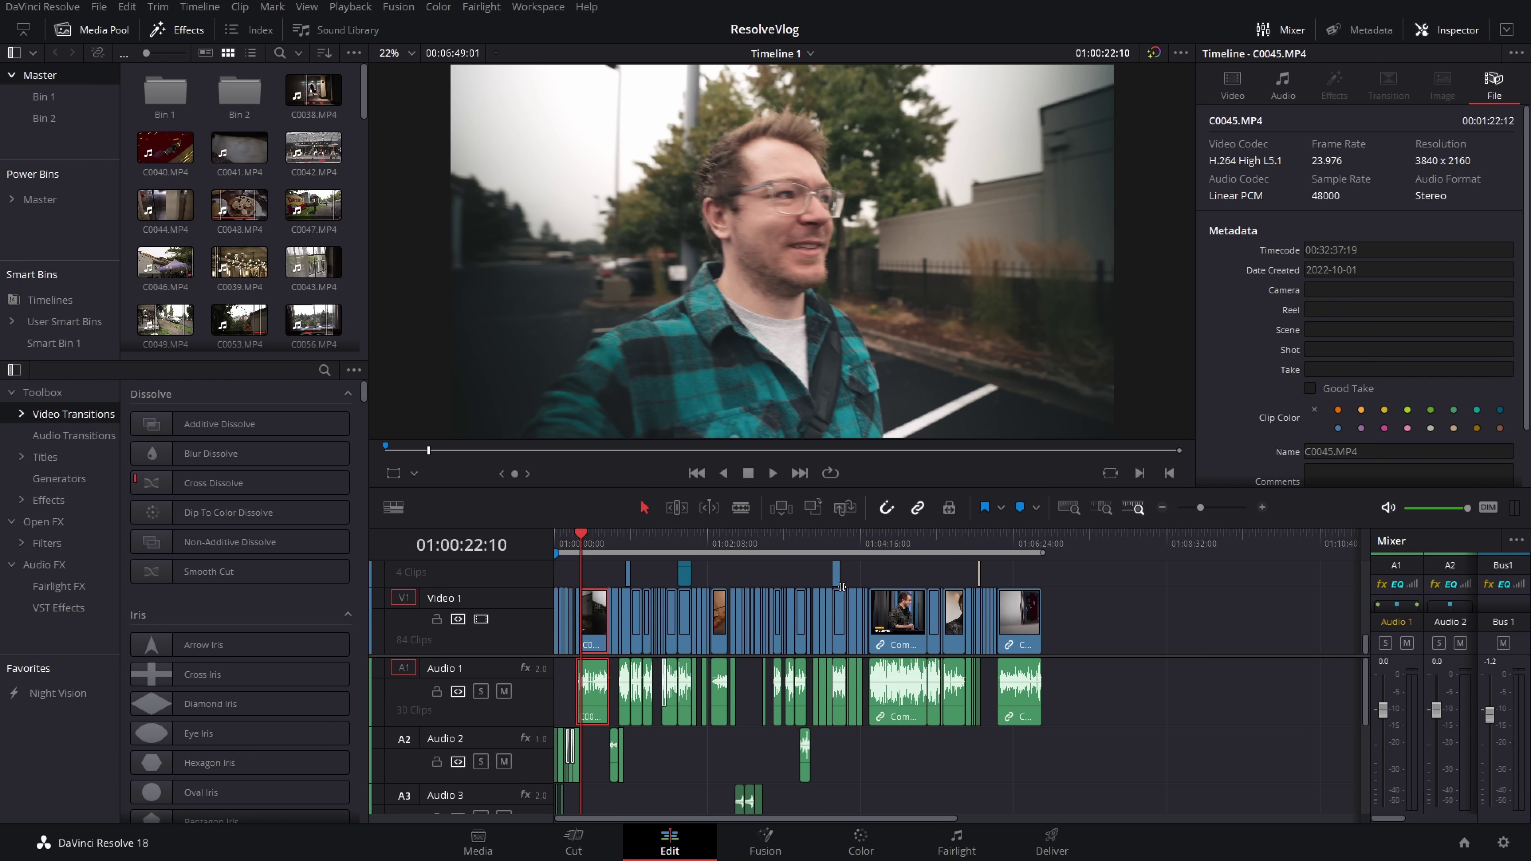
pyautogui.click(1054, 838)
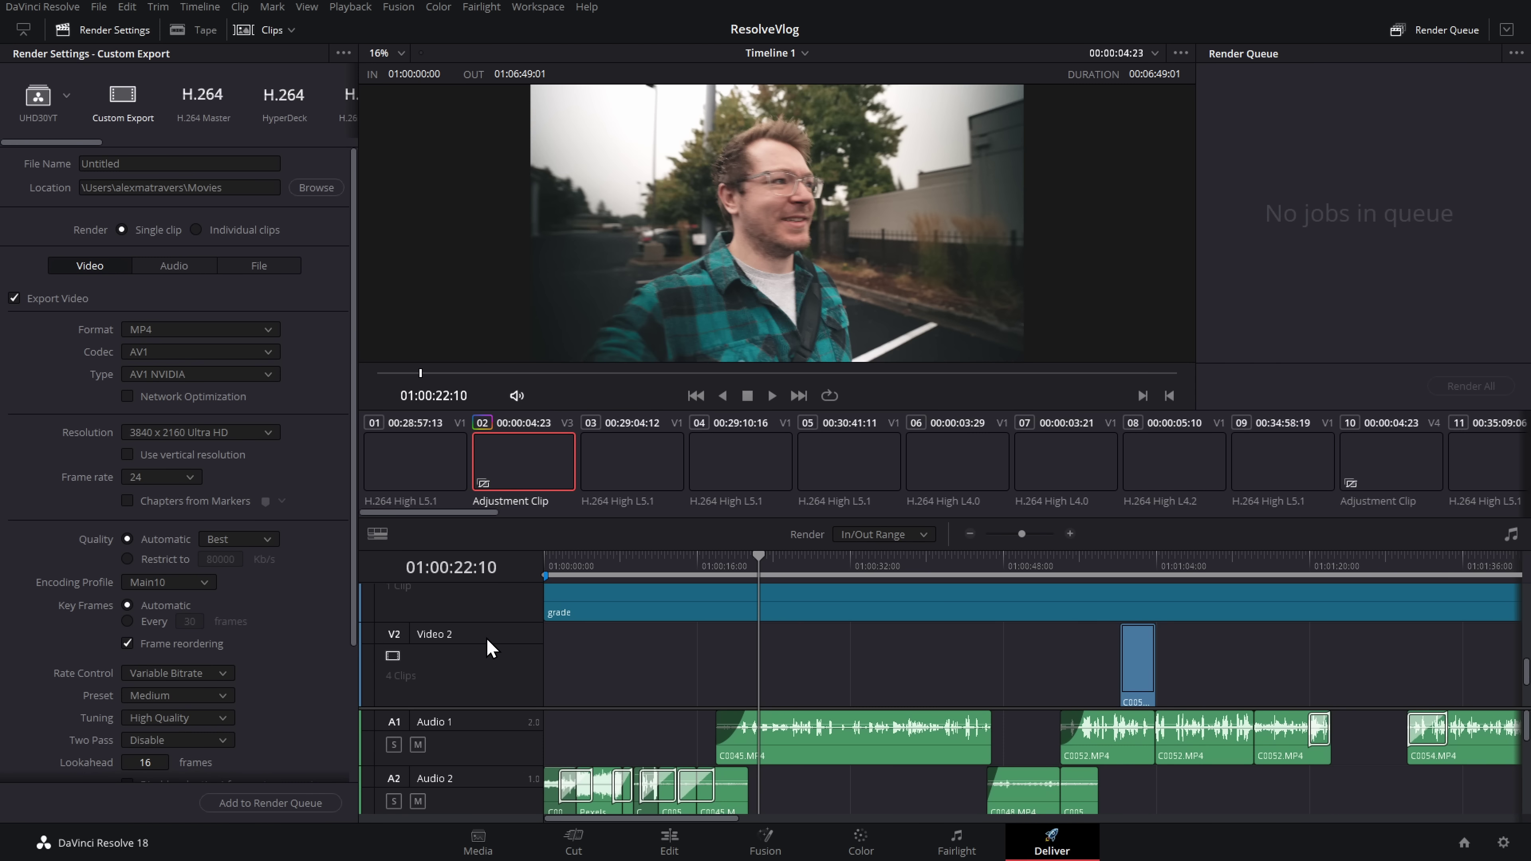
# Step: Set the AV1 encoding preset to Very Fast
pyautogui.click(191, 695)
pyautogui.click(181, 718)
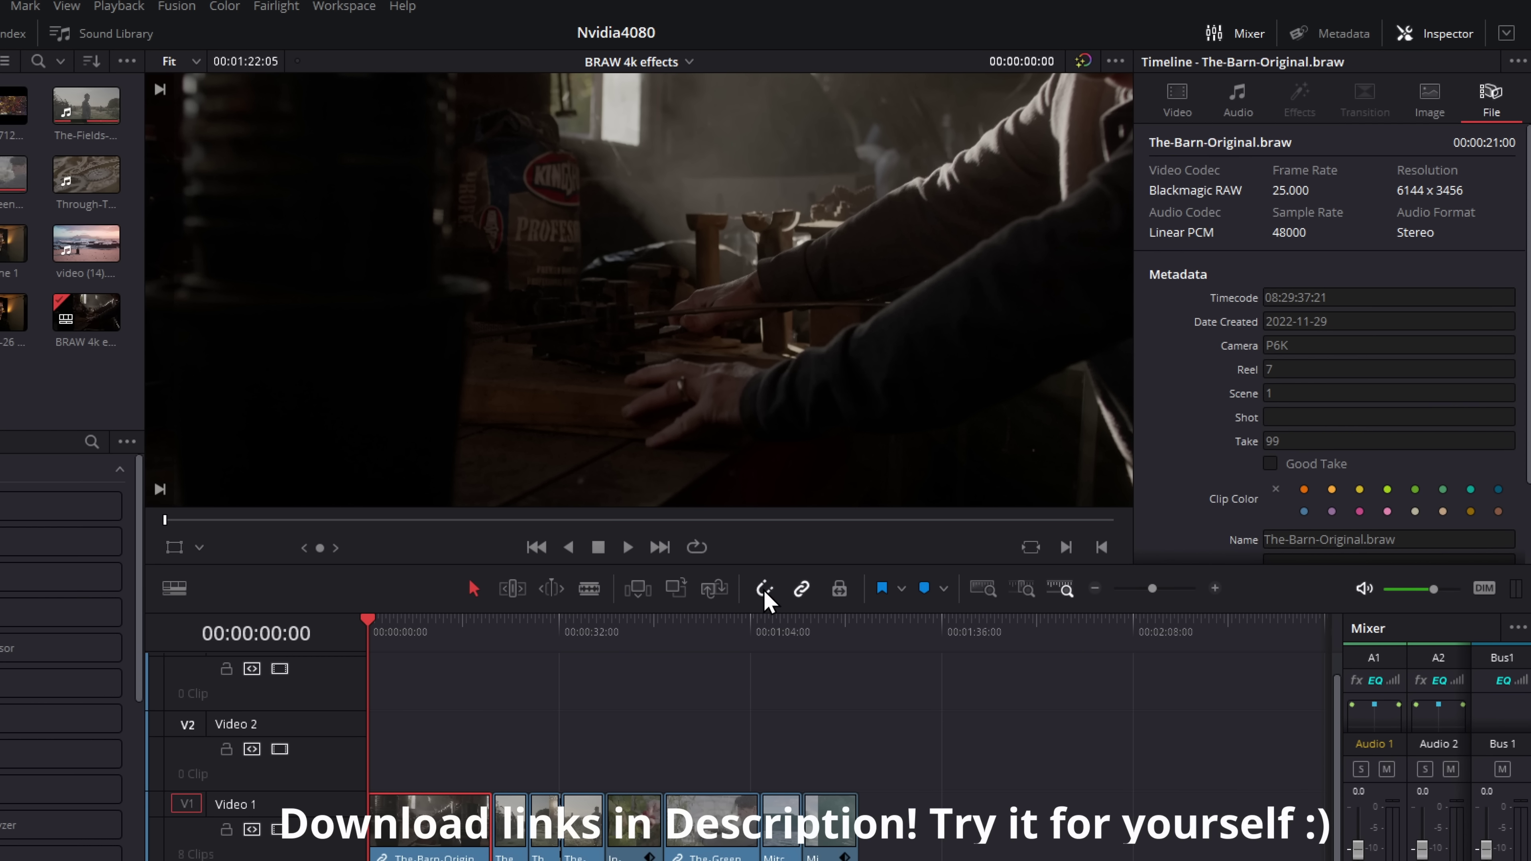
# Step: Inspect two BRAW clips' file details, move the playhead to 00:00:08:16, and select the BRAW 4k effects timeline
pyautogui.click(517, 820)
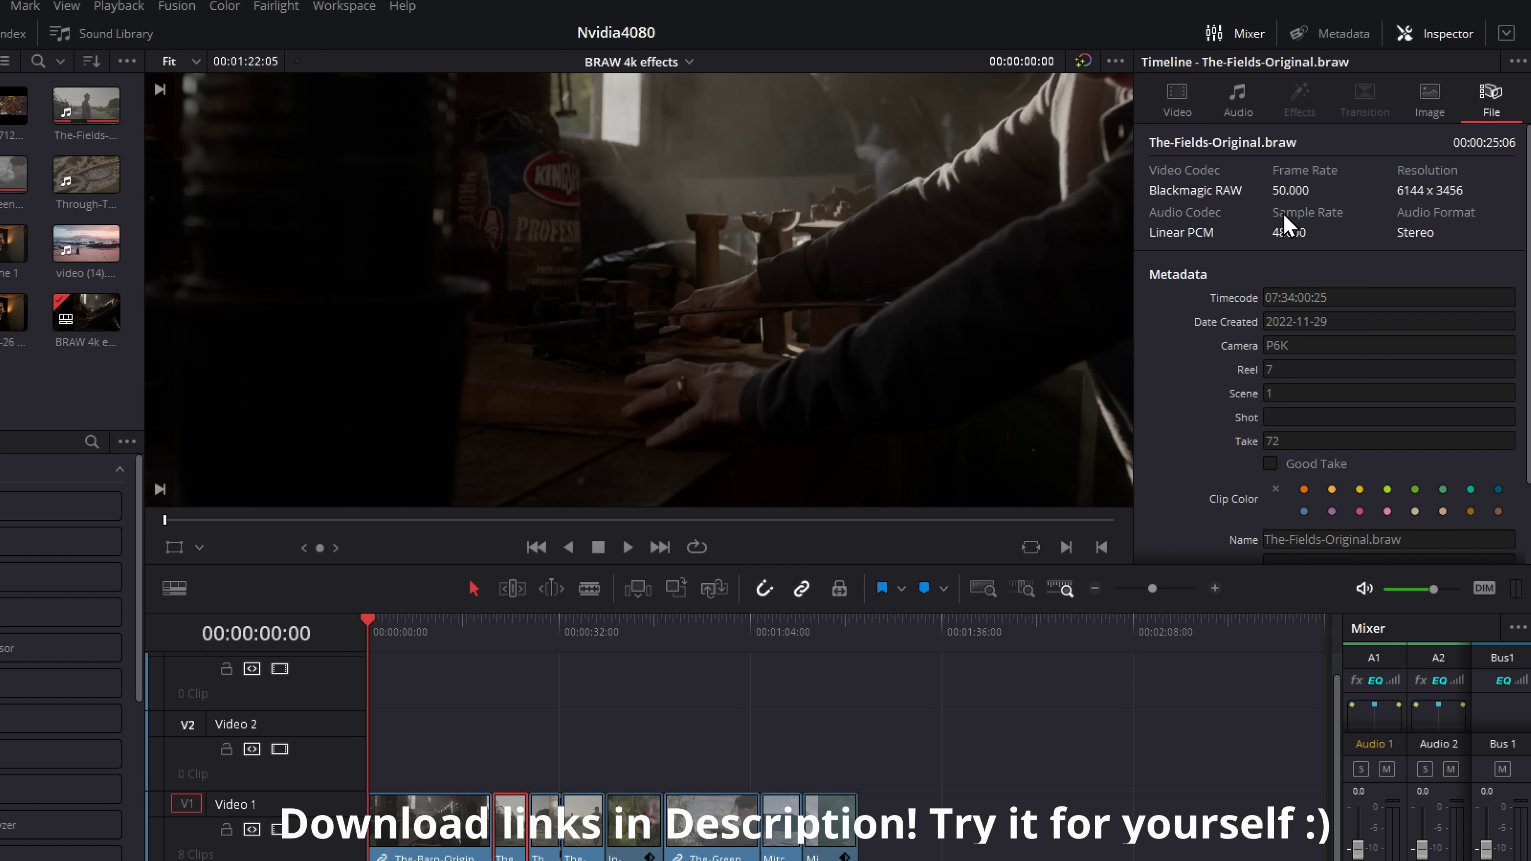
pyautogui.click(832, 811)
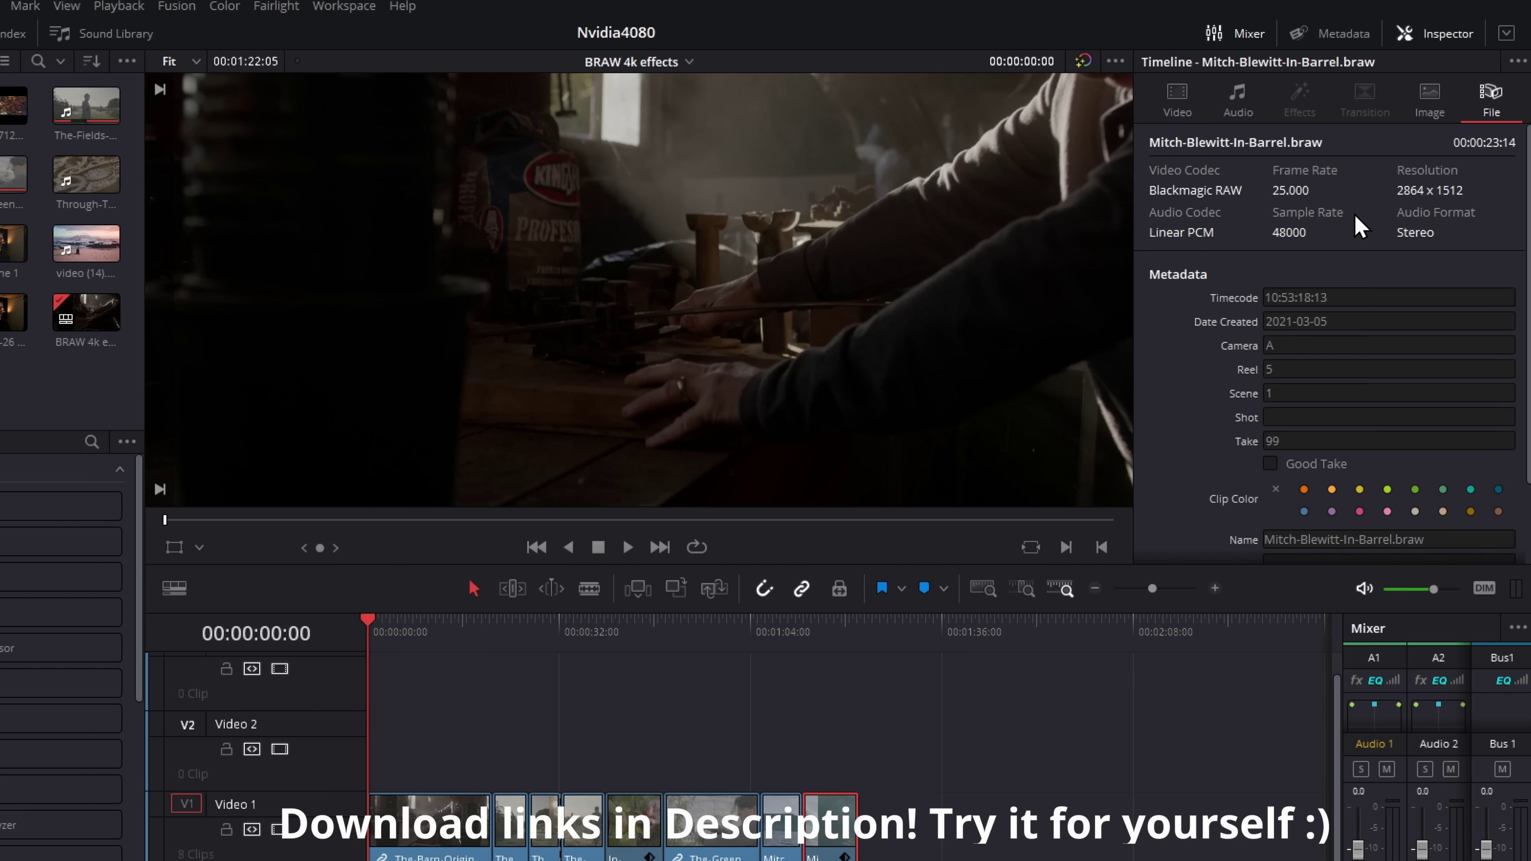
pyautogui.click(804, 626)
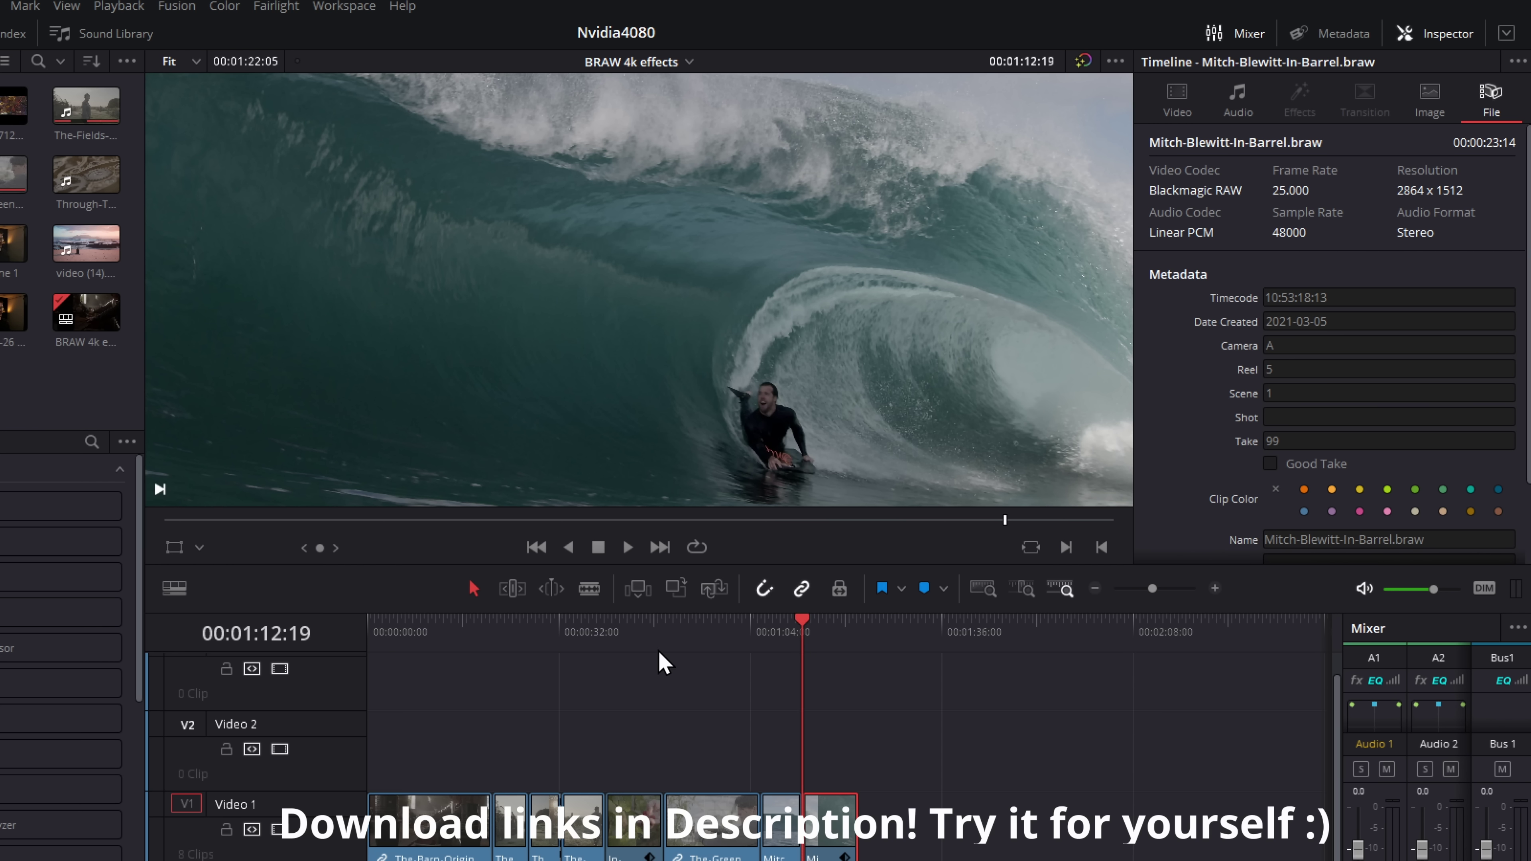
pyautogui.moveTo(802, 664); pyautogui.dragTo(427, 669)
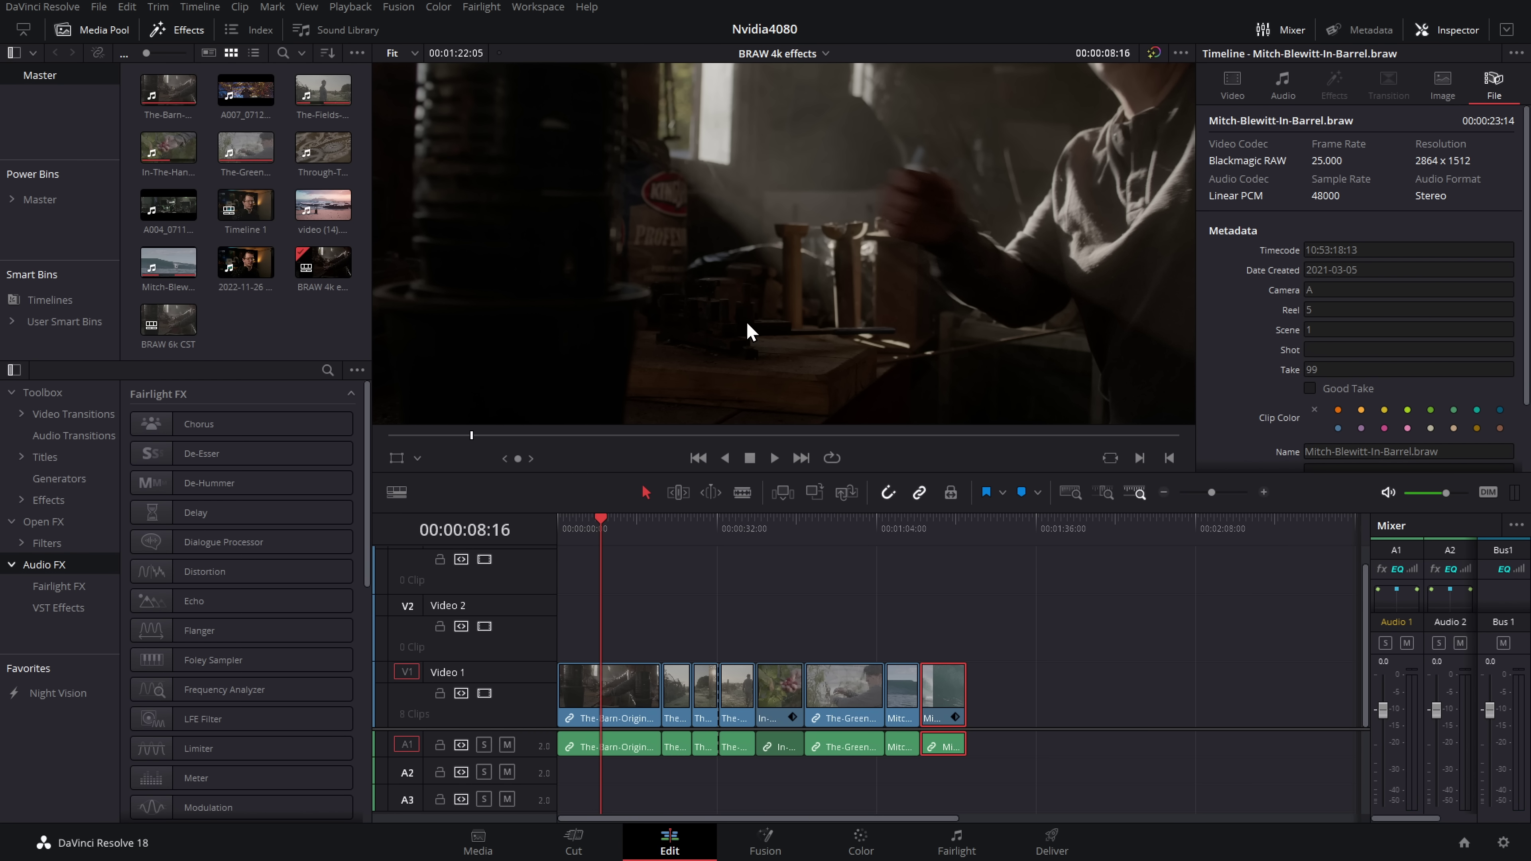
pyautogui.click(323, 265)
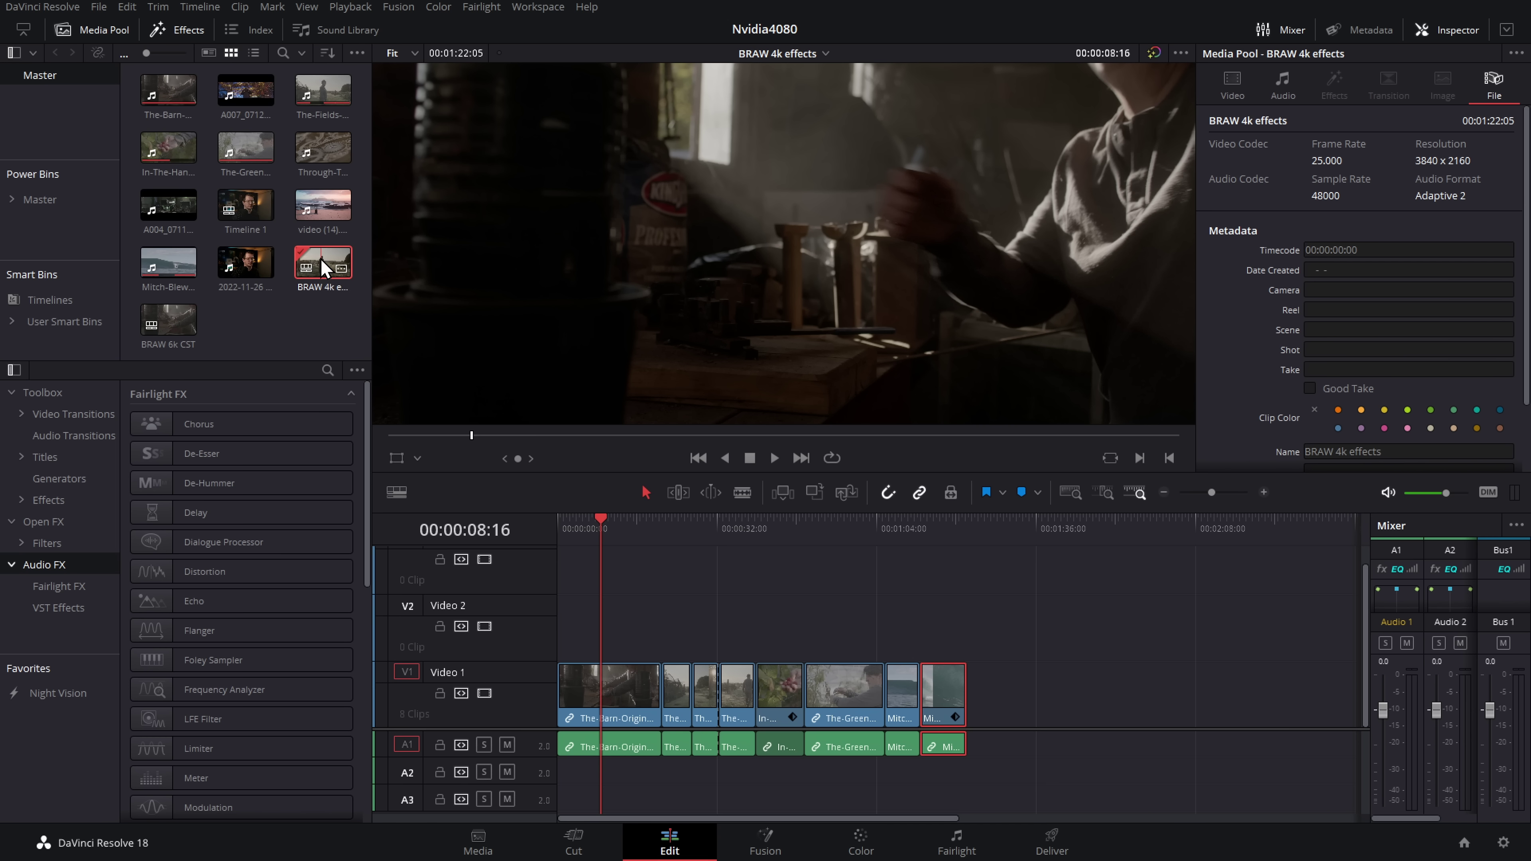
# Step: Open the BRAW 4k effects timeline's settings, stop playback, and move to the Color page
pyautogui.rightClick(322, 255)
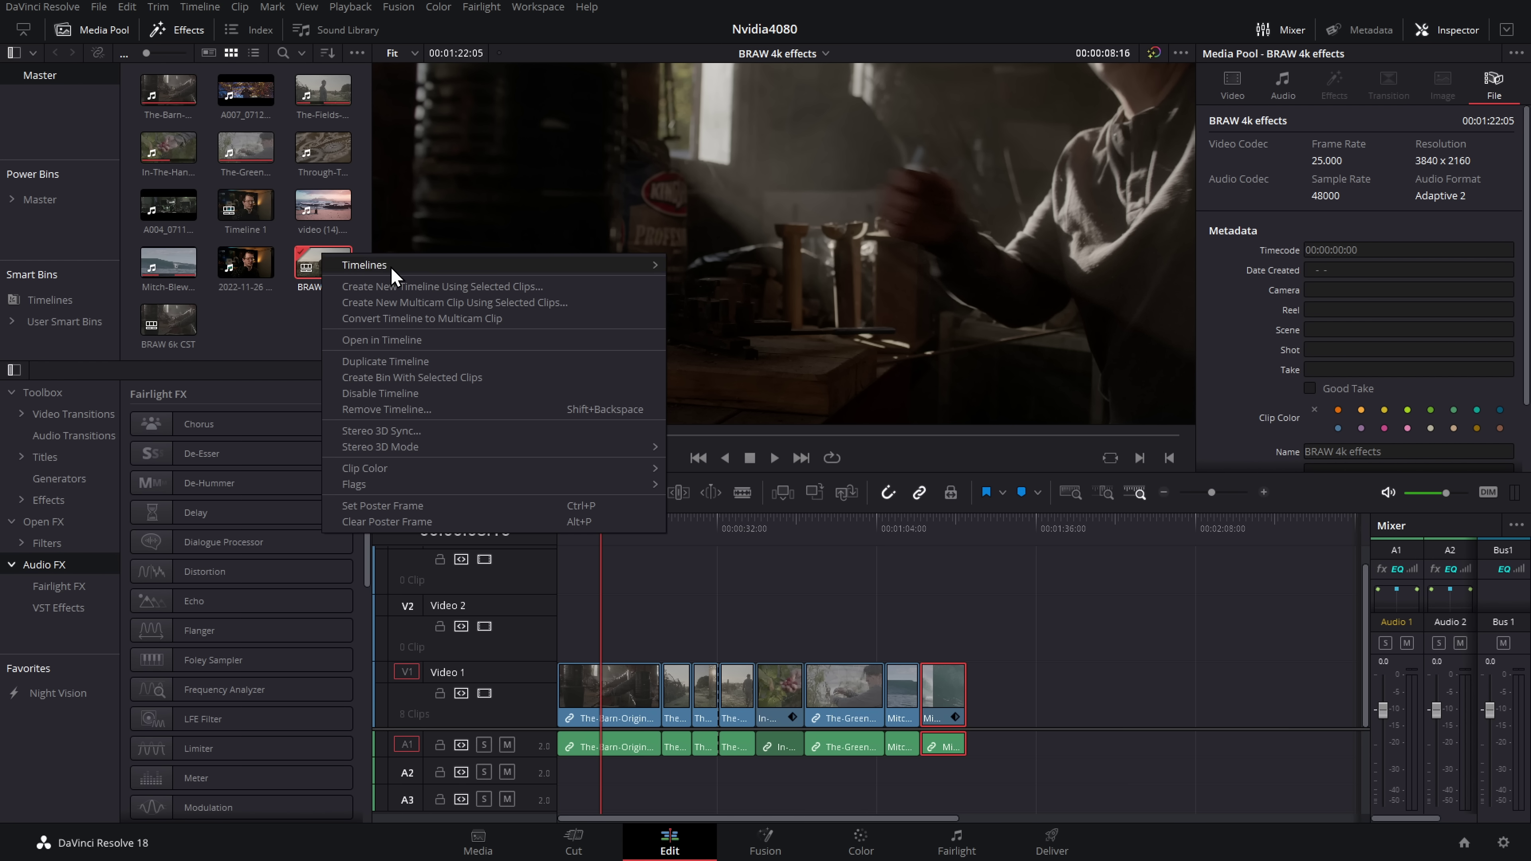
pyautogui.moveTo(392, 267)
pyautogui.click(736, 265)
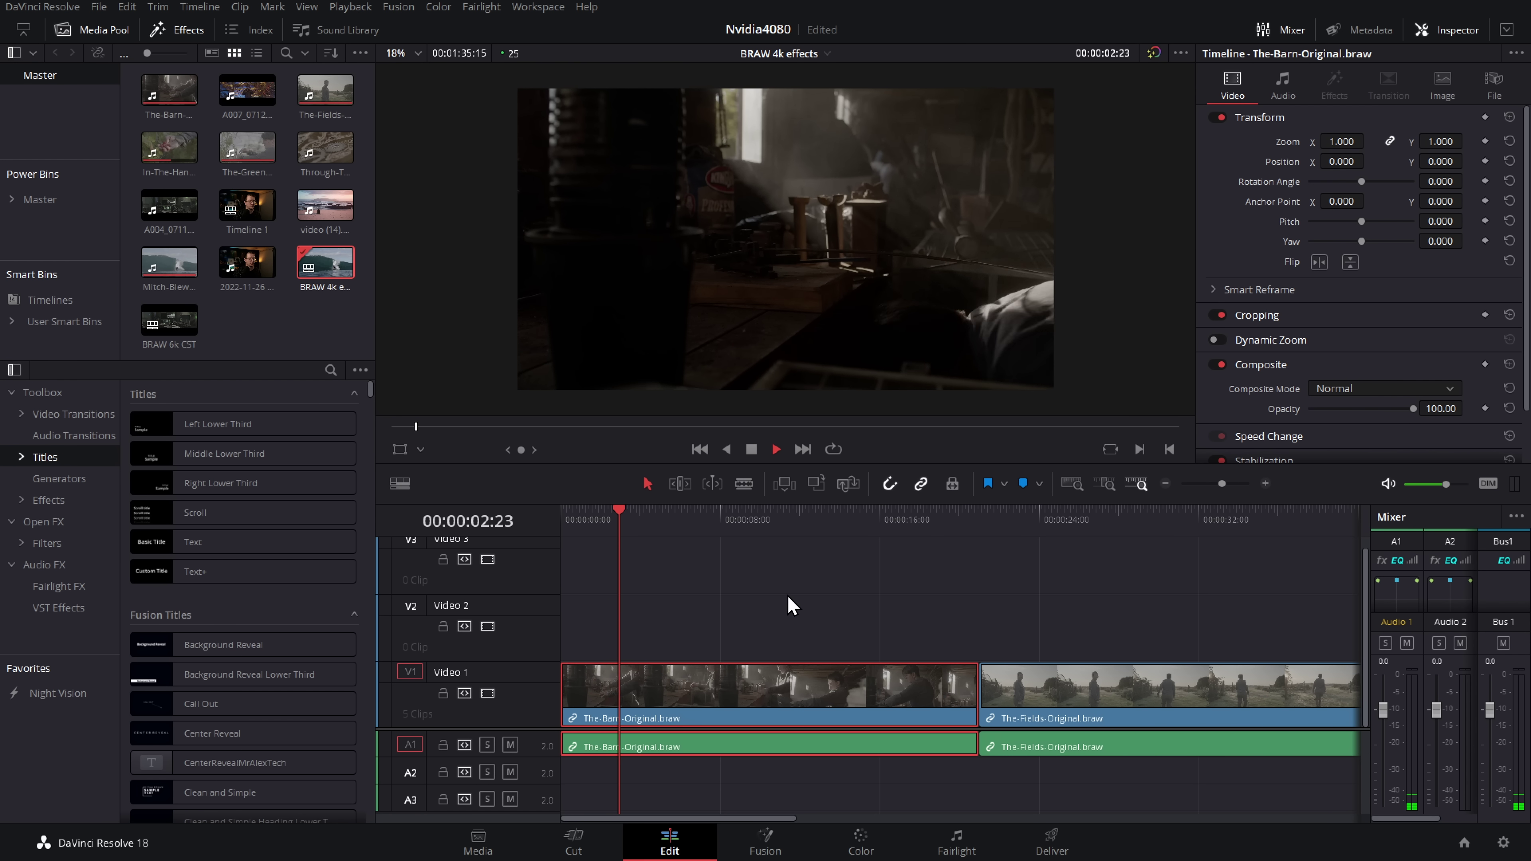
pyautogui.press('space')
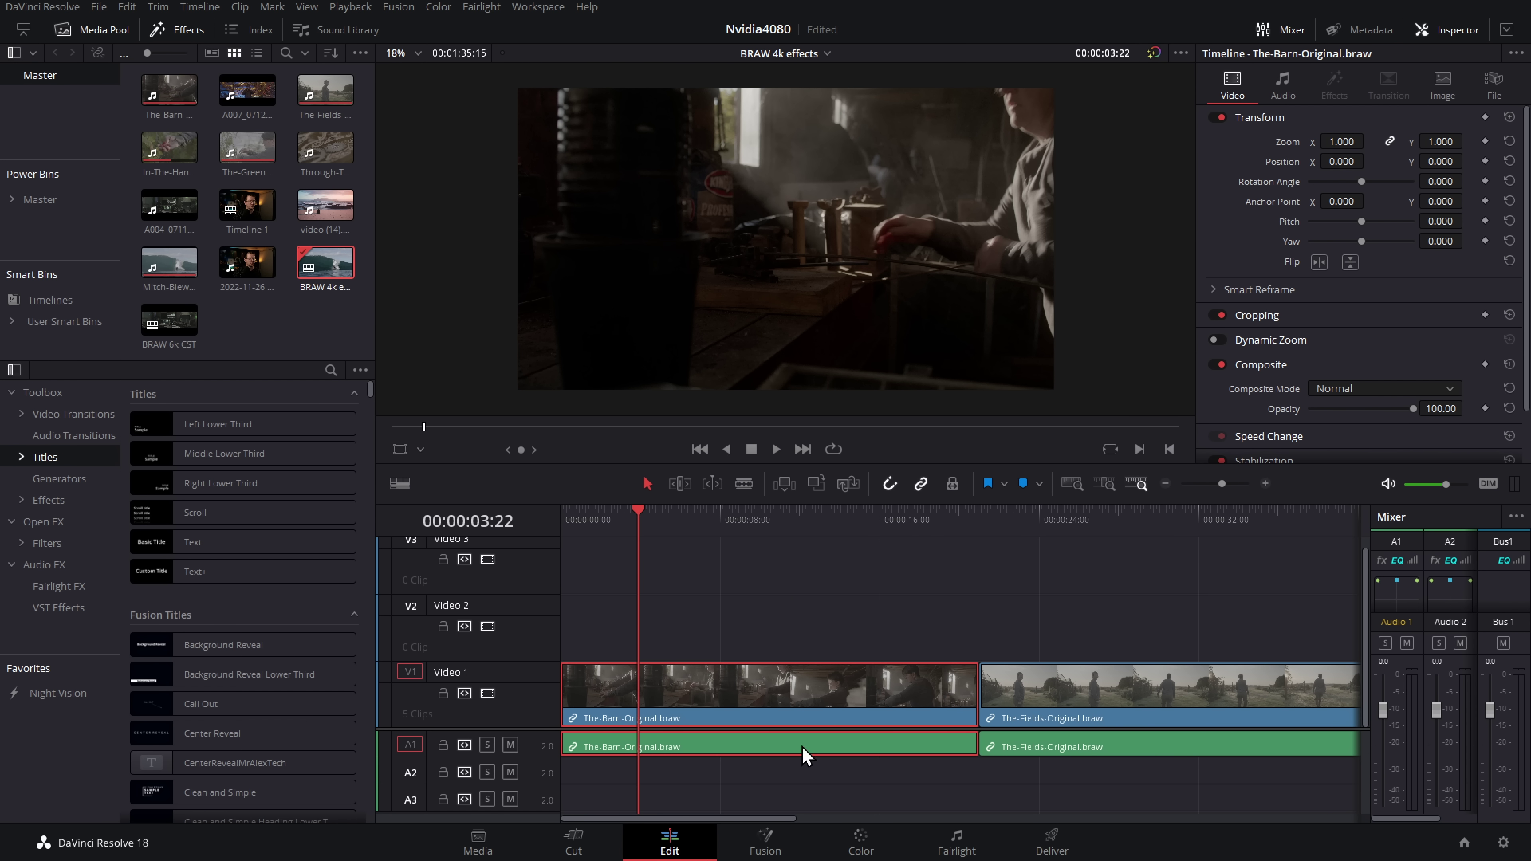
pyautogui.click(860, 846)
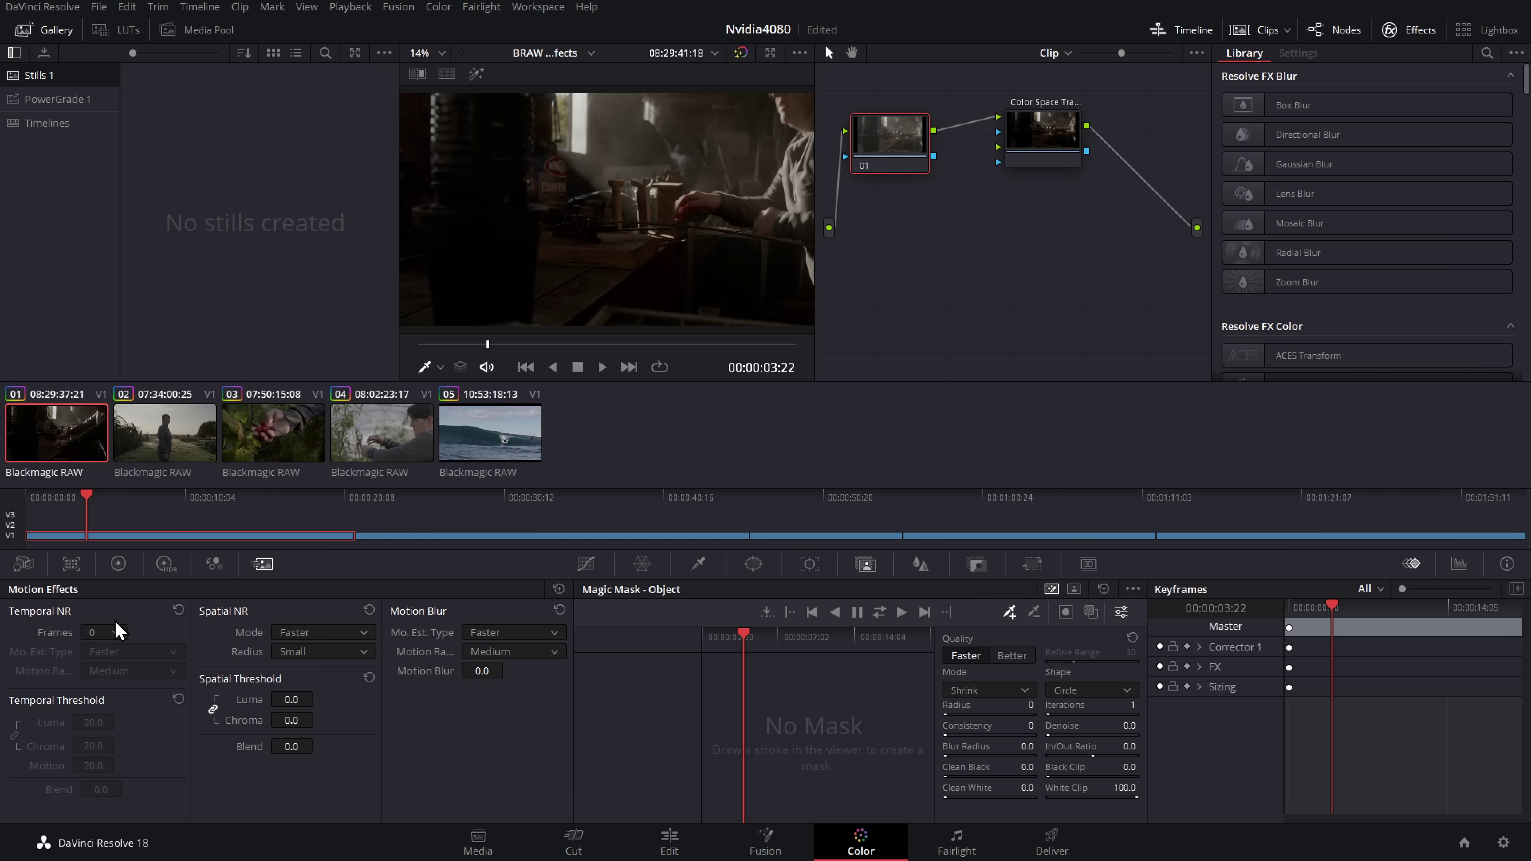
# Step: Set temporal NR to 5 frames with Better motion estimation and play to test
pyautogui.click(119, 630)
pyautogui.click(96, 743)
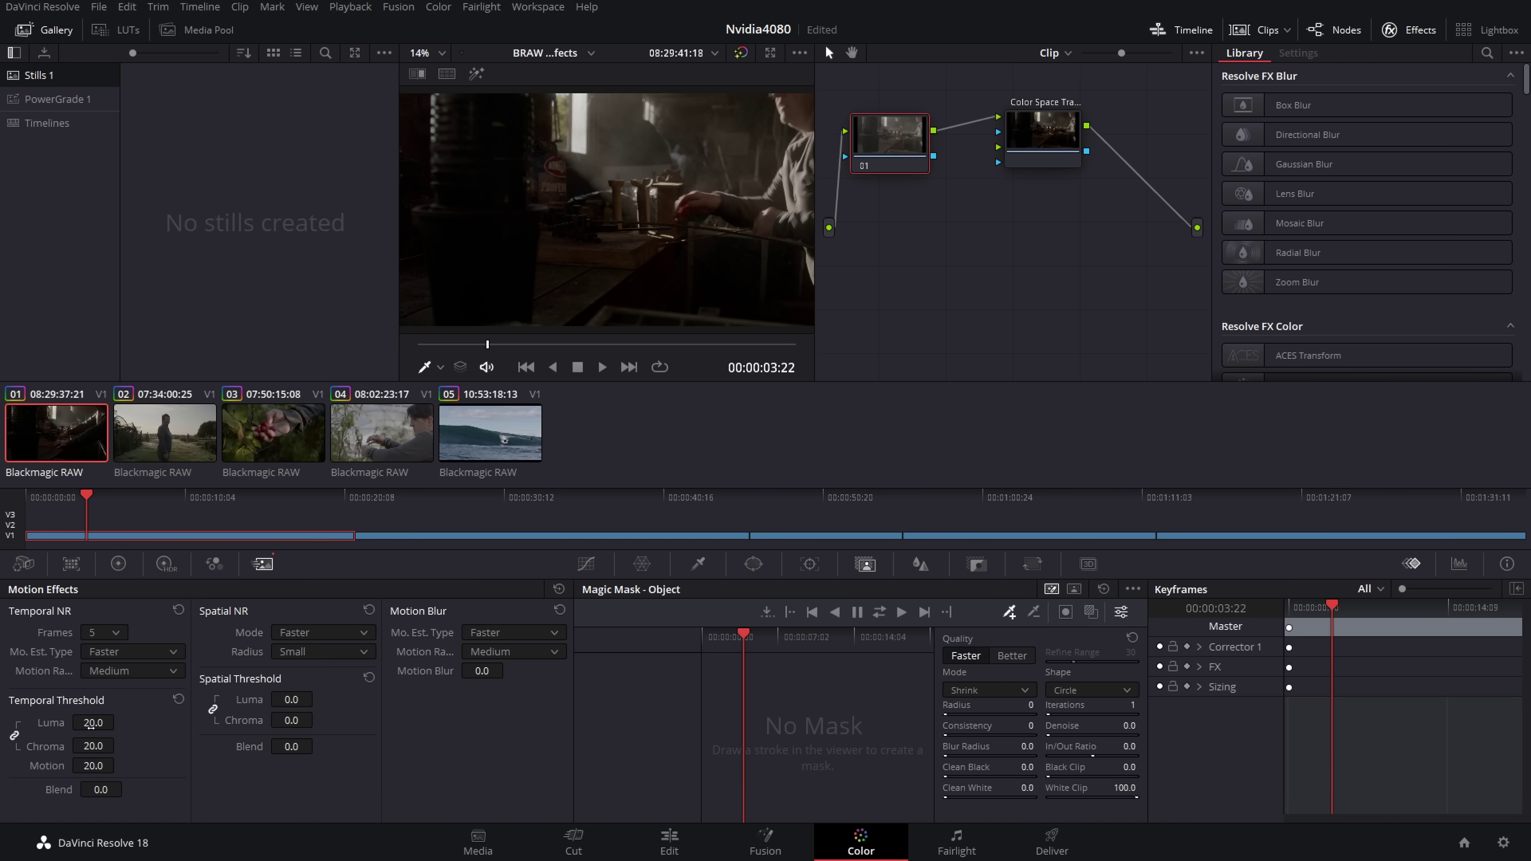
pyautogui.click(126, 652)
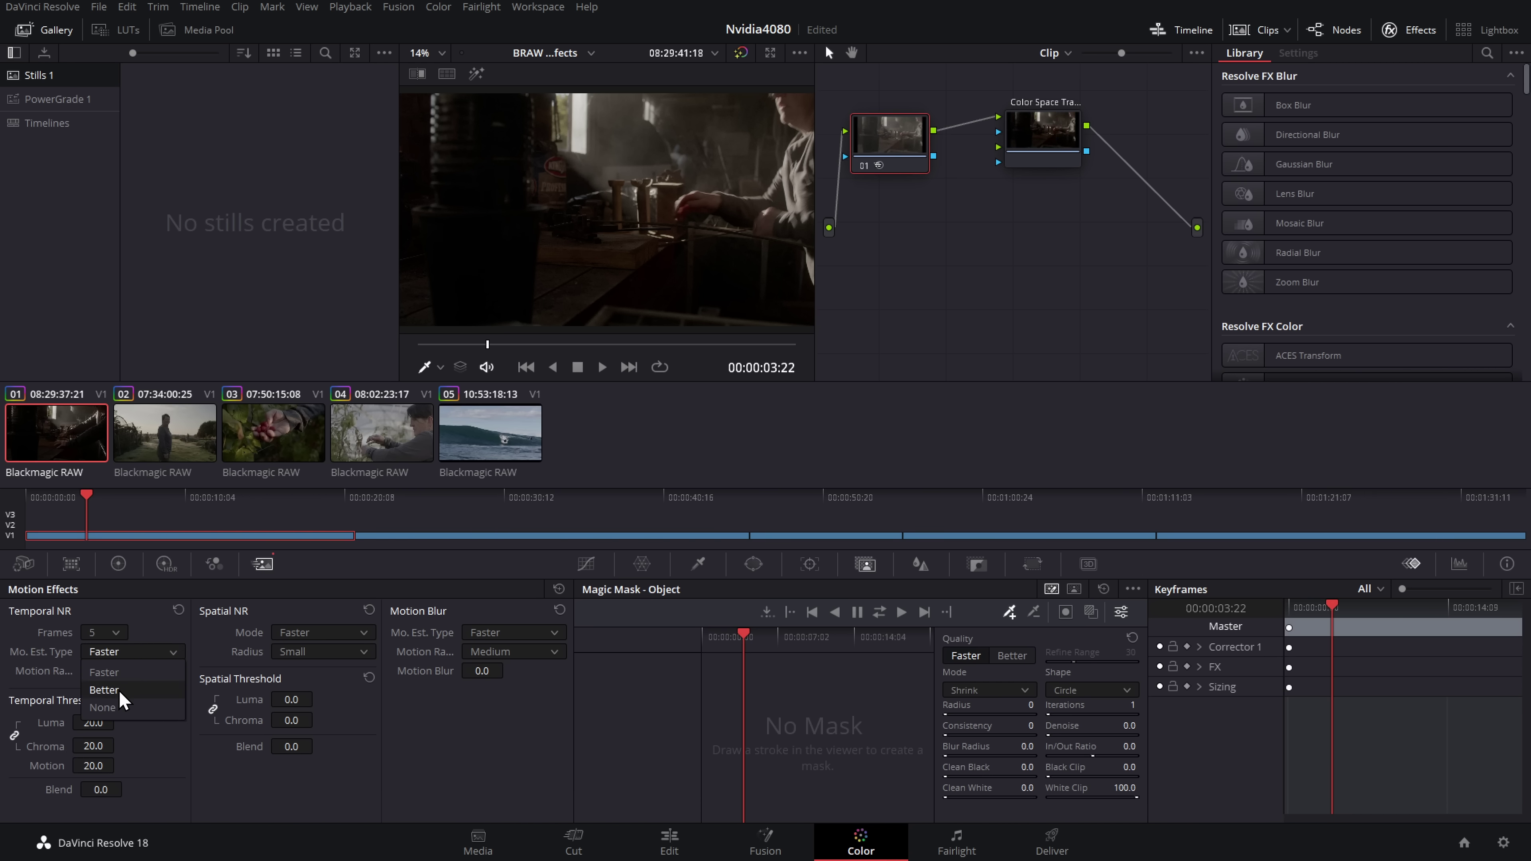
pyautogui.click(119, 694)
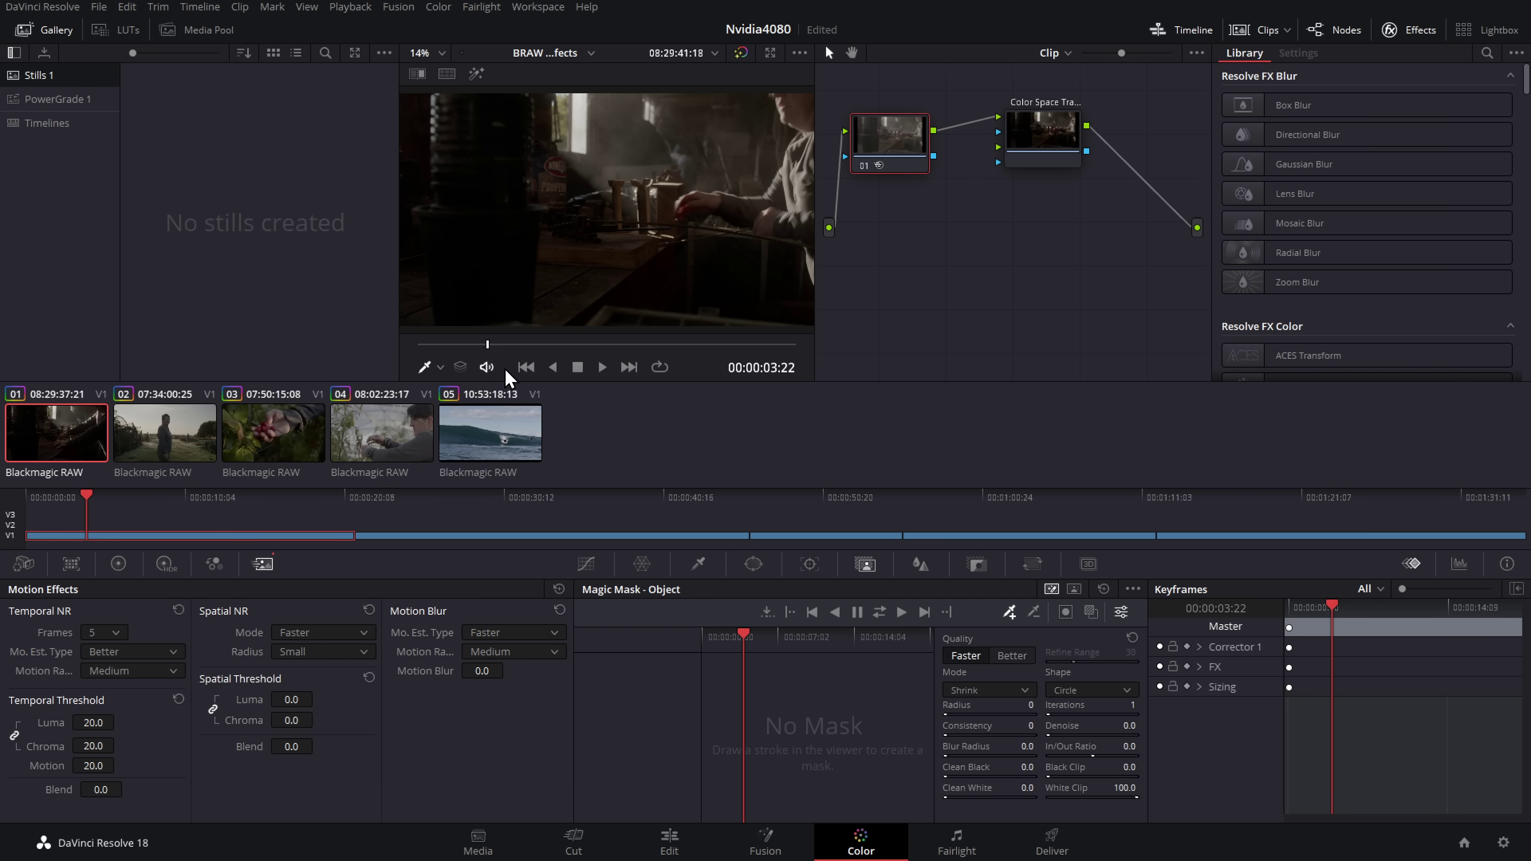
pyautogui.click(418, 345)
pyautogui.press('space')
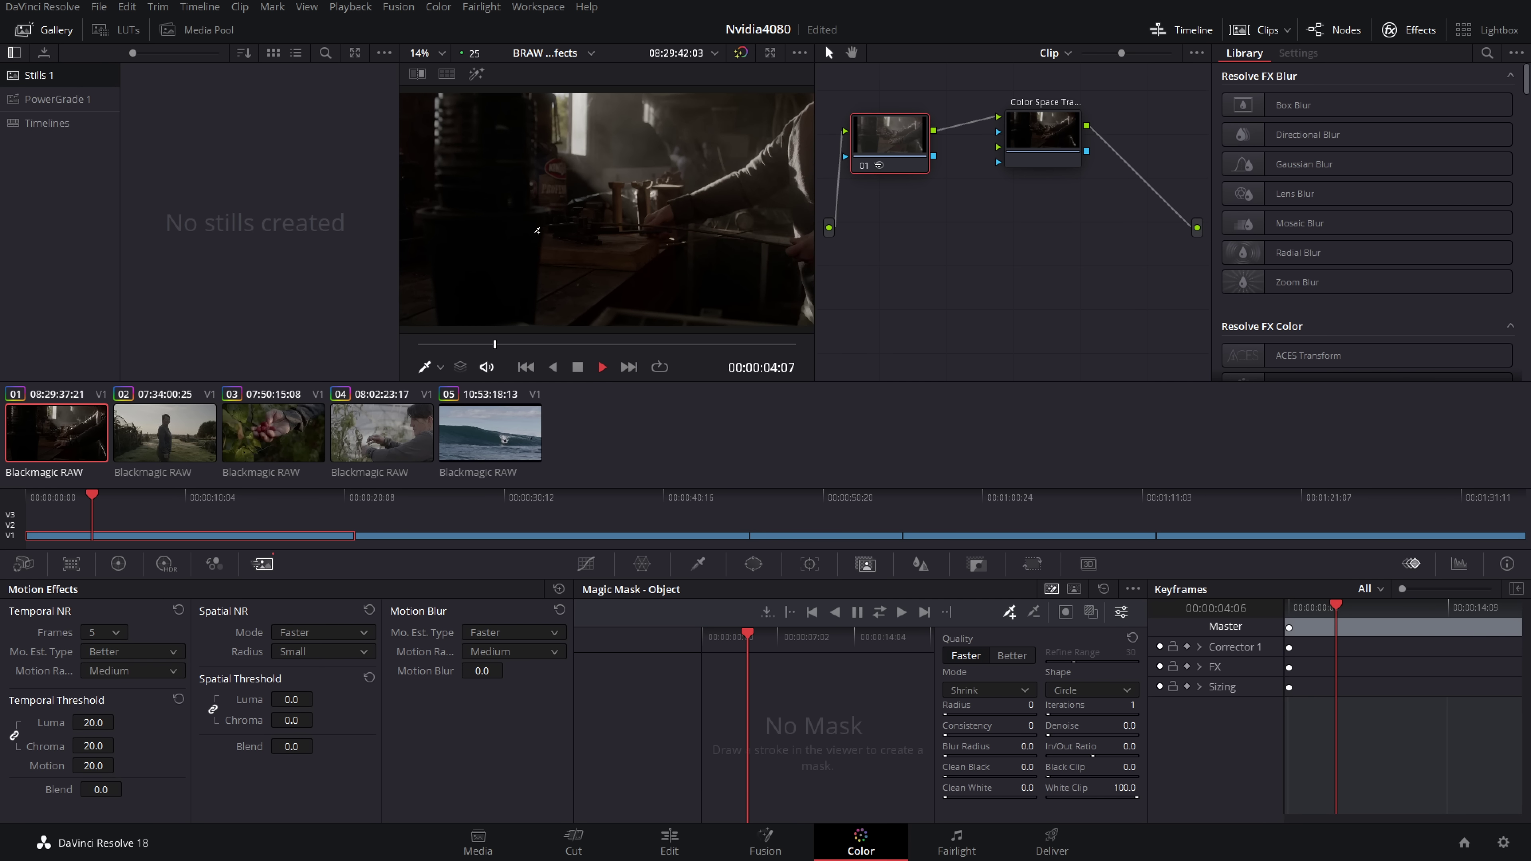
pyautogui.press('space')
# Step: Reselect node 01 and replay the clip to check smoothness
pyautogui.moveTo(1038, 149); pyautogui.dragTo(1025, 155)
pyautogui.click(890, 138)
pyautogui.moveTo(889, 137); pyautogui.dragTo(905, 141)
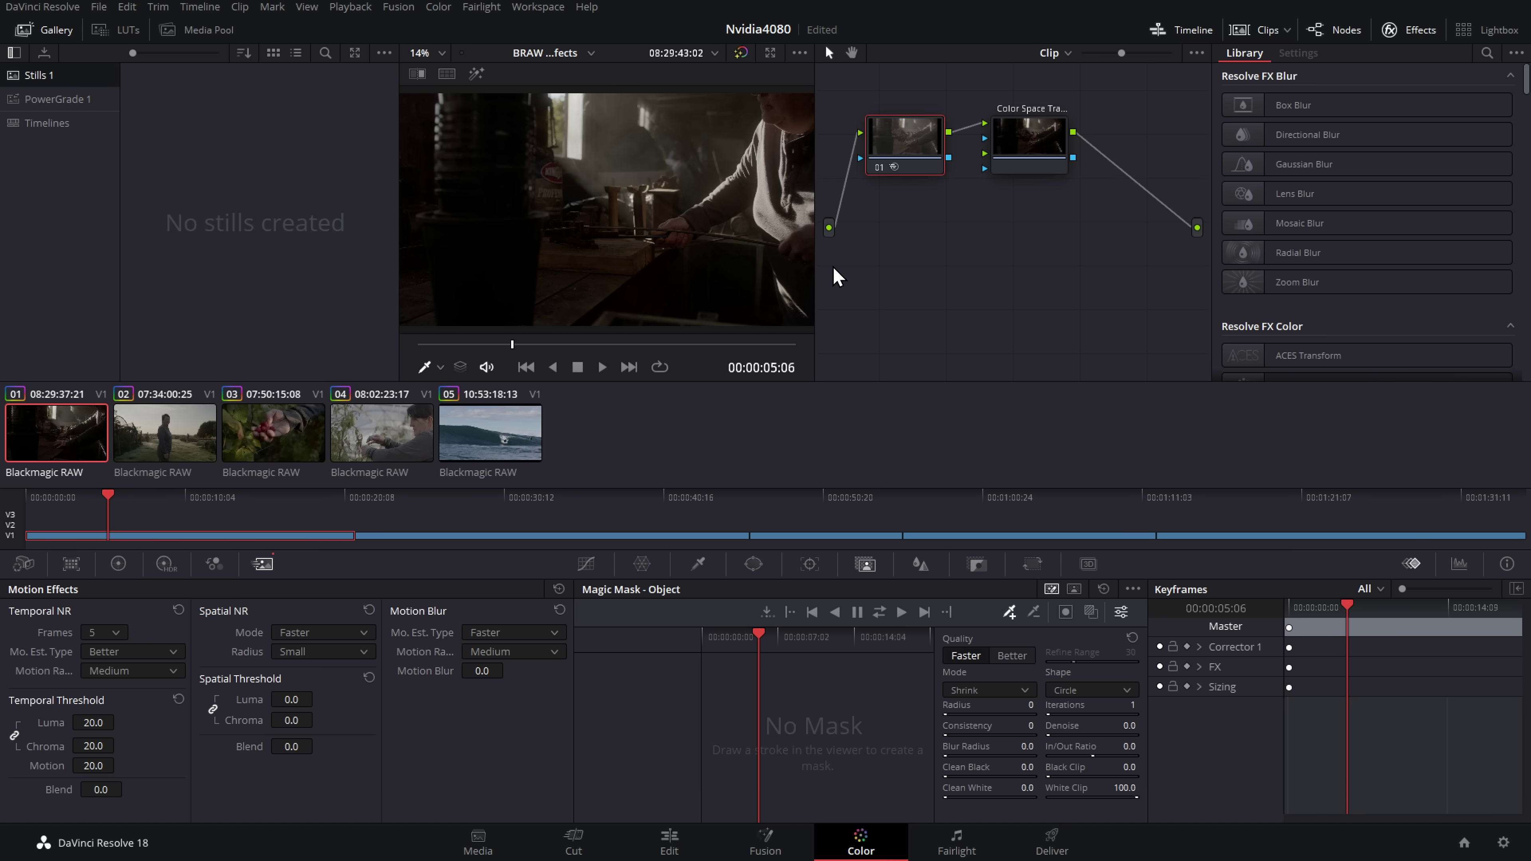
pyautogui.click(472, 344)
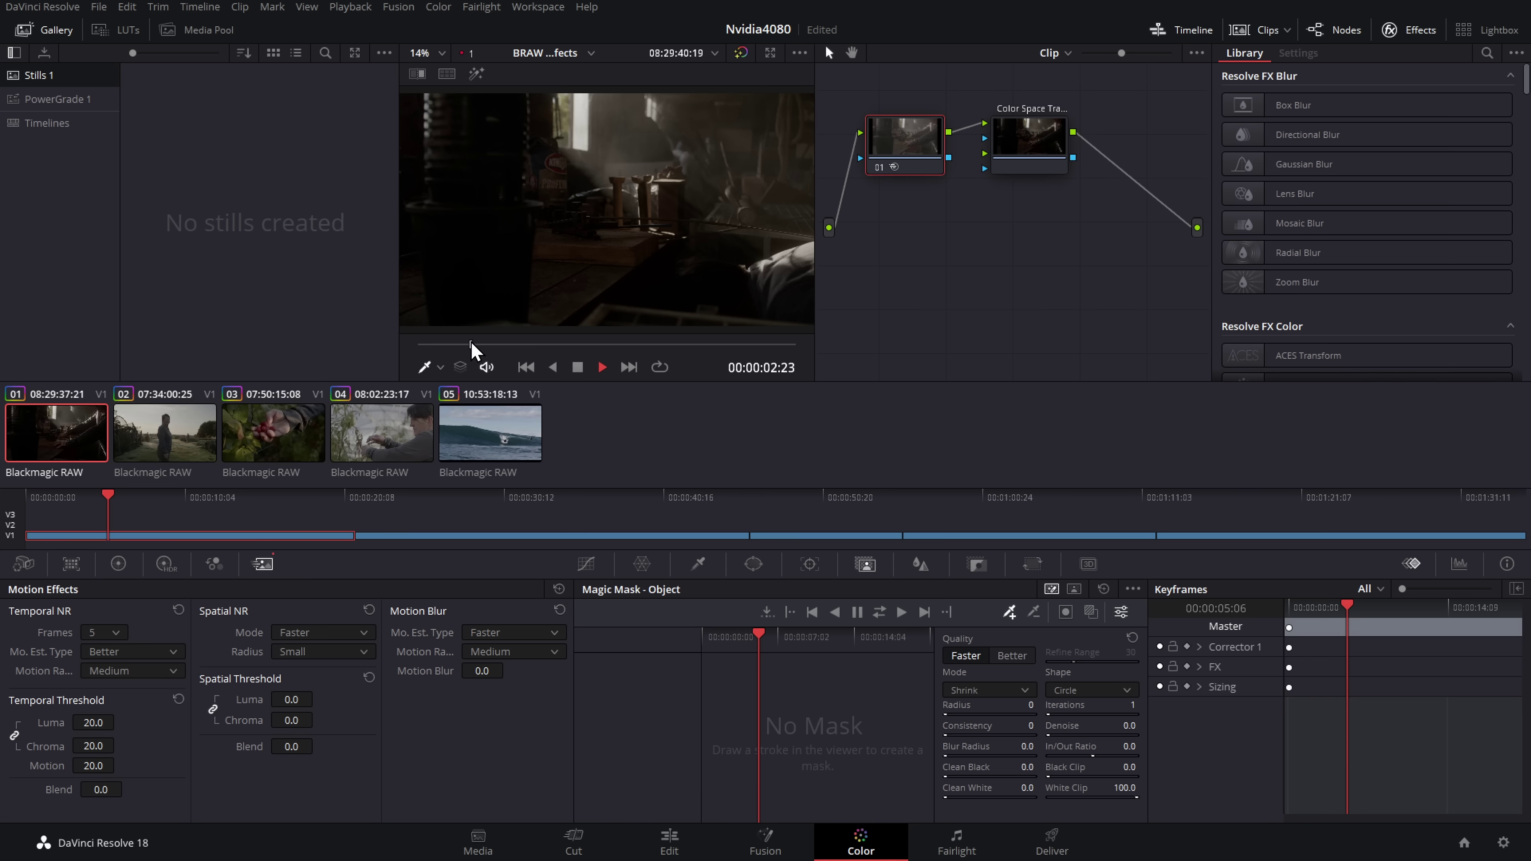
pyautogui.press('space')
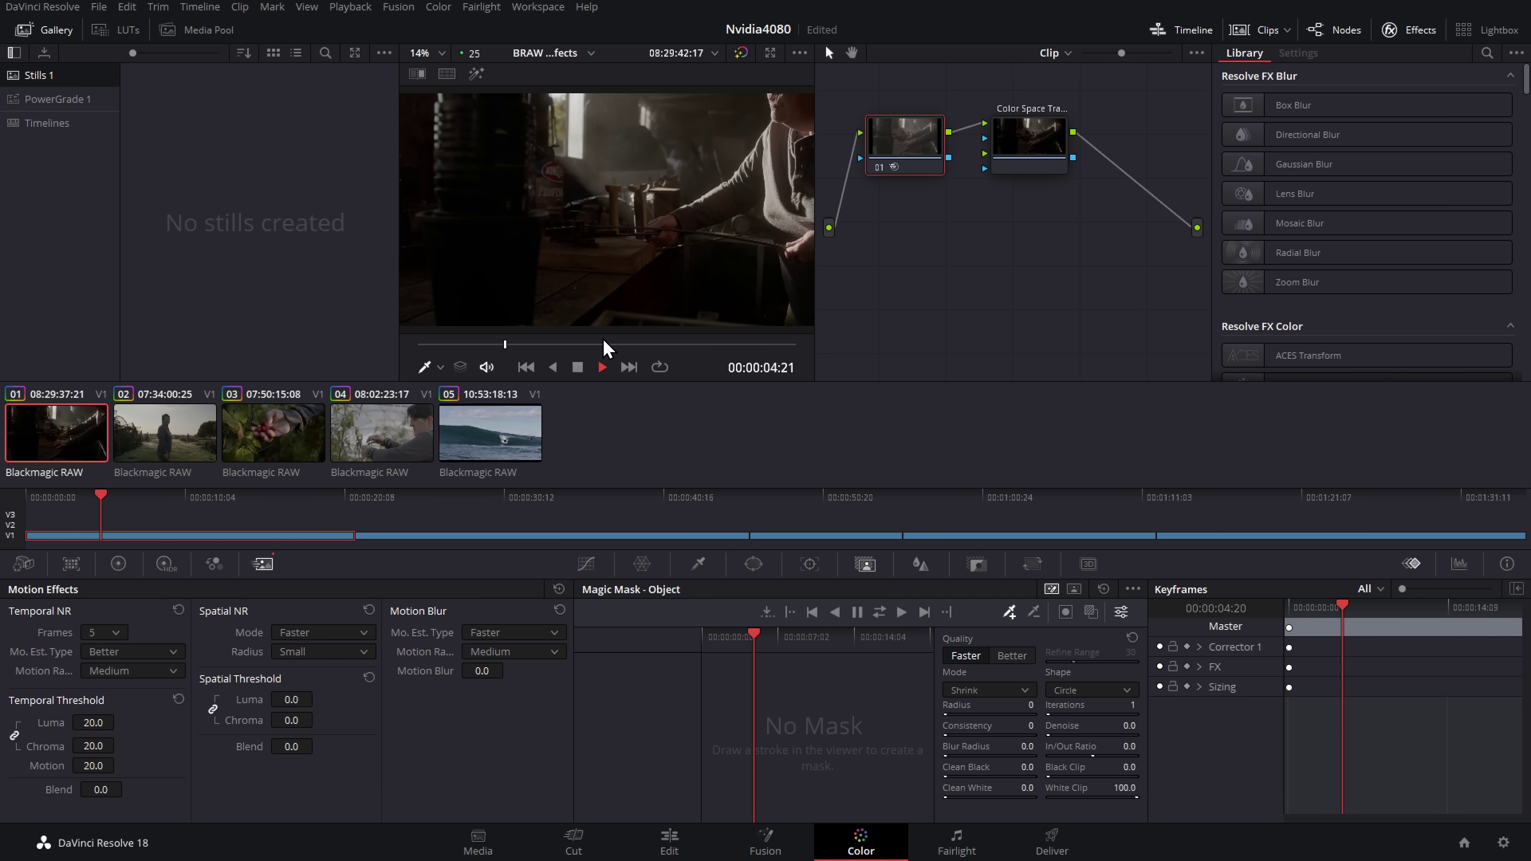
pyautogui.press('space')
# Step: Turn temporal NR off, set spatial NR to Better with thresholds at 16.0, and play
pyautogui.click(178, 610)
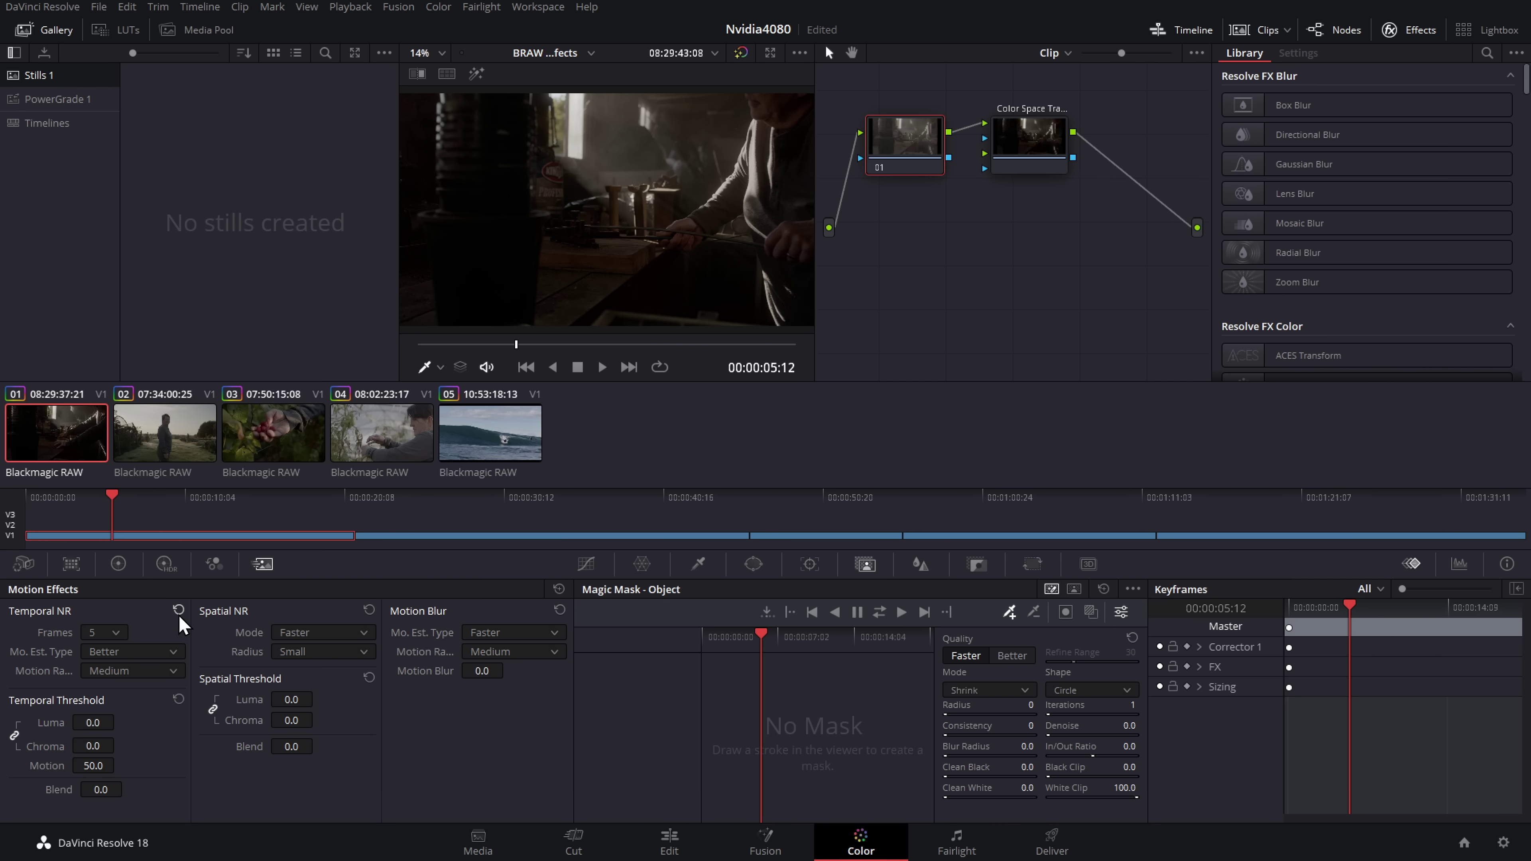
pyautogui.click(301, 632)
pyautogui.click(302, 671)
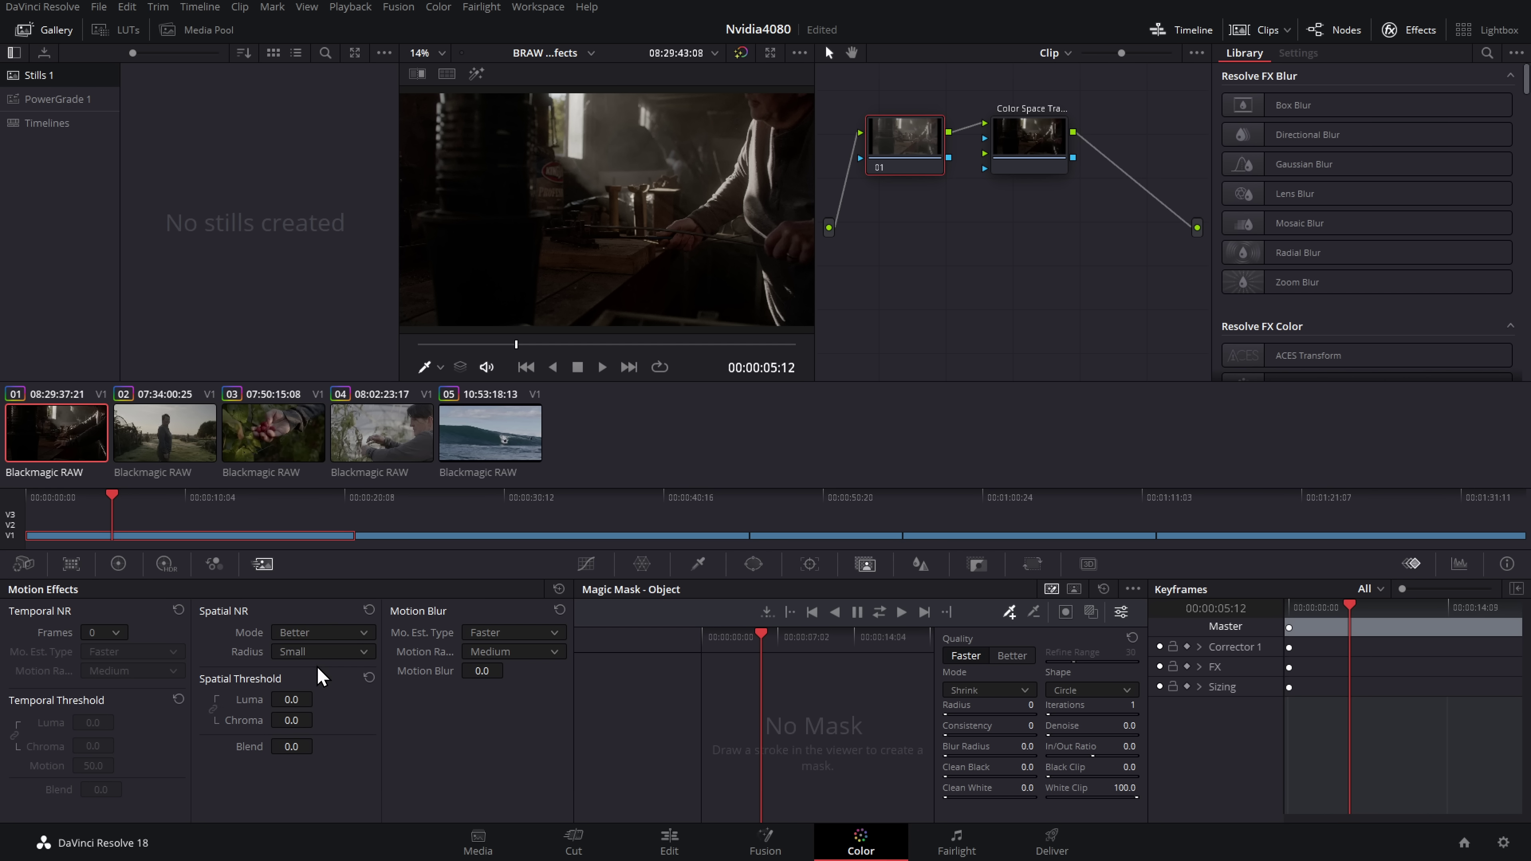
pyautogui.moveTo(292, 699); pyautogui.dragTo(313, 699)
pyautogui.press('/')
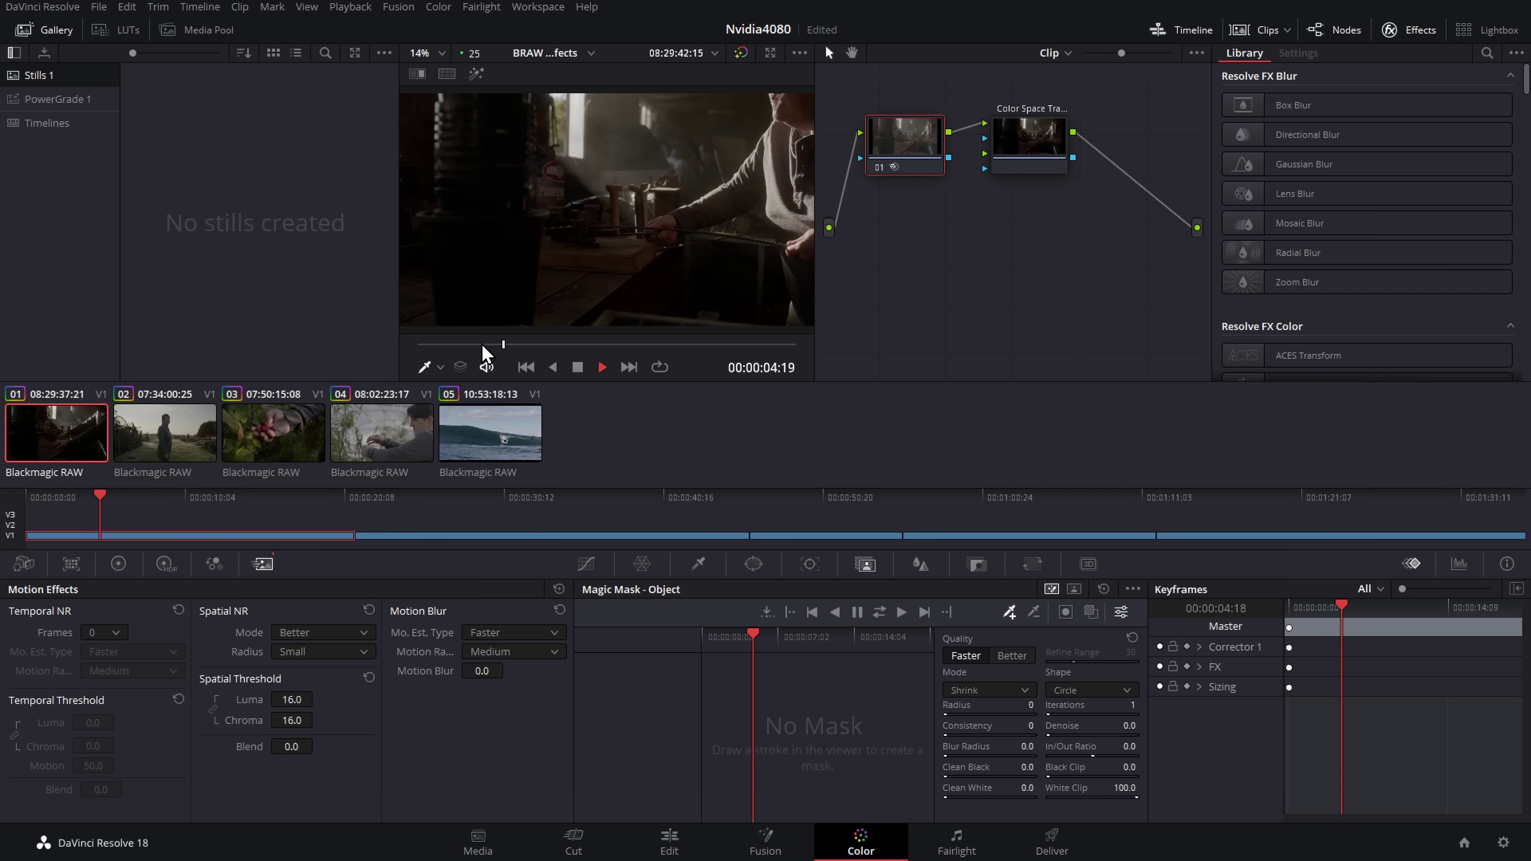
# Step: Set temporal NR to 3 frames and play the clip to test performance
pyautogui.click(102, 633)
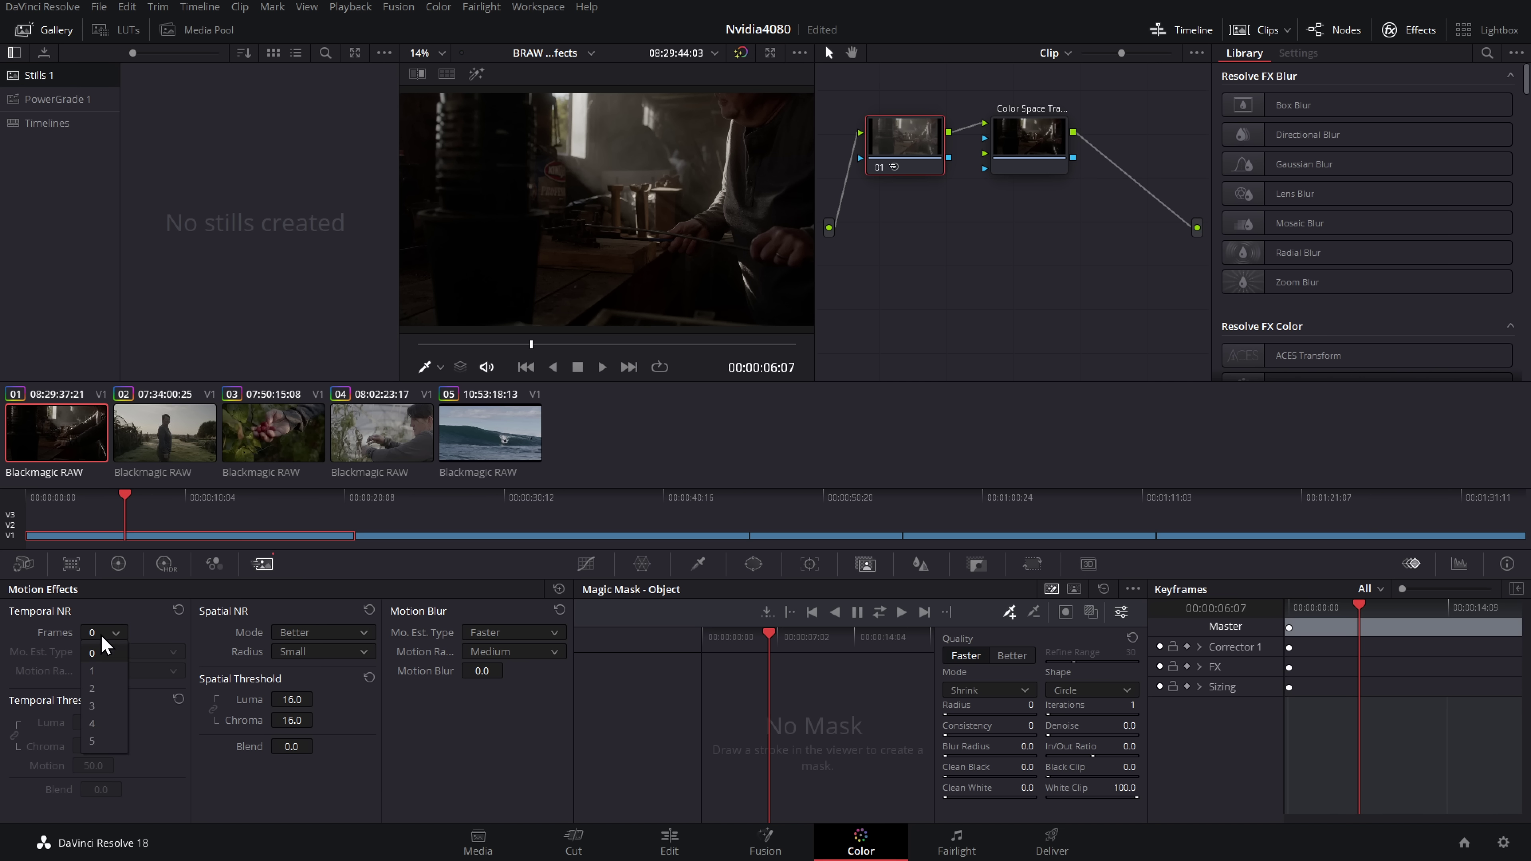
pyautogui.click(100, 706)
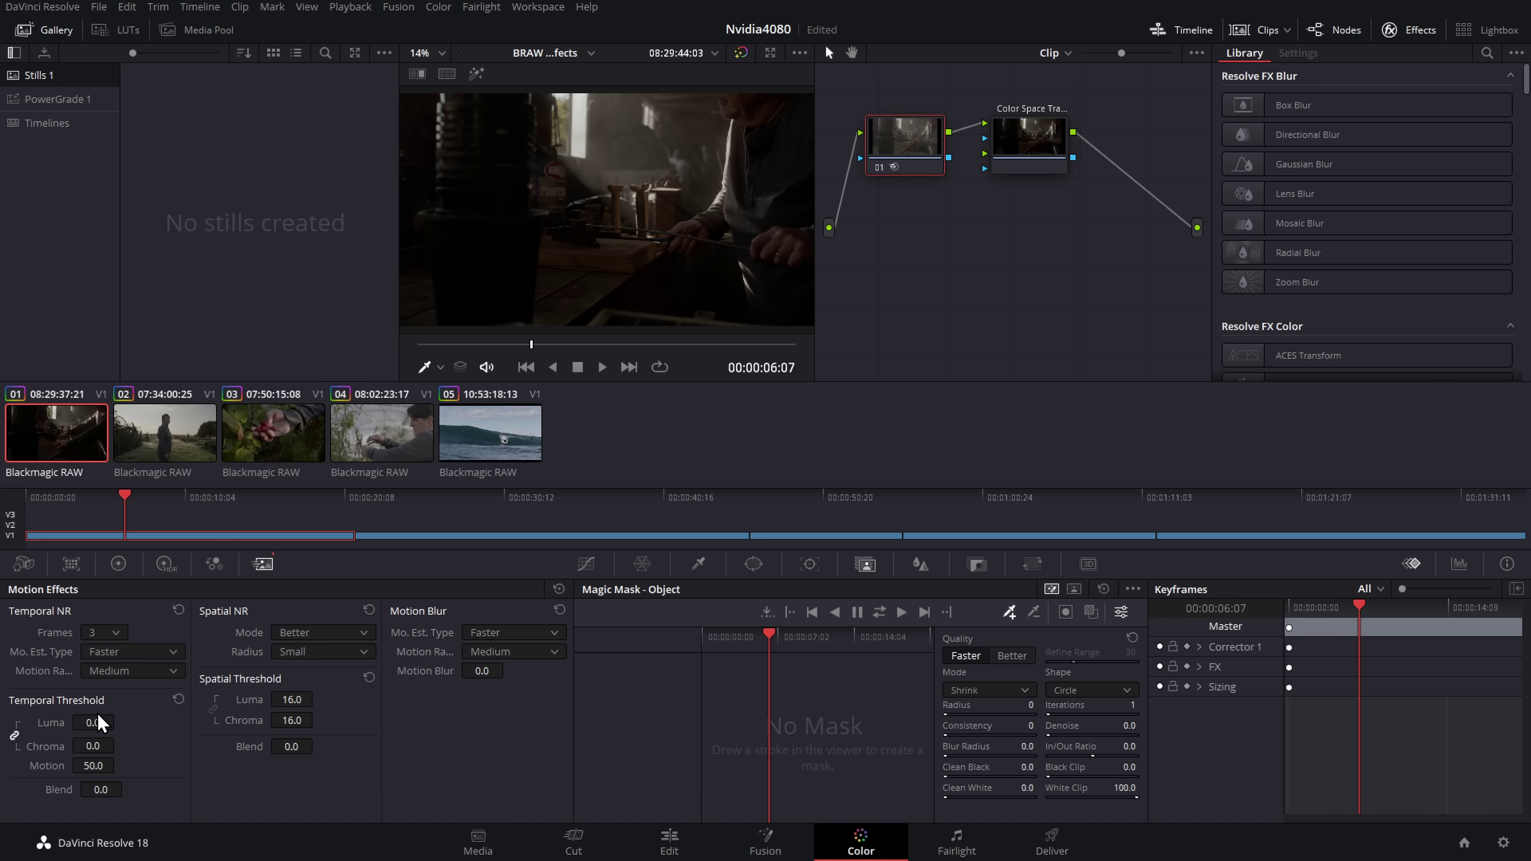
pyautogui.click(446, 347)
pyautogui.press('space')
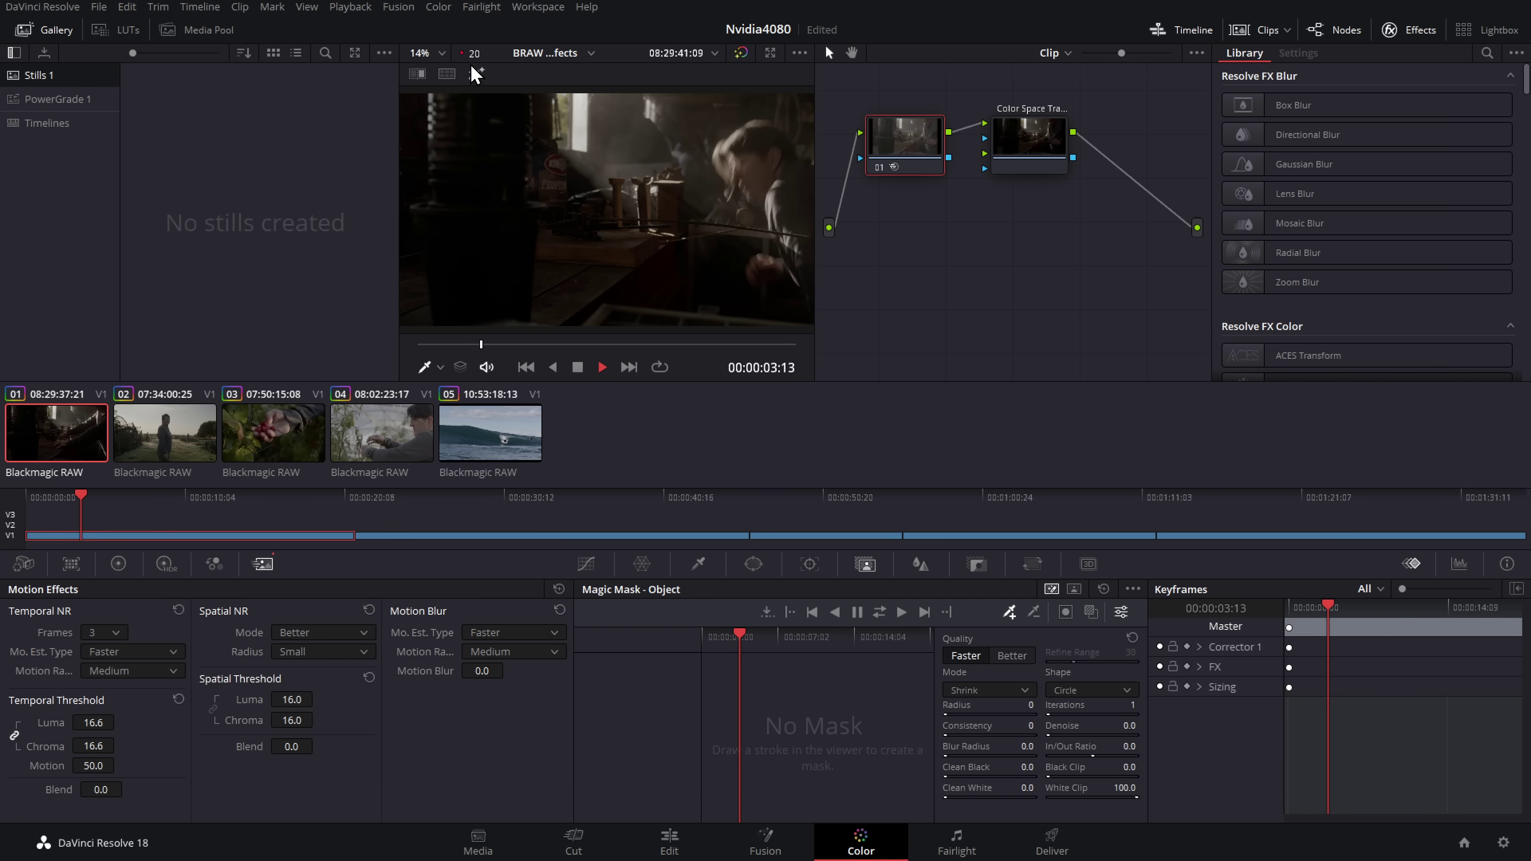
pyautogui.press('space')
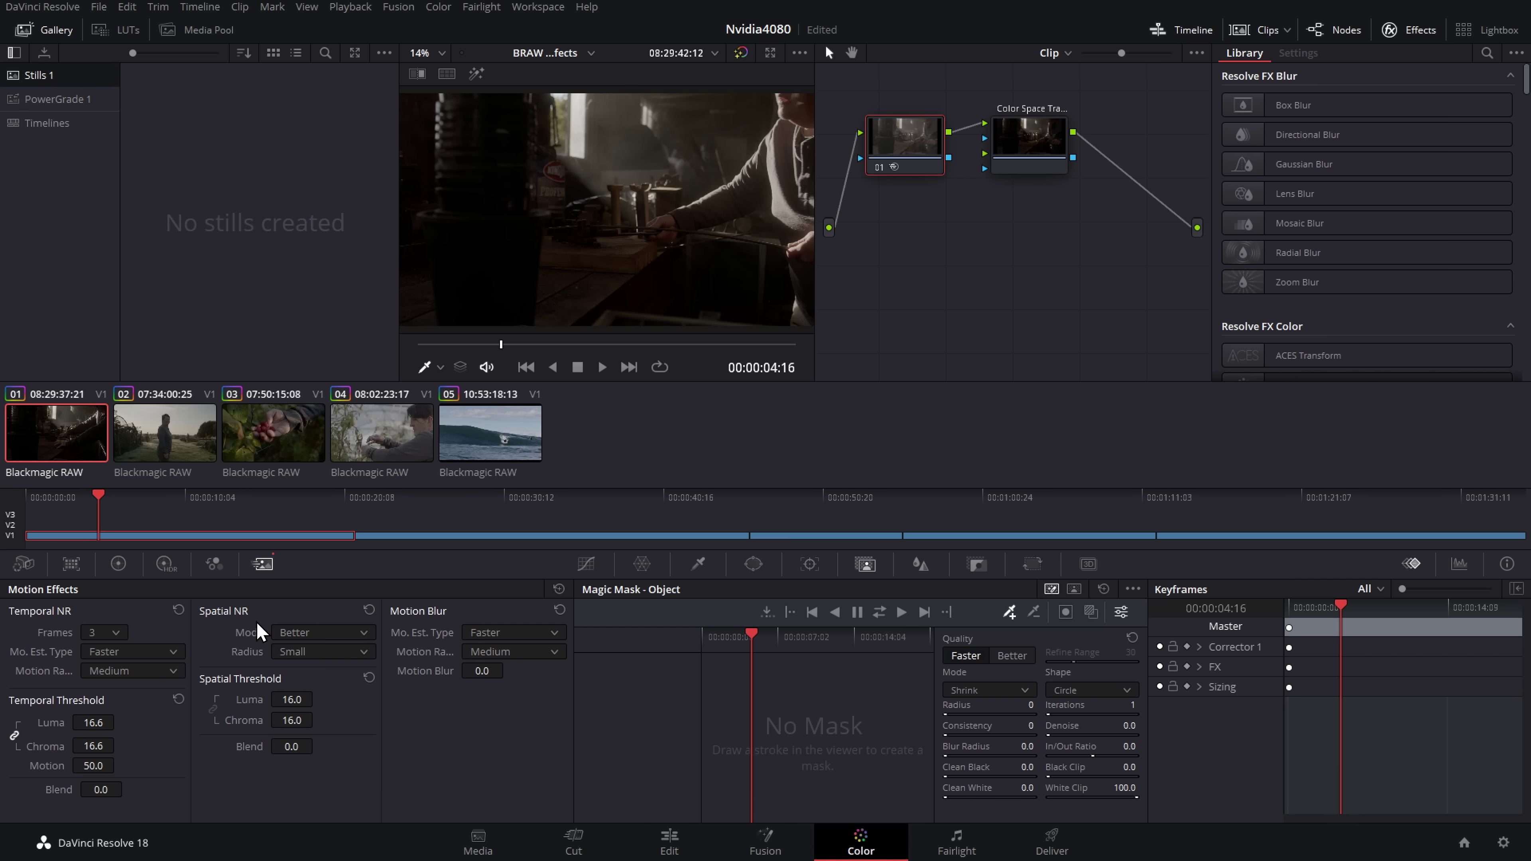
# Step: Compare playback with spatial NR on Faster and temporal NR back at 5 frames
pyautogui.click(318, 634)
pyautogui.click(326, 654)
pyautogui.press('space')
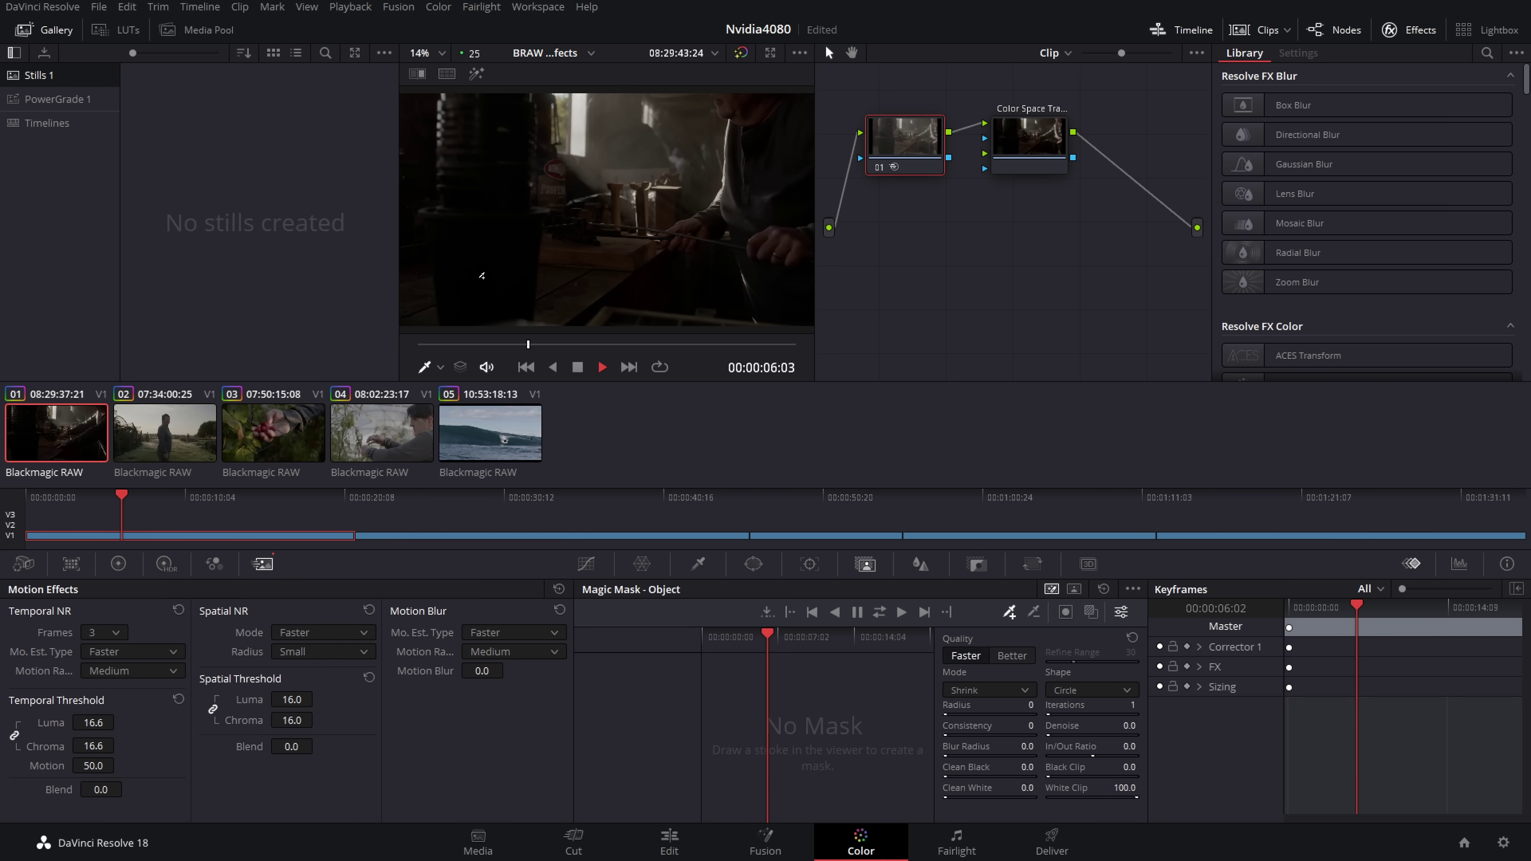
pyautogui.press('space')
pyautogui.click(115, 633)
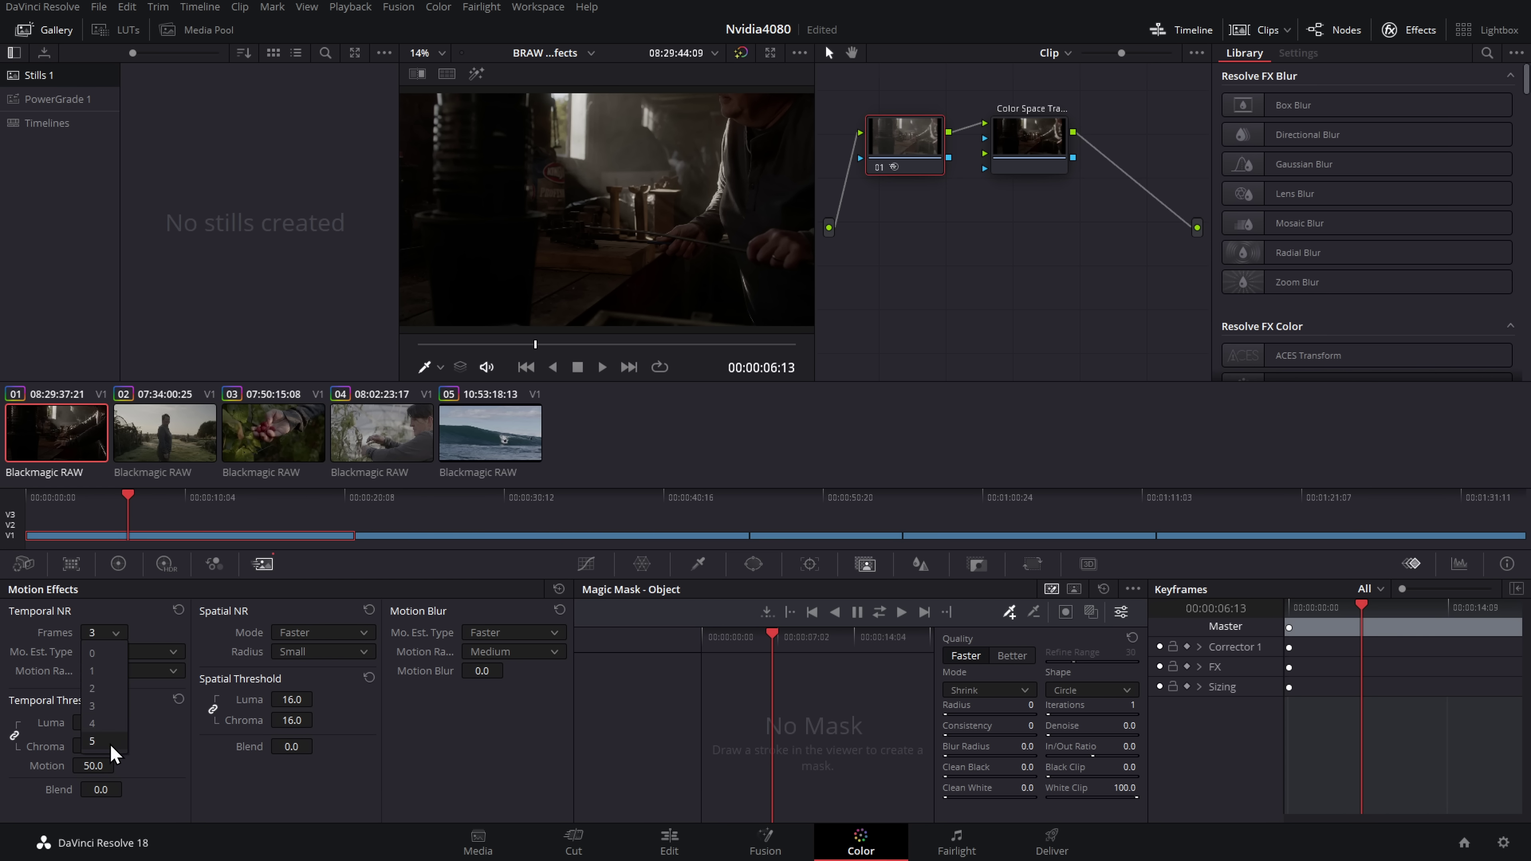
pyautogui.click(104, 751)
pyautogui.press('space')
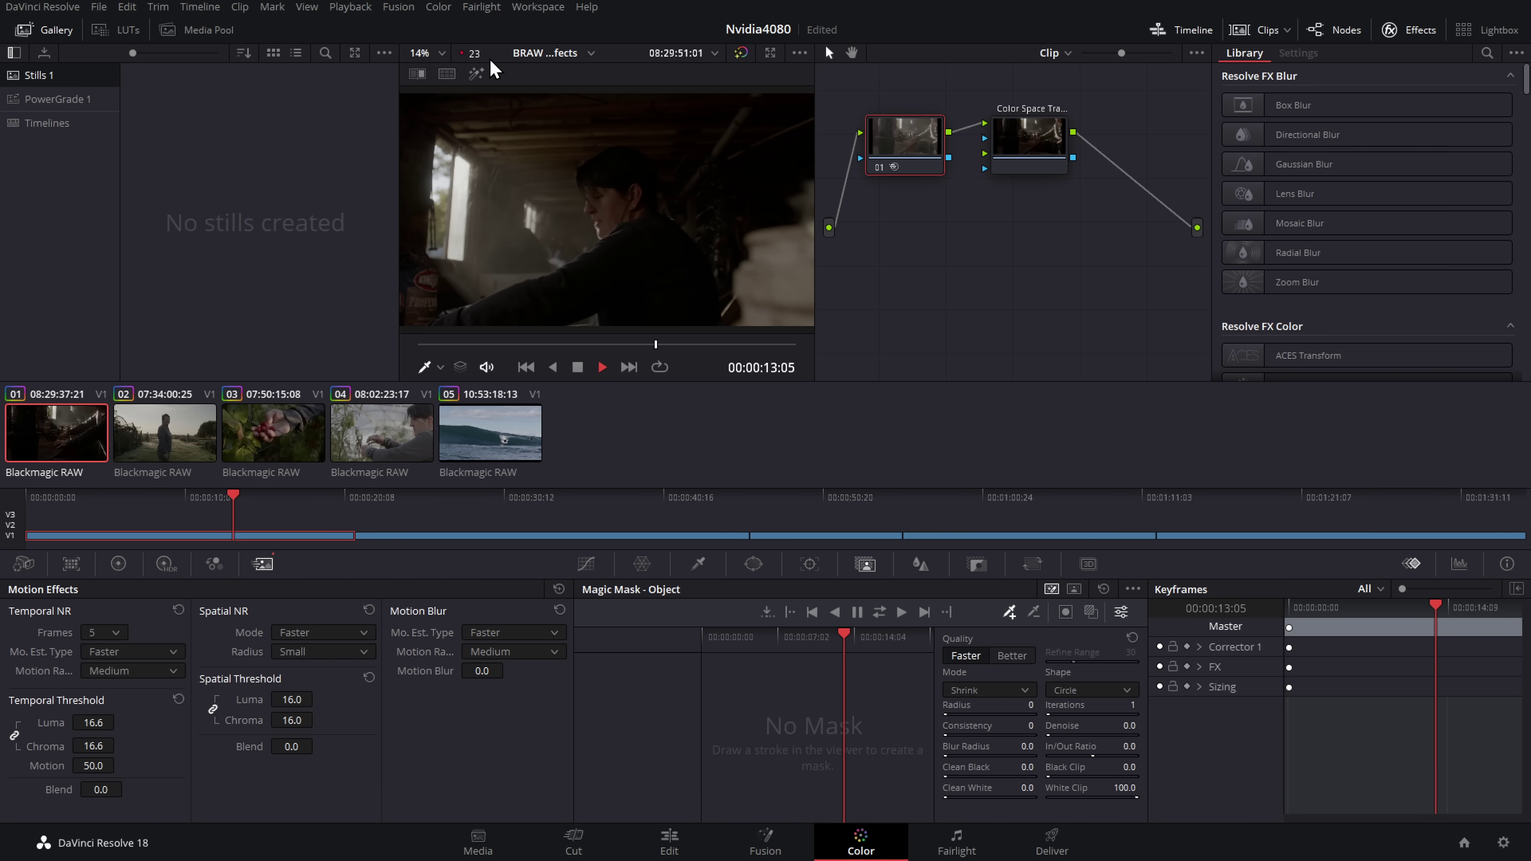
pyautogui.press('space')
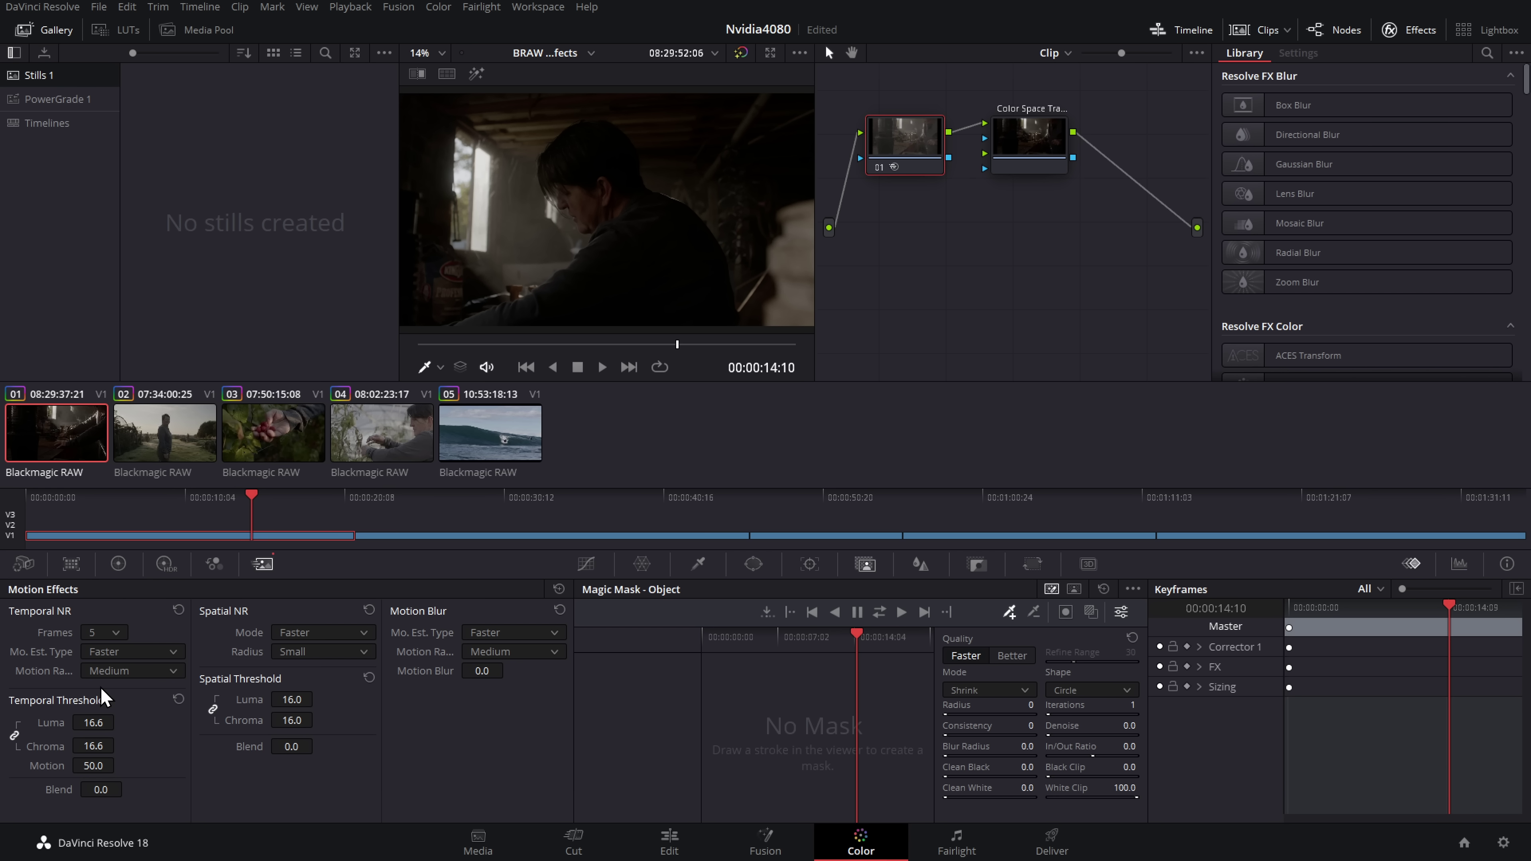
# Step: Restore spatial NR and motion estimation to Better, then replay the clip
pyautogui.click(311, 632)
pyautogui.click(301, 670)
pyautogui.click(147, 652)
pyautogui.click(137, 693)
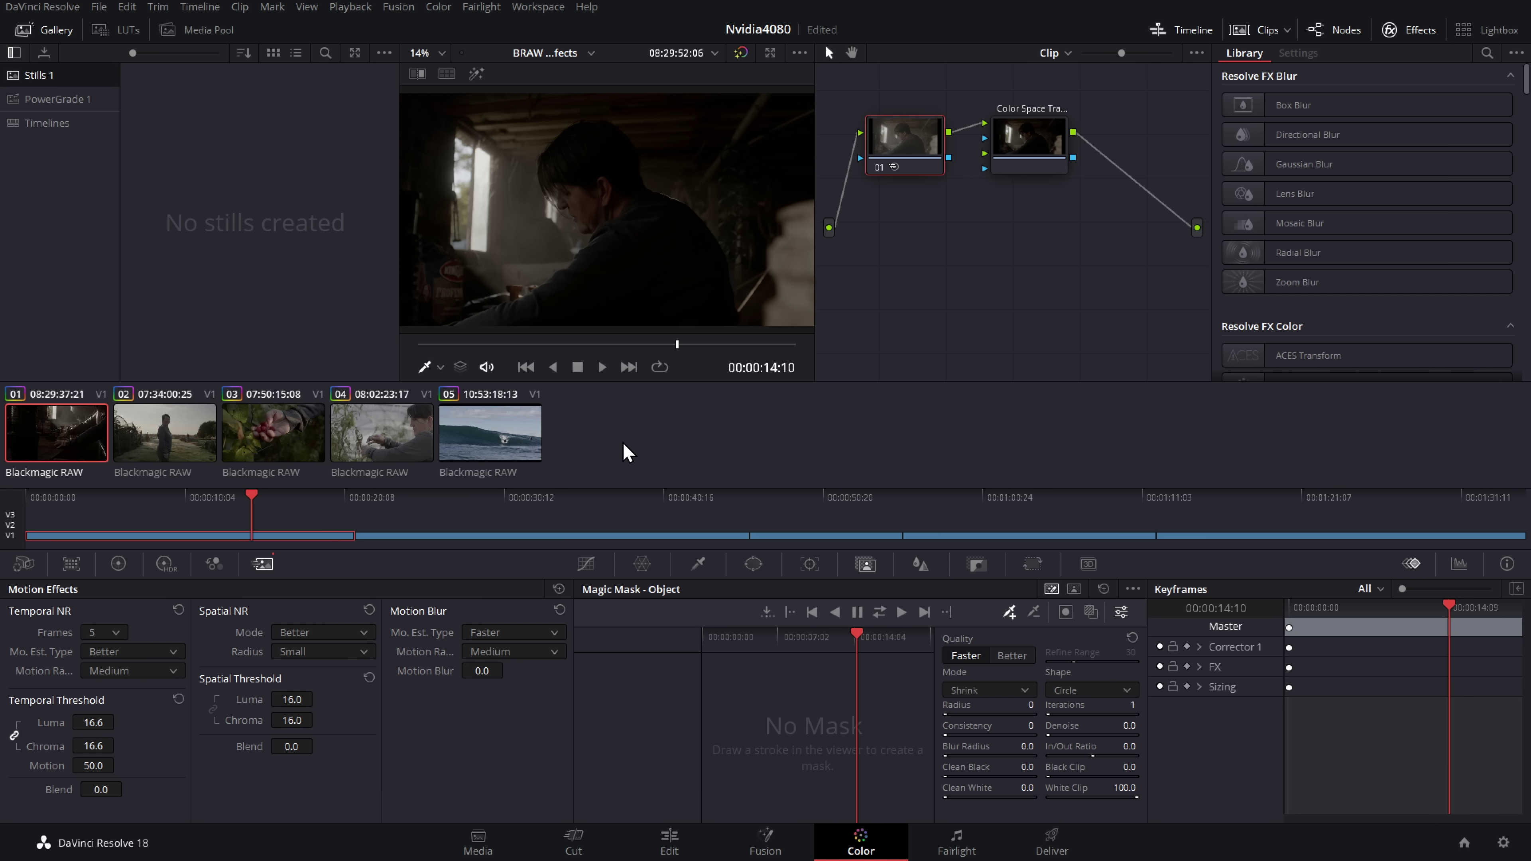
pyautogui.hotkey('alt', 'l')
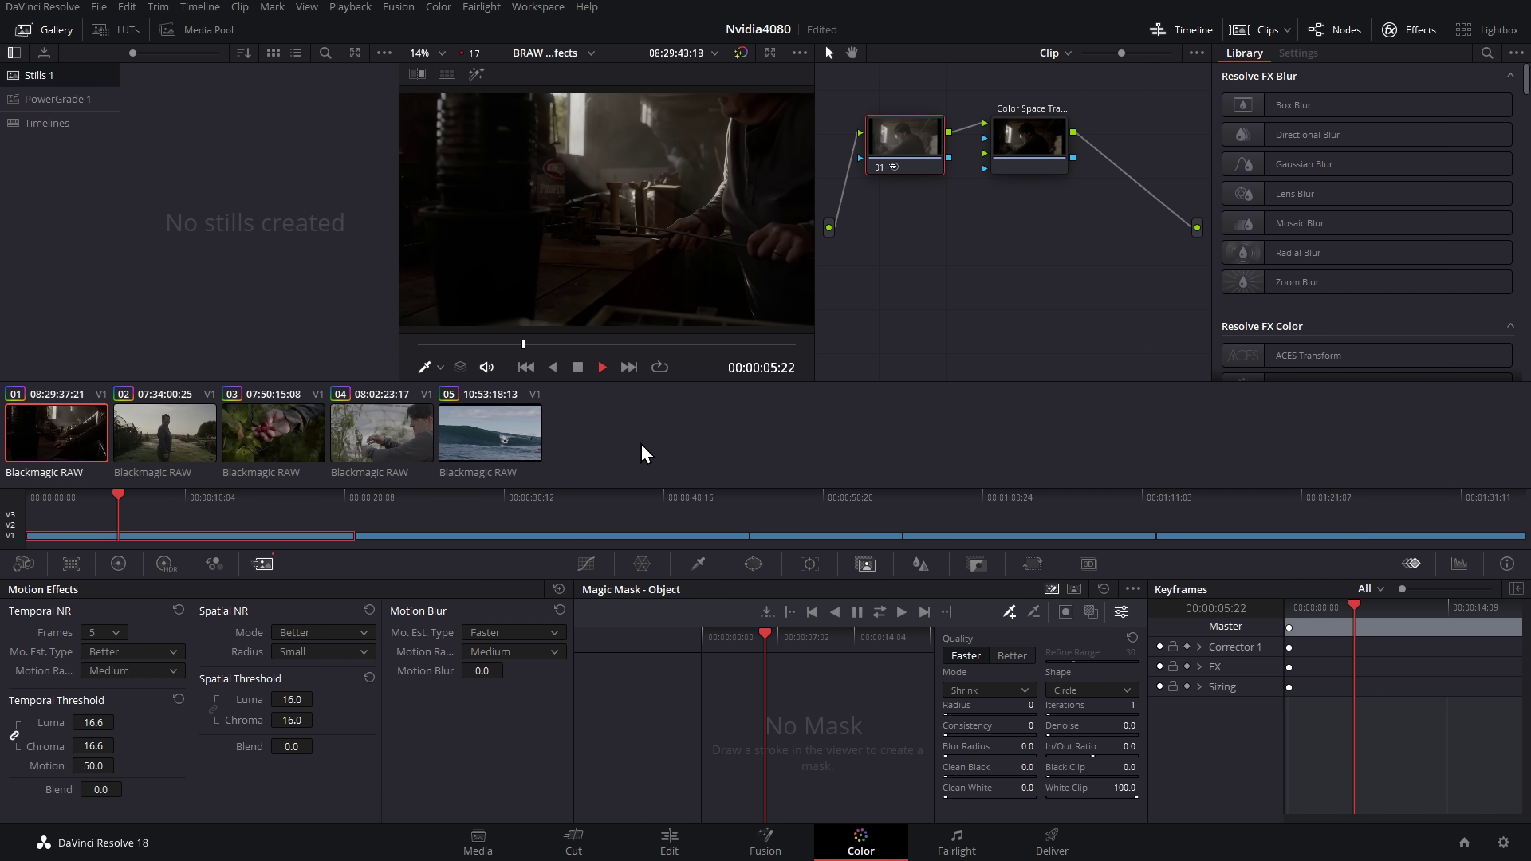
pyautogui.press('space')
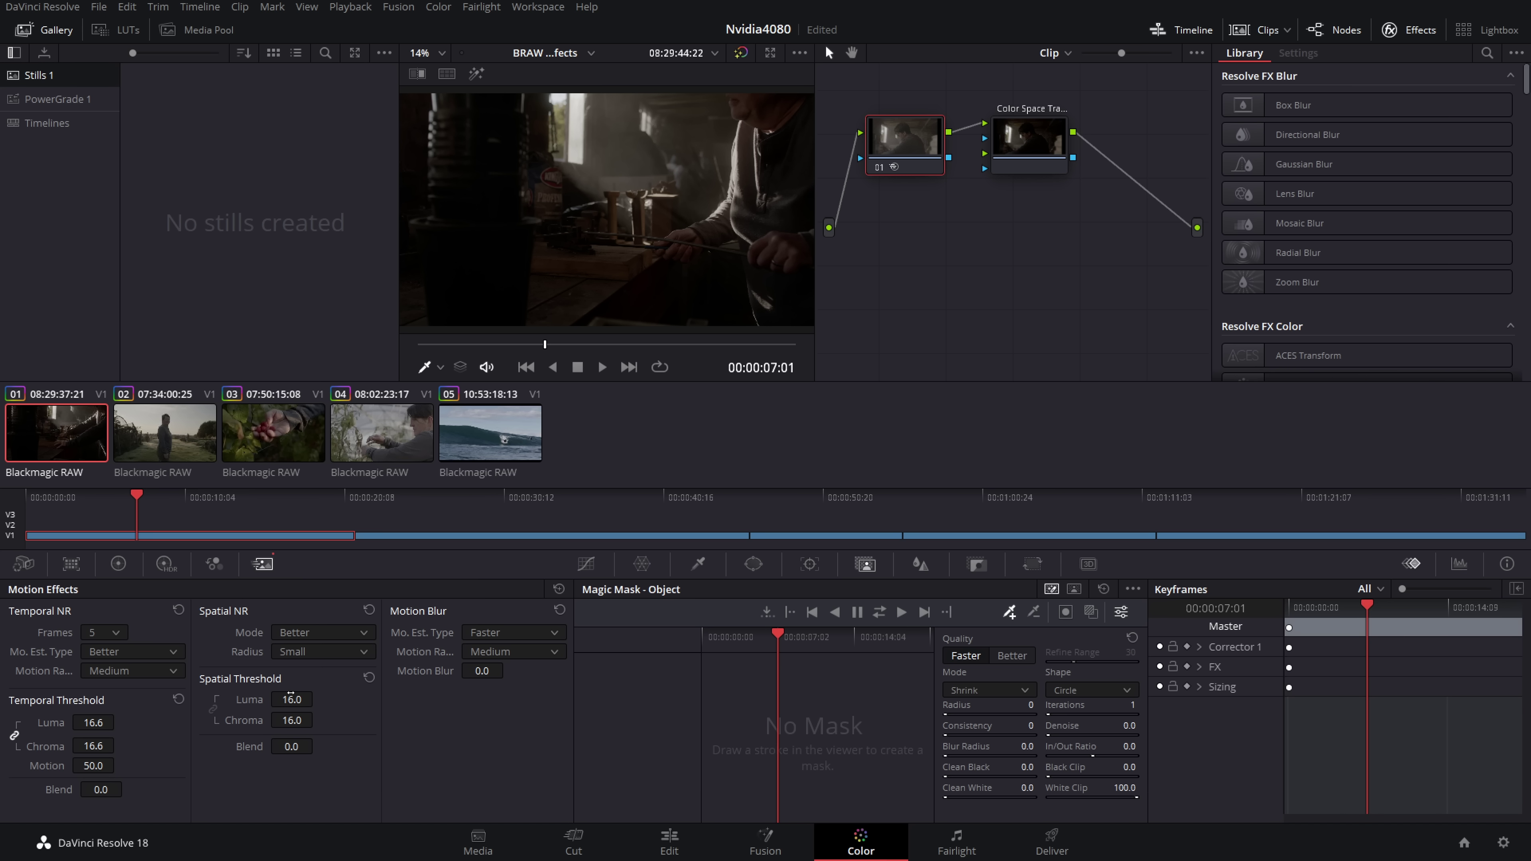
# Step: Check the timeline proxy resolution, replay the clip, and set spatial NR to Enhanced
pyautogui.click(355, 8)
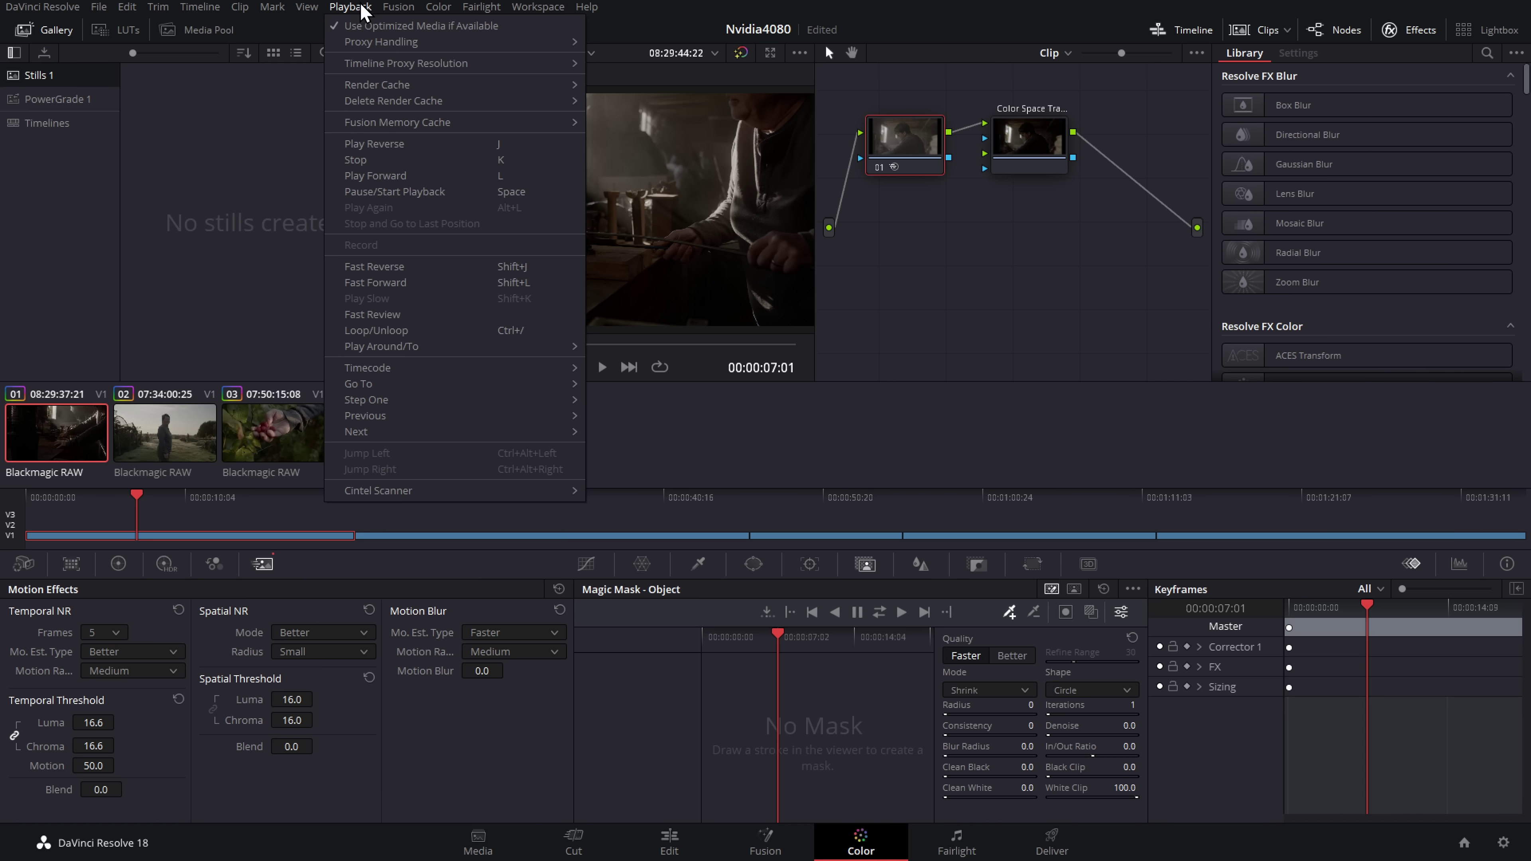
pyautogui.moveTo(422, 71)
pyautogui.click(608, 81)
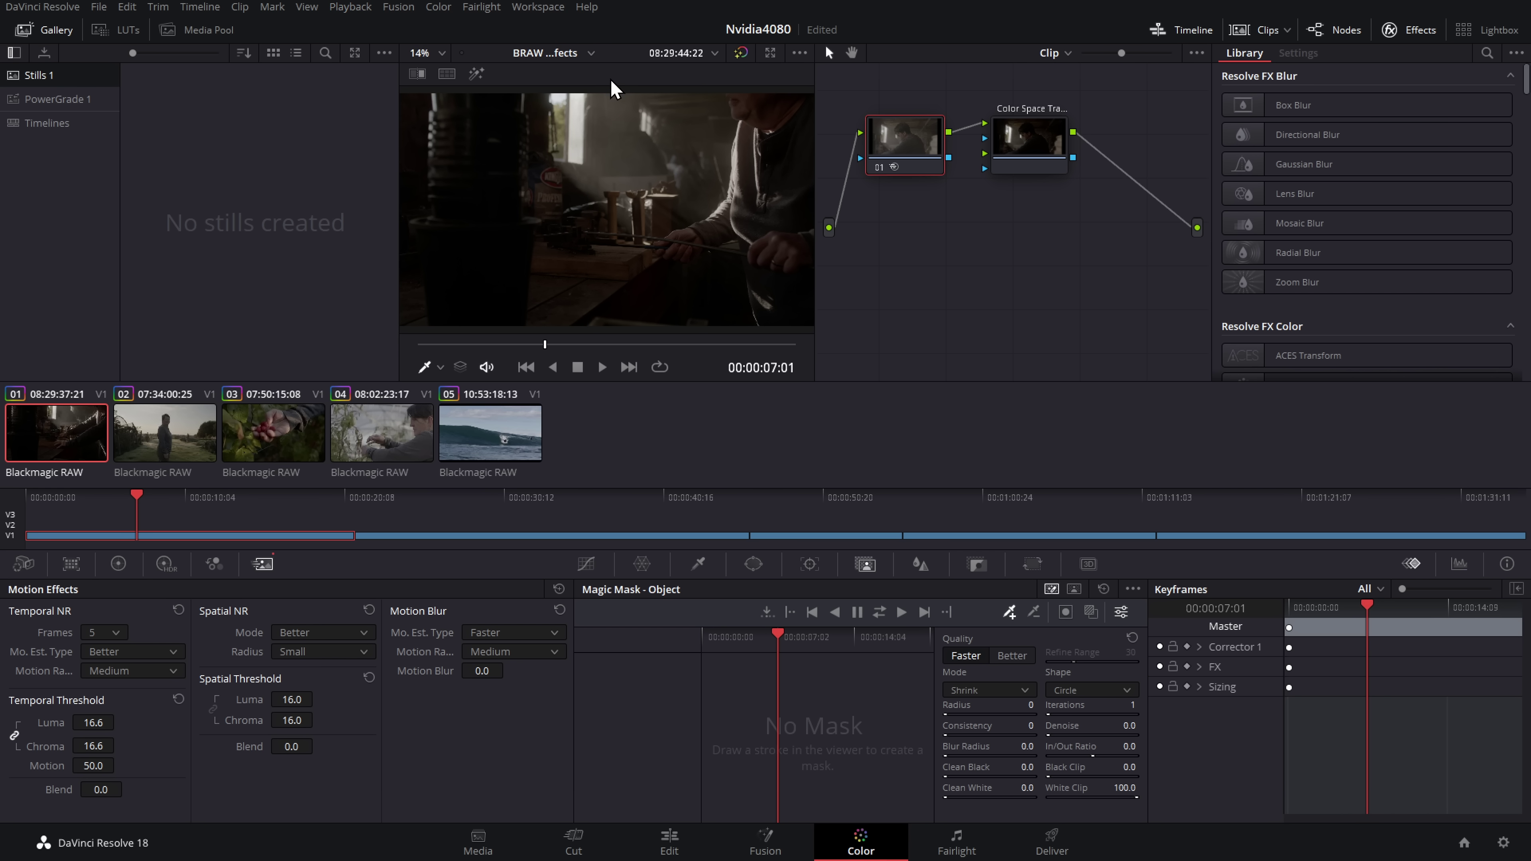
pyautogui.click(433, 344)
pyautogui.press('space')
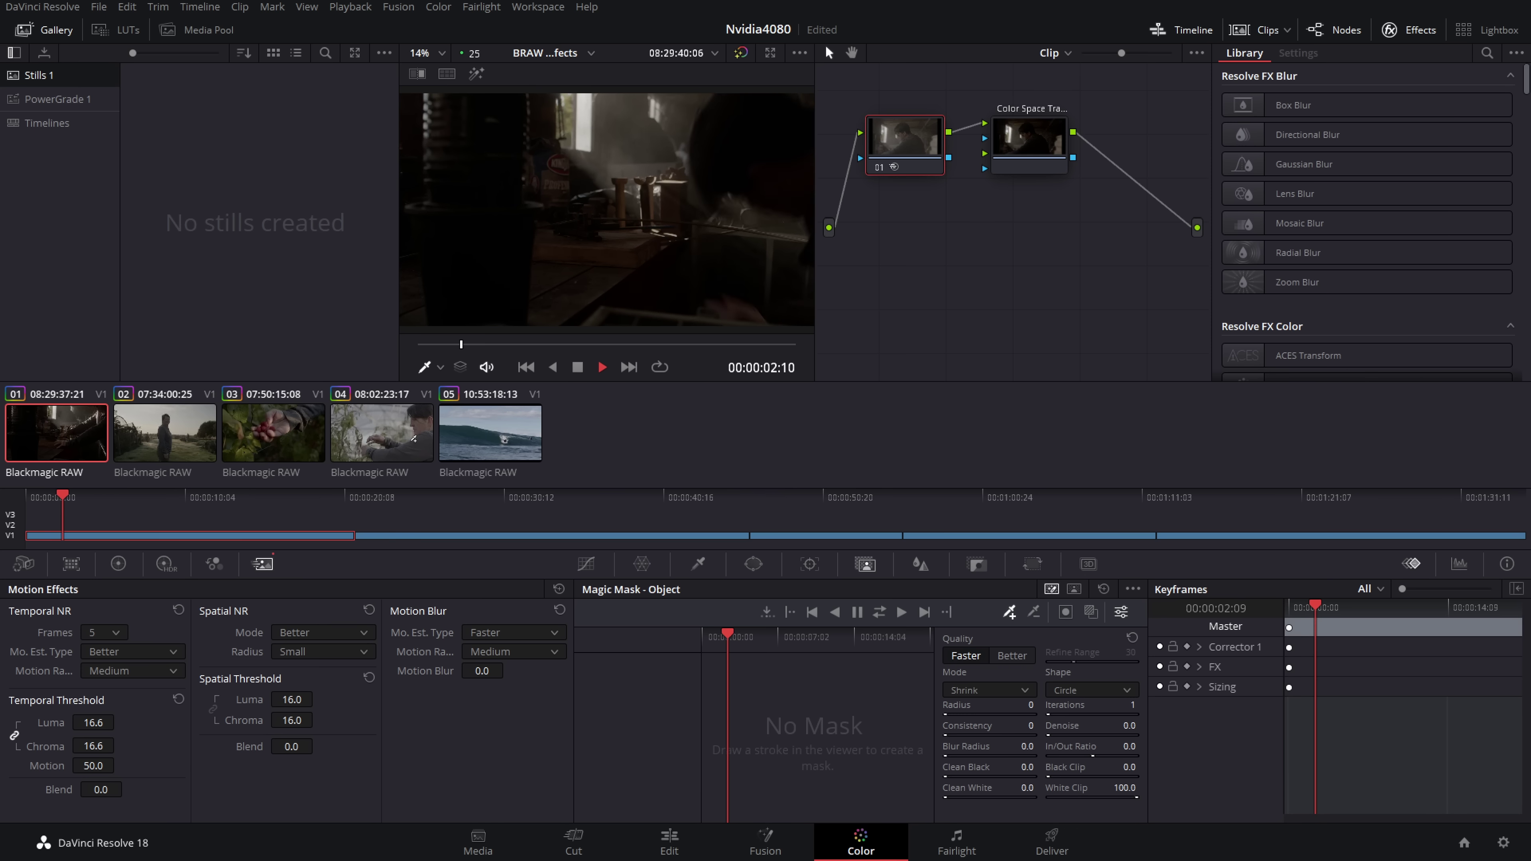
pyautogui.click(302, 632)
pyautogui.click(304, 684)
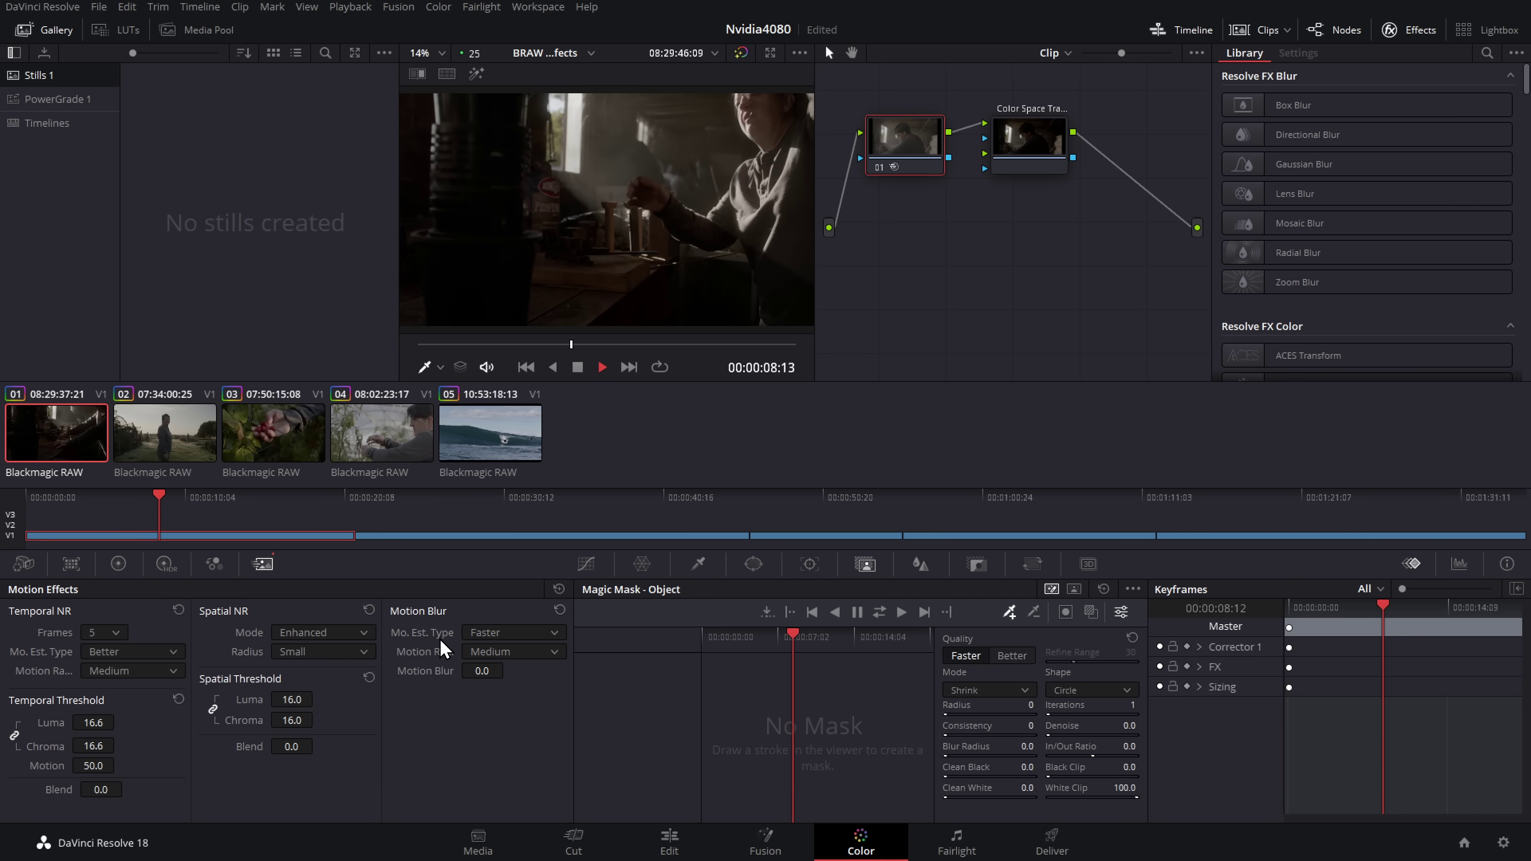
# Step: Recheck the proxy resolution, then load clip 02 from the clip strip
pyautogui.click(350, 7)
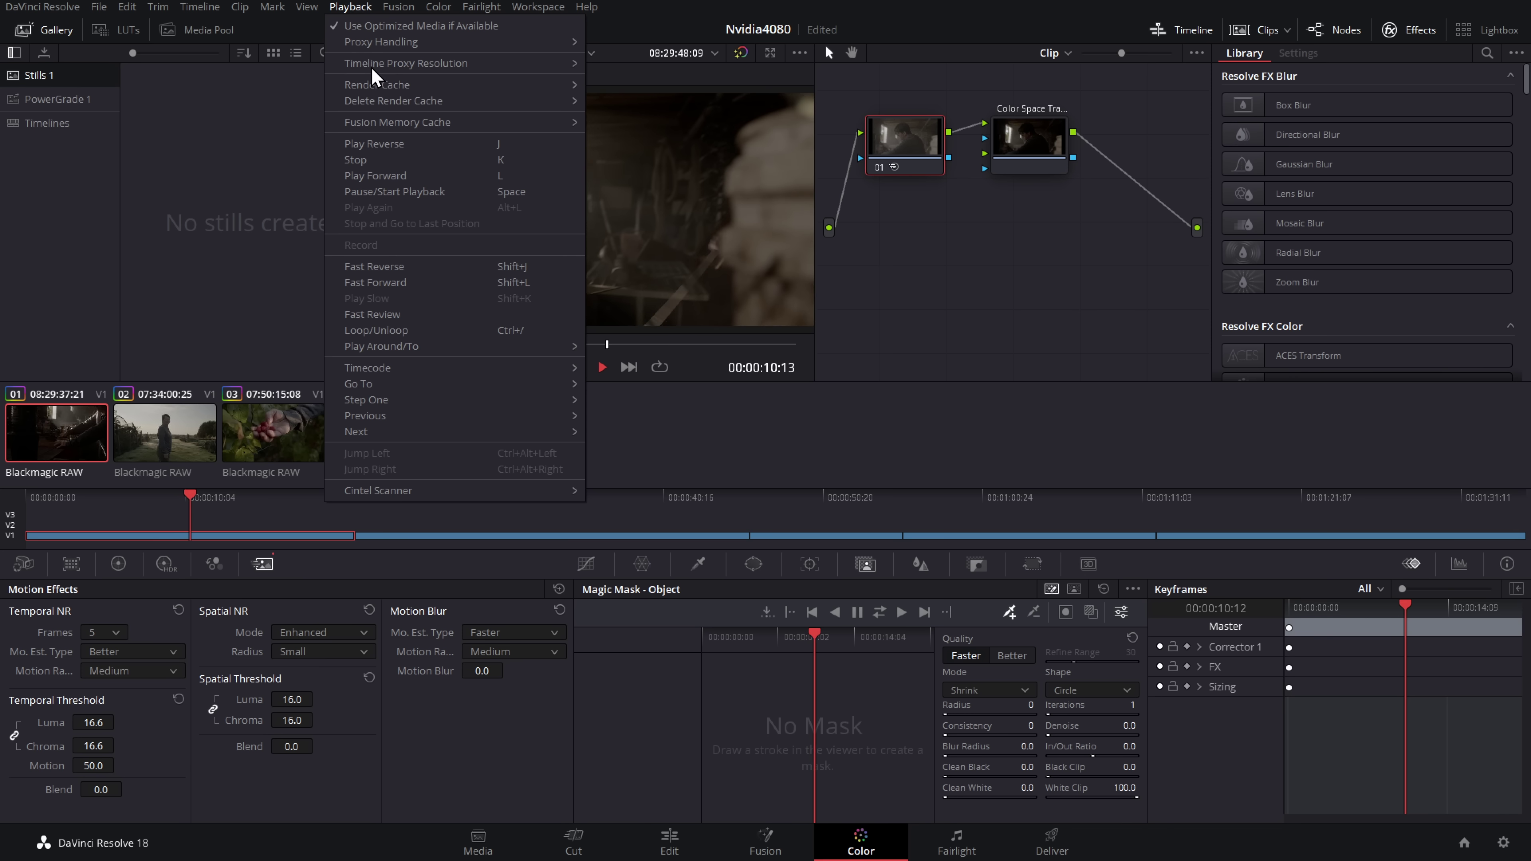
pyautogui.moveTo(385, 65)
pyautogui.click(1032, 253)
pyautogui.click(518, 363)
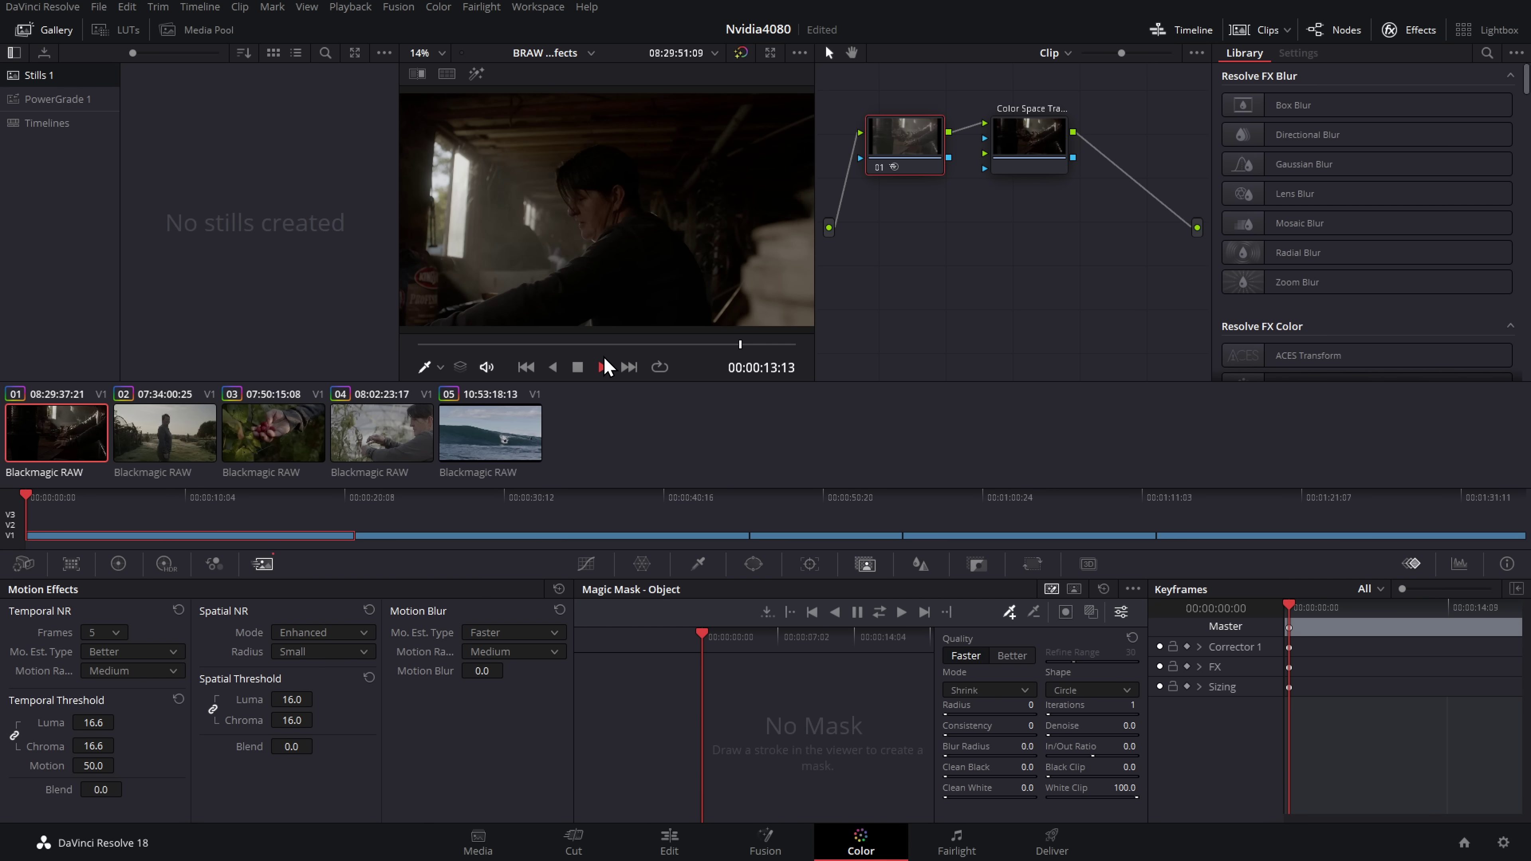
pyautogui.click(629, 367)
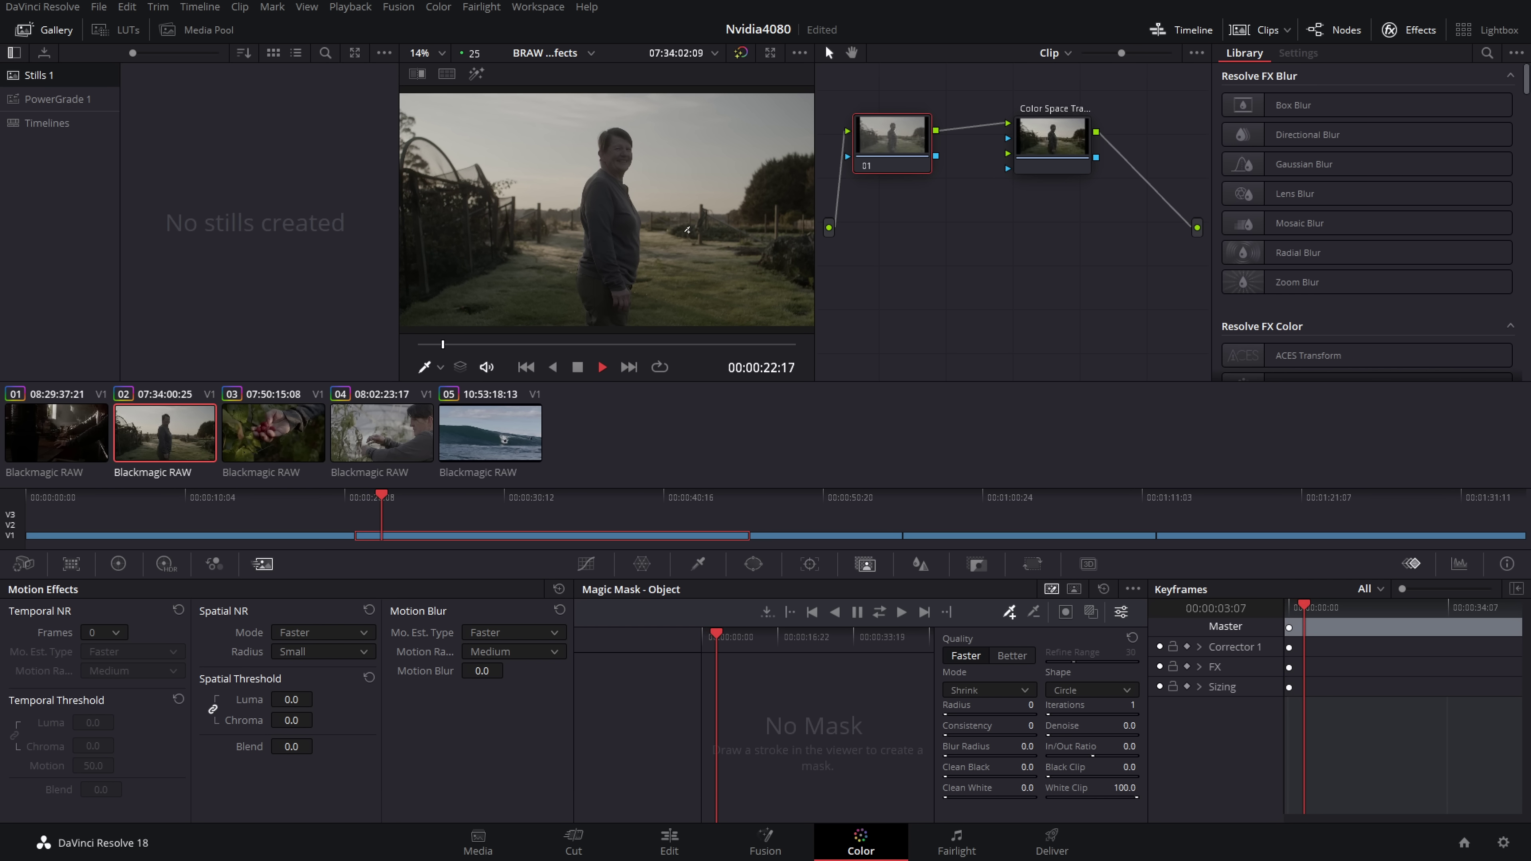
# Step: Stroke a Magic Mask on the standing person in clip 02, show the overlay, and track forward
pyautogui.press('space')
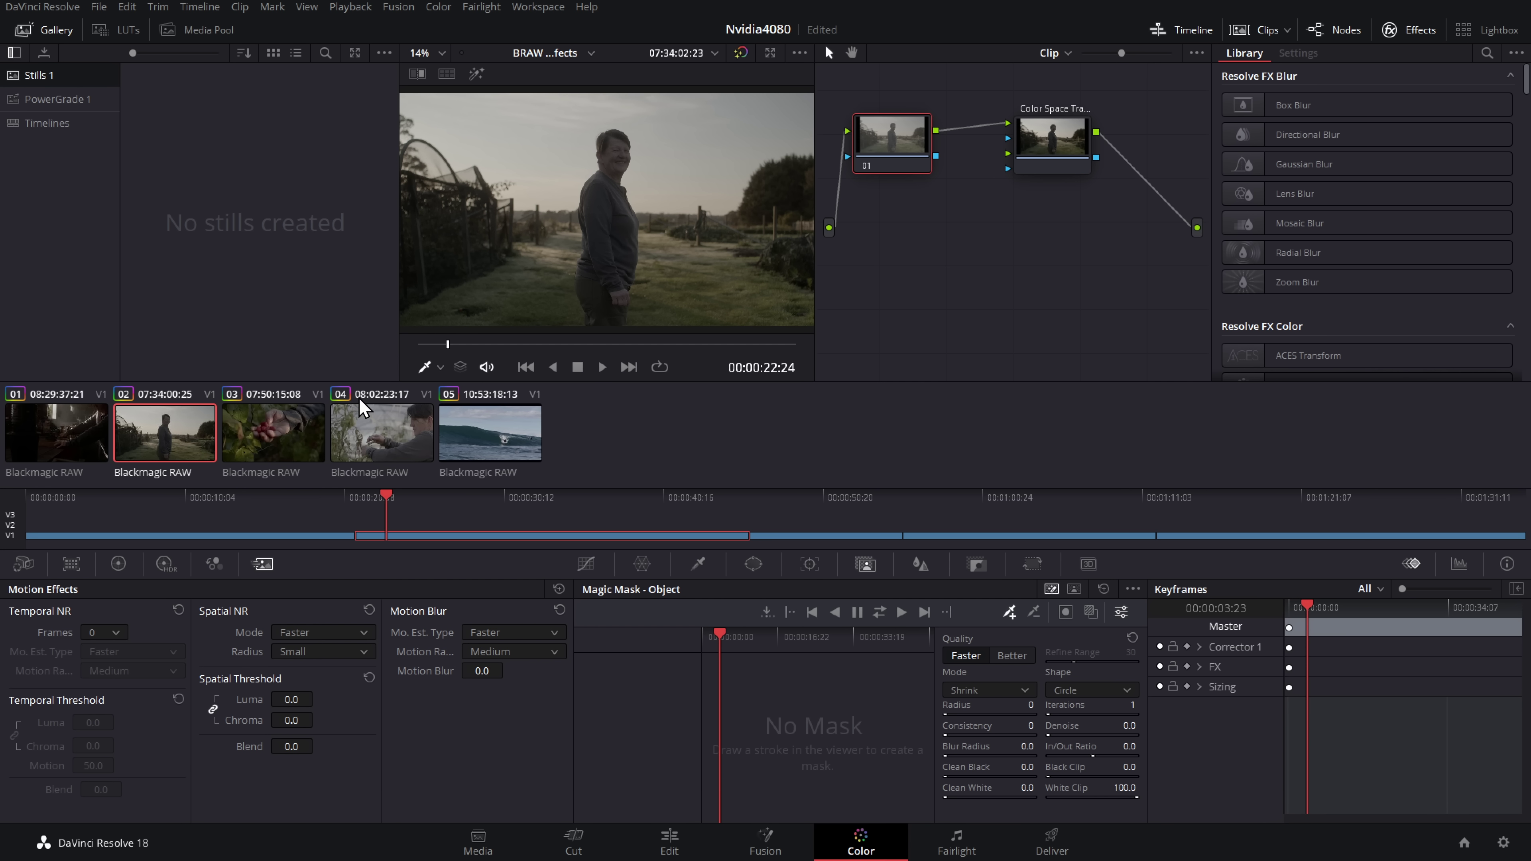
pyautogui.press('Up')
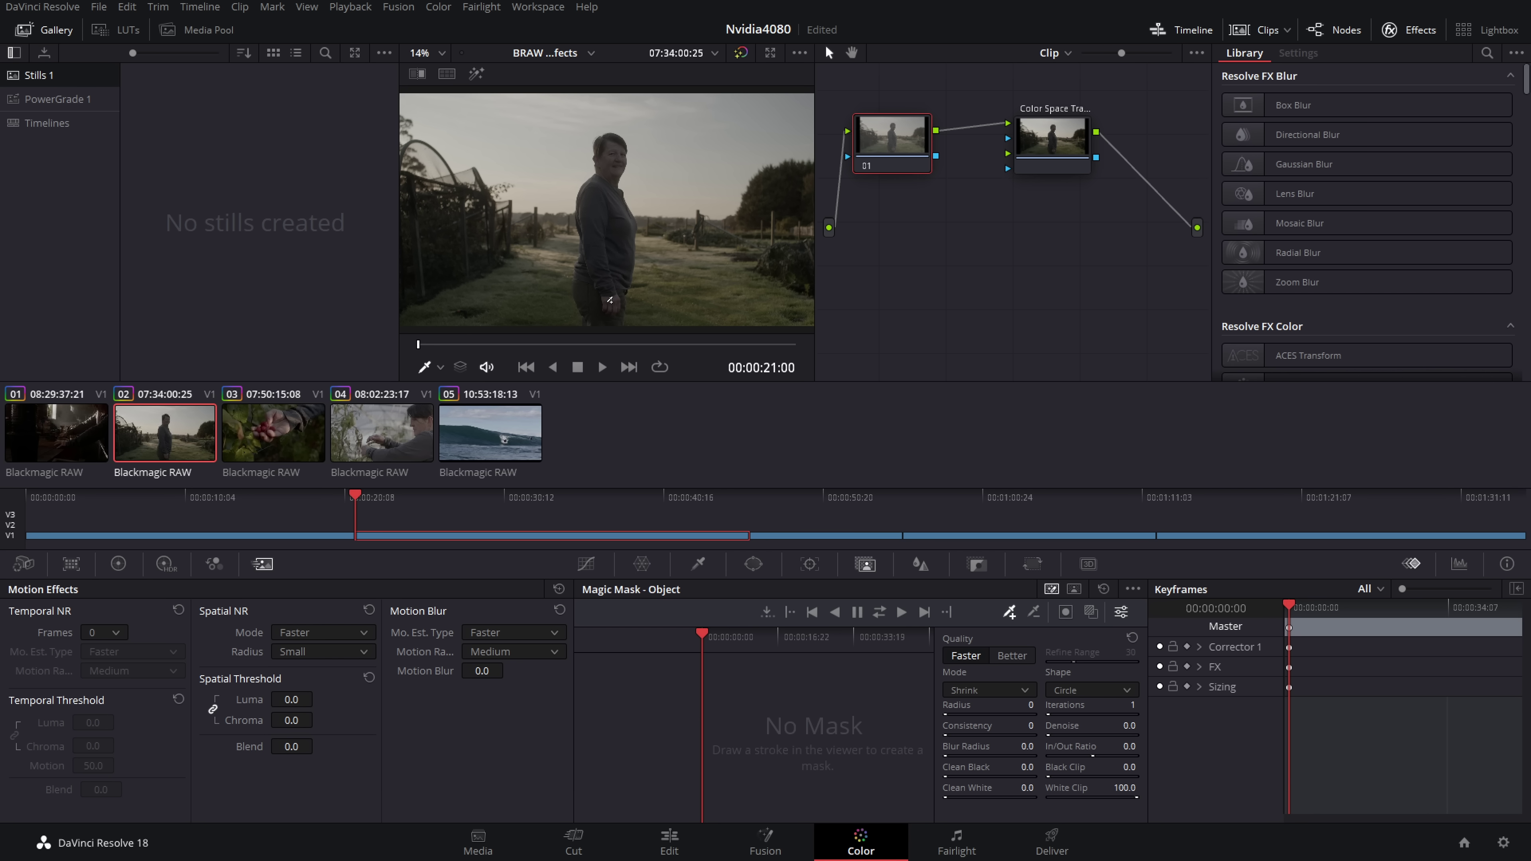
pyautogui.moveTo(610, 172); pyautogui.dragTo(610, 172)
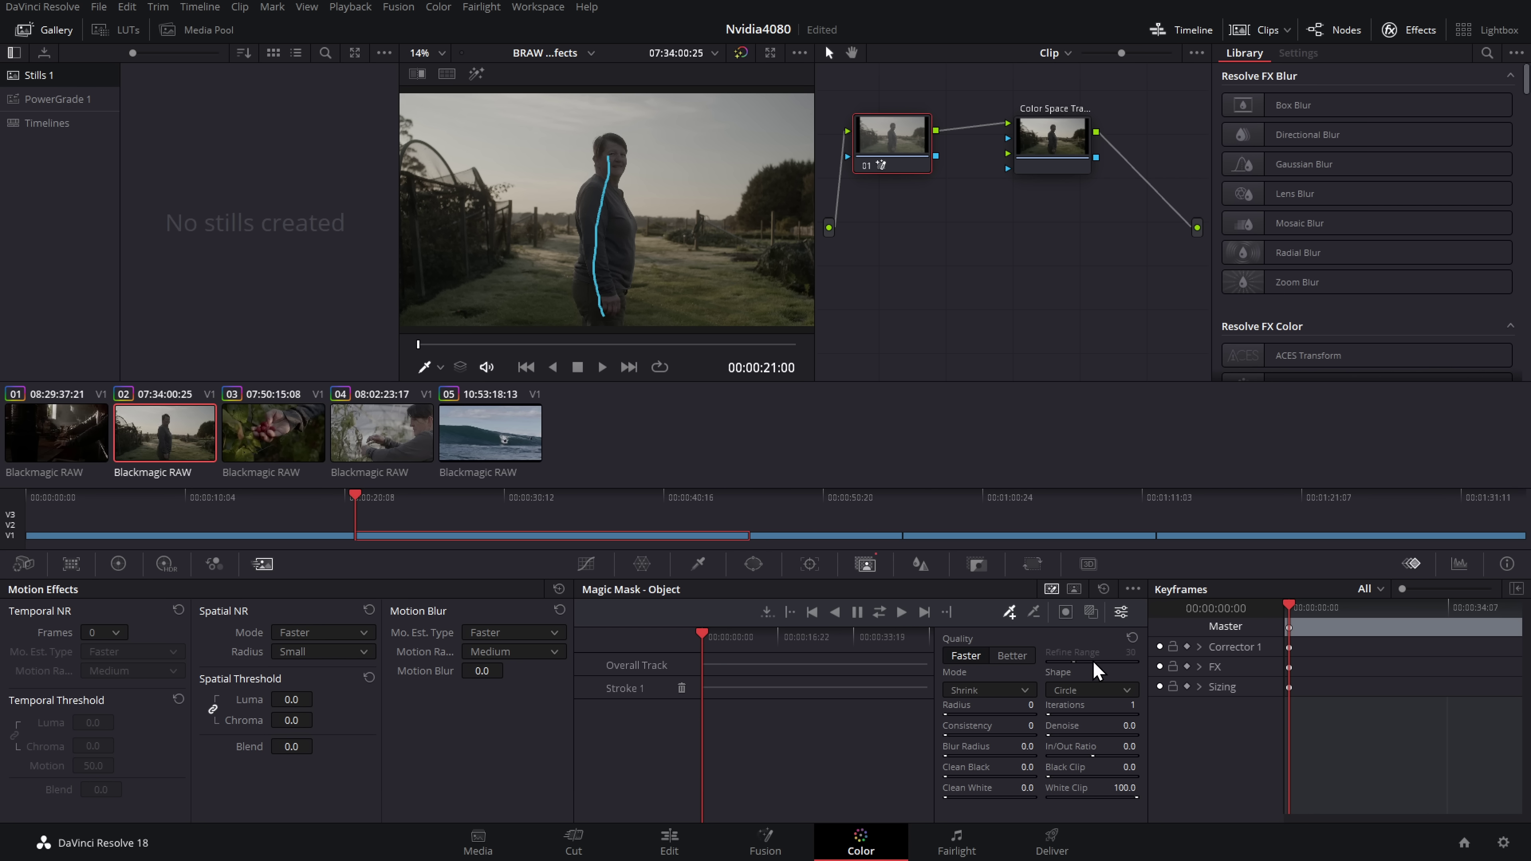
pyautogui.click(1091, 613)
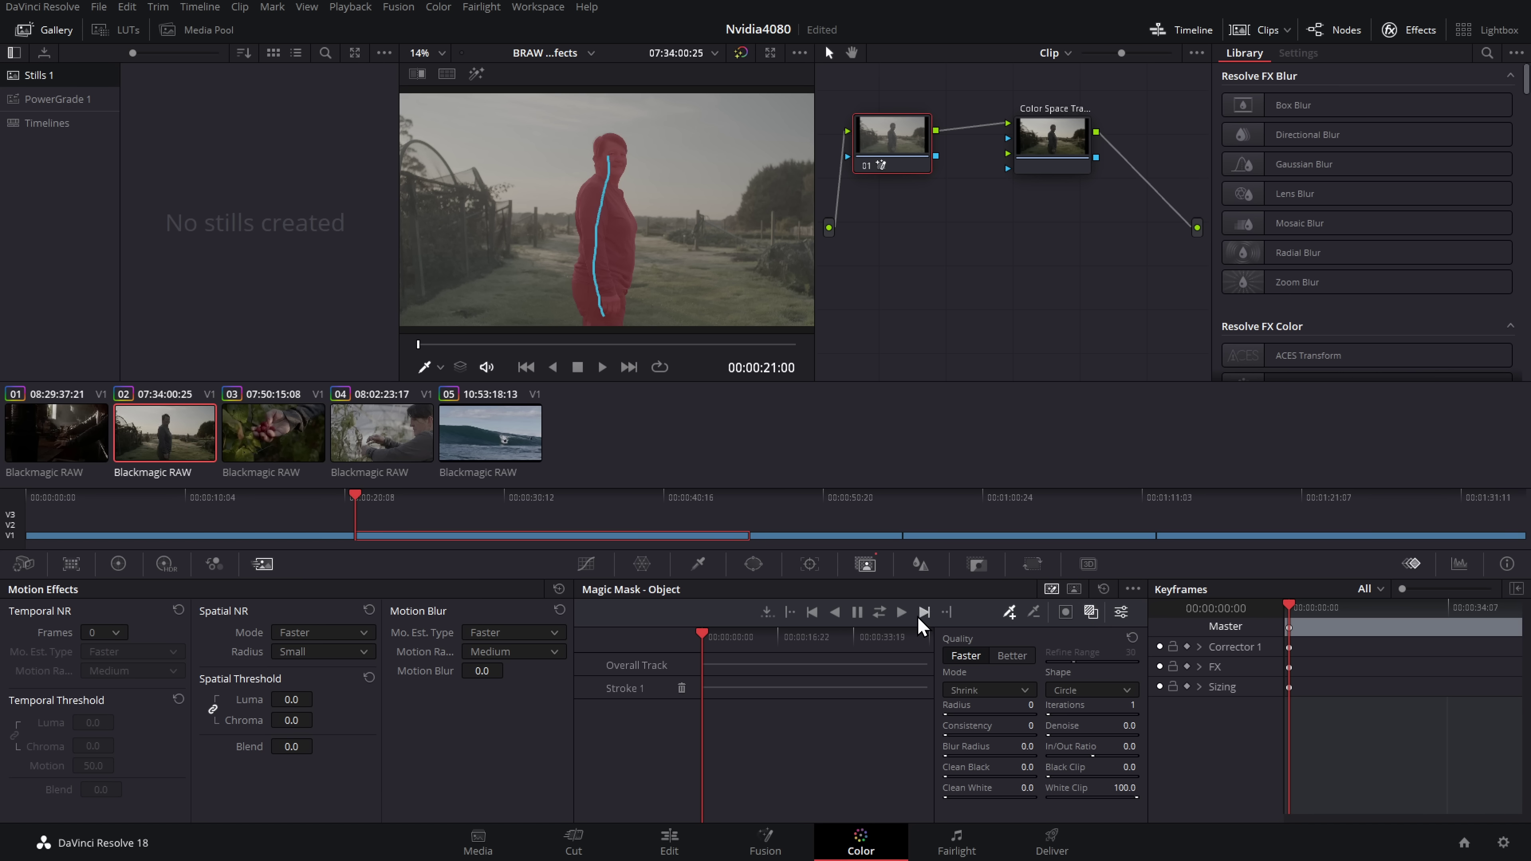
pyautogui.click(901, 612)
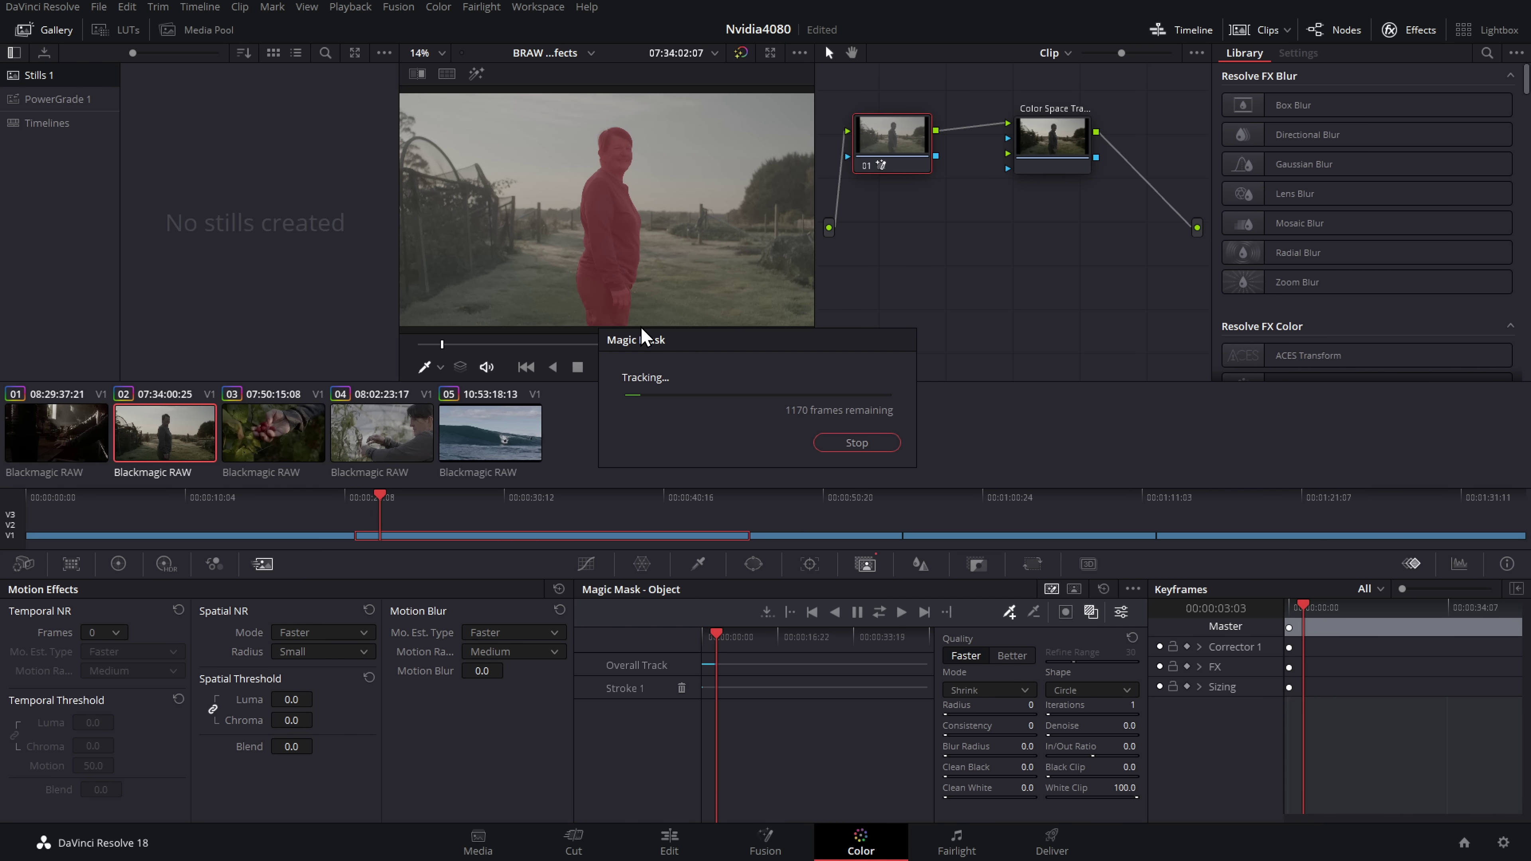
pyautogui.moveTo(641, 341); pyautogui.dragTo(579, 410)
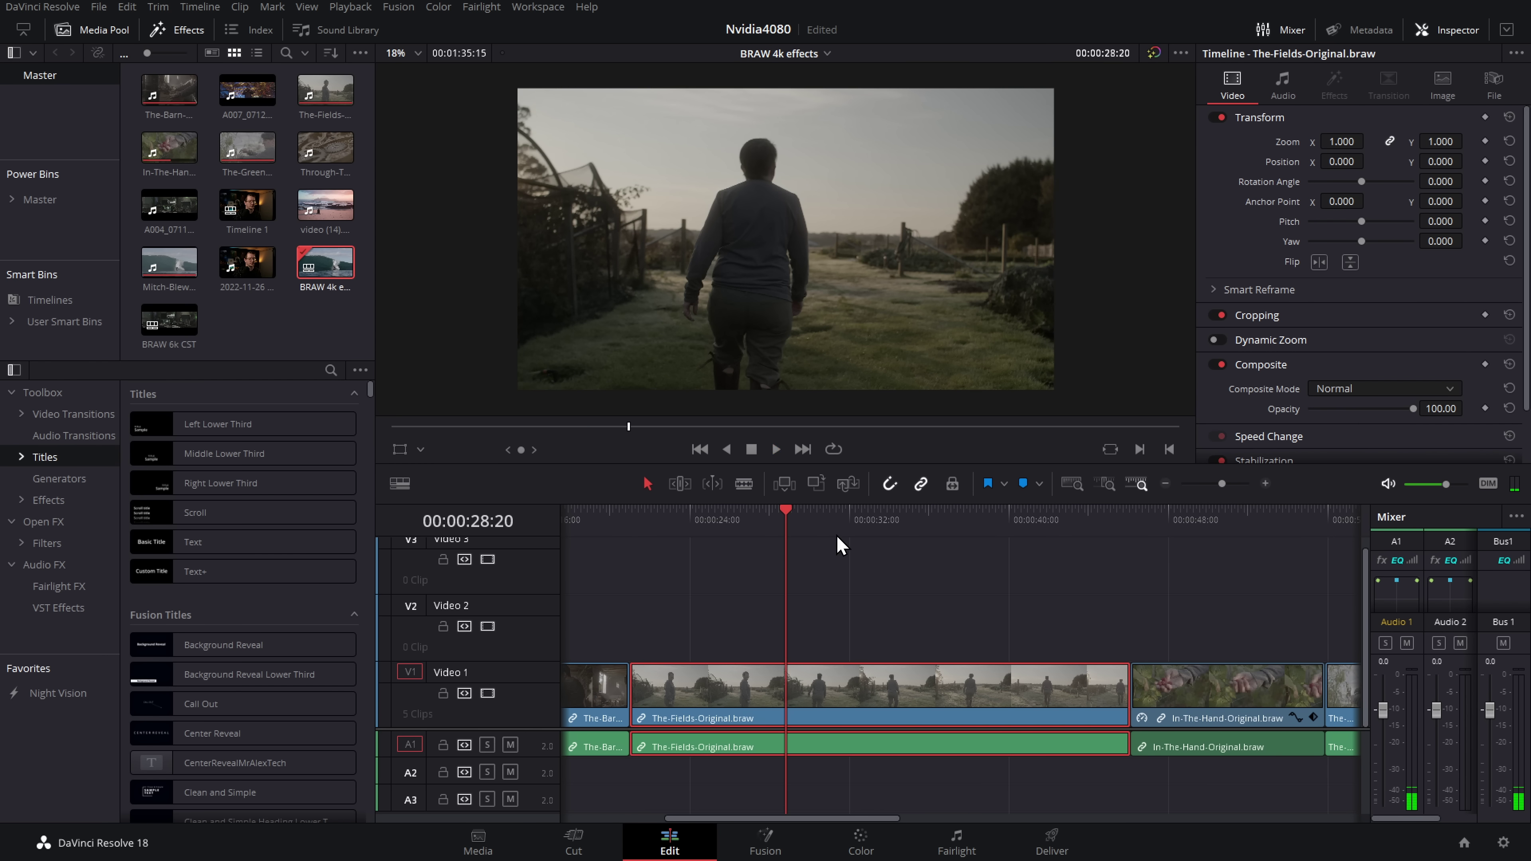
# Step: Check the proxy resolution and position the playhead at about 32 seconds
pyautogui.press('space')
pyautogui.click(350, 7)
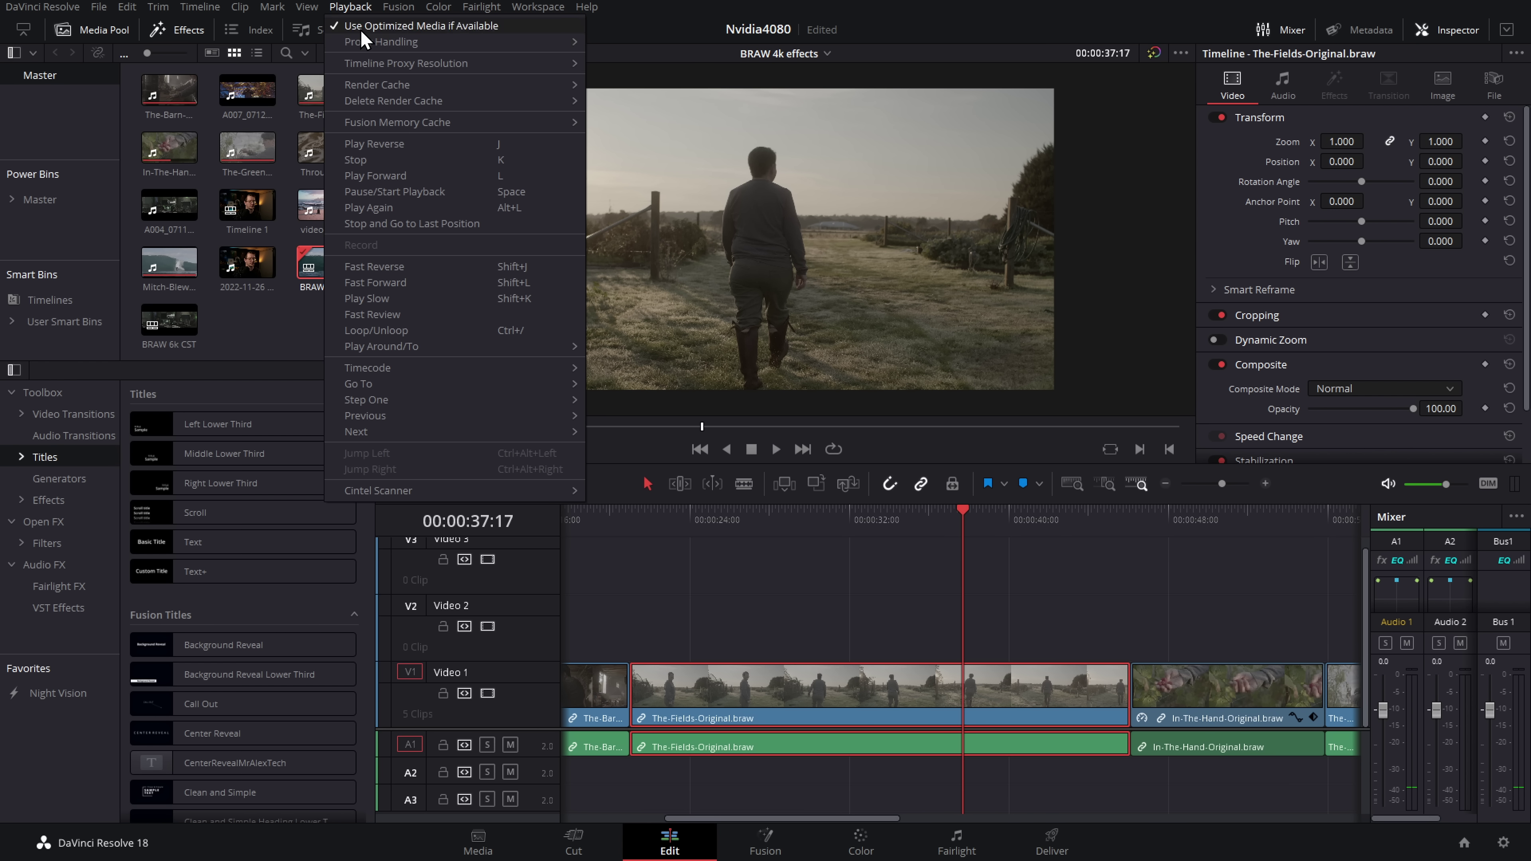
pyautogui.moveTo(391, 64)
pyautogui.click(643, 66)
pyautogui.click(776, 450)
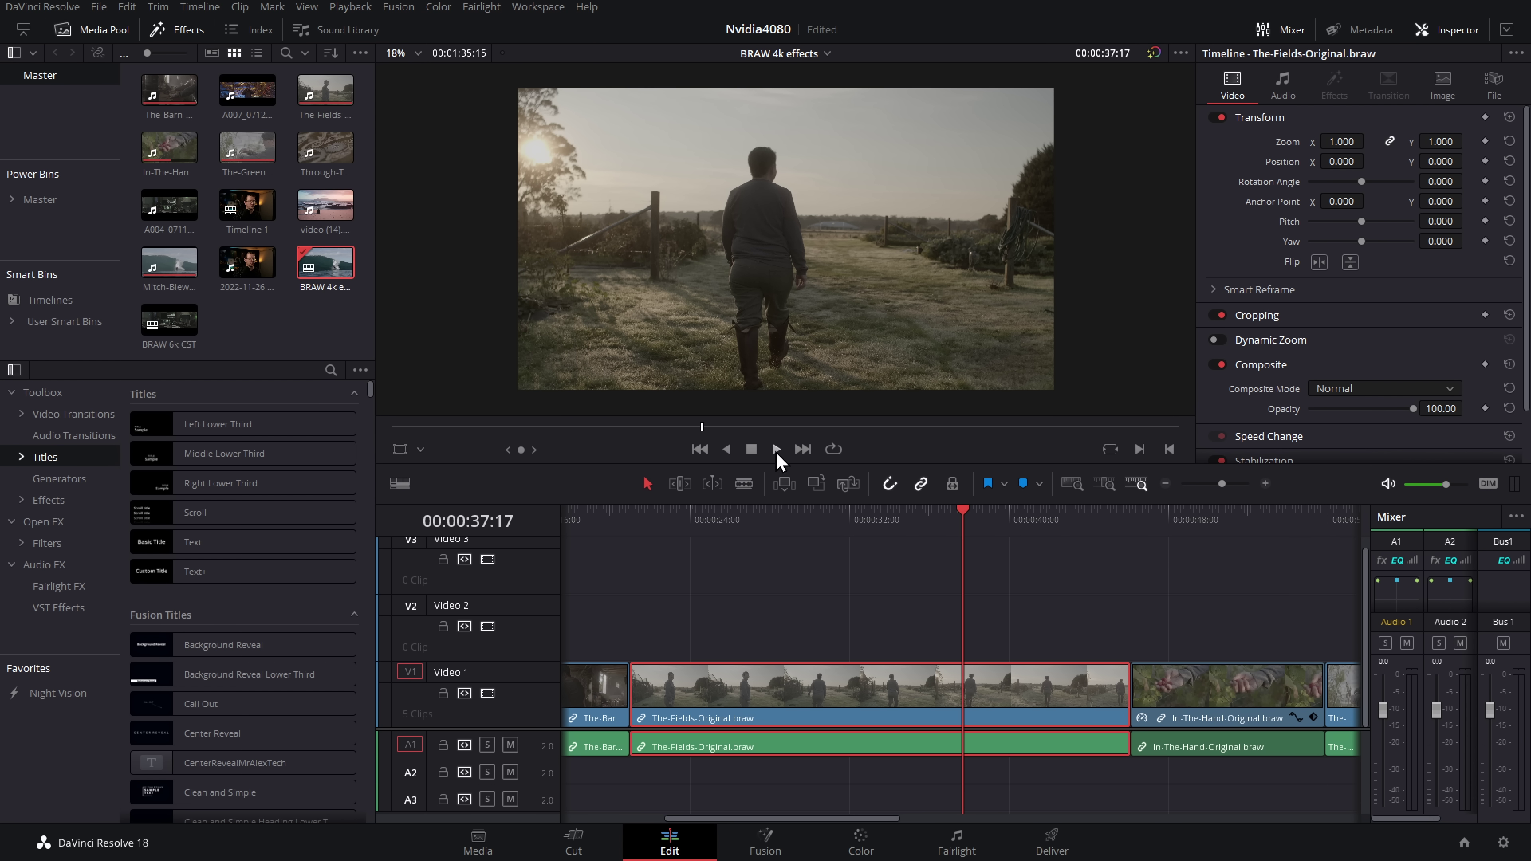
pyautogui.click(730, 518)
pyautogui.click(866, 520)
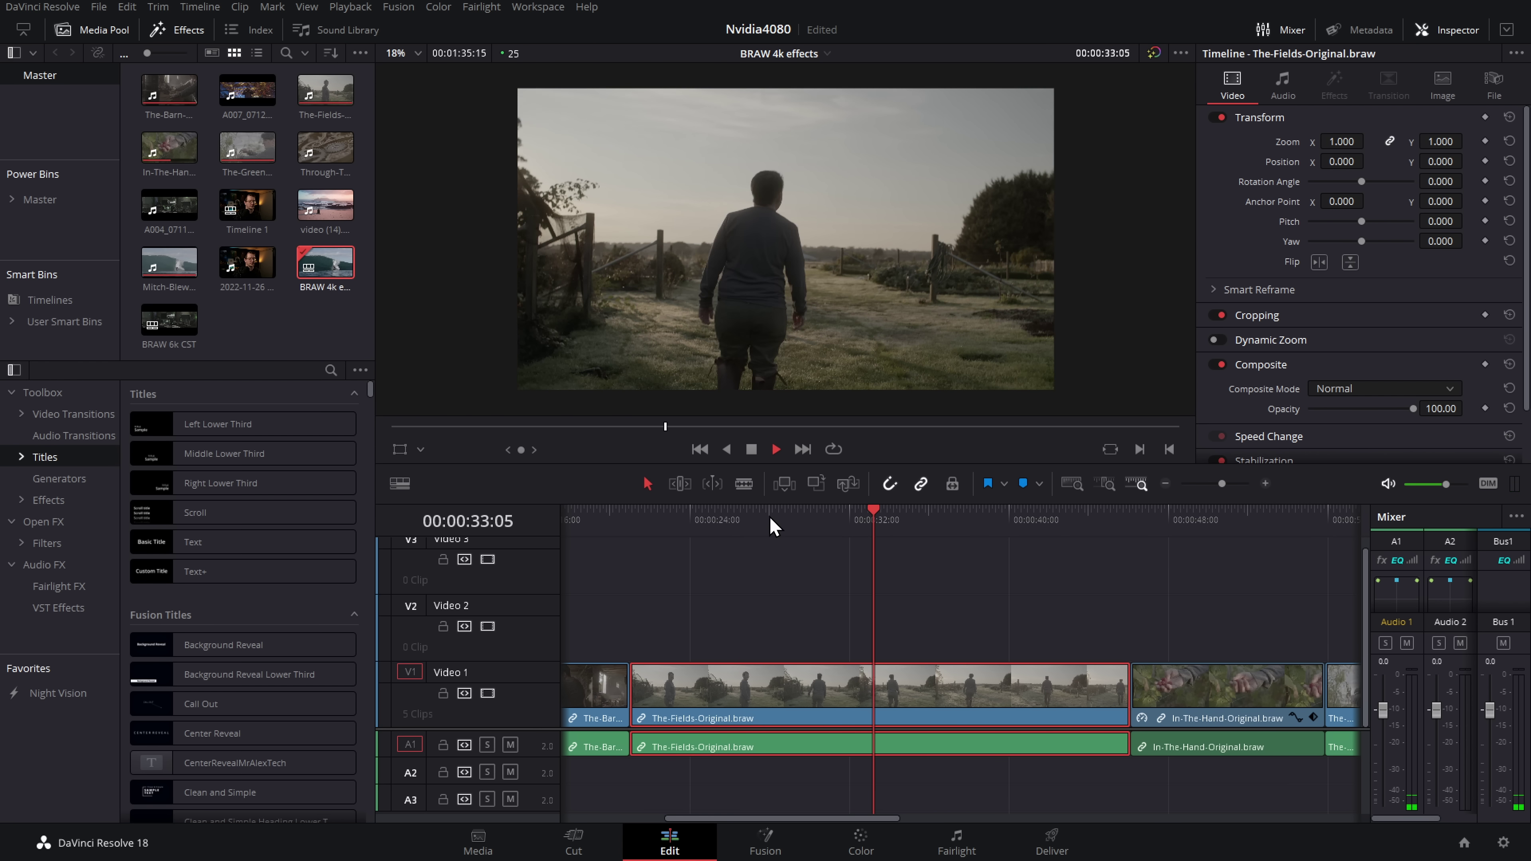
# Step: Blade The Fields clip at two points, ripple-delete one piece, and replay the edit
pyautogui.hotkey('ctrl', 'b')
pyautogui.hotkey('ctrl', 'b')
pyautogui.click(985, 520)
pyautogui.hotkey('ctrl', 'b')
pyautogui.click(837, 693)
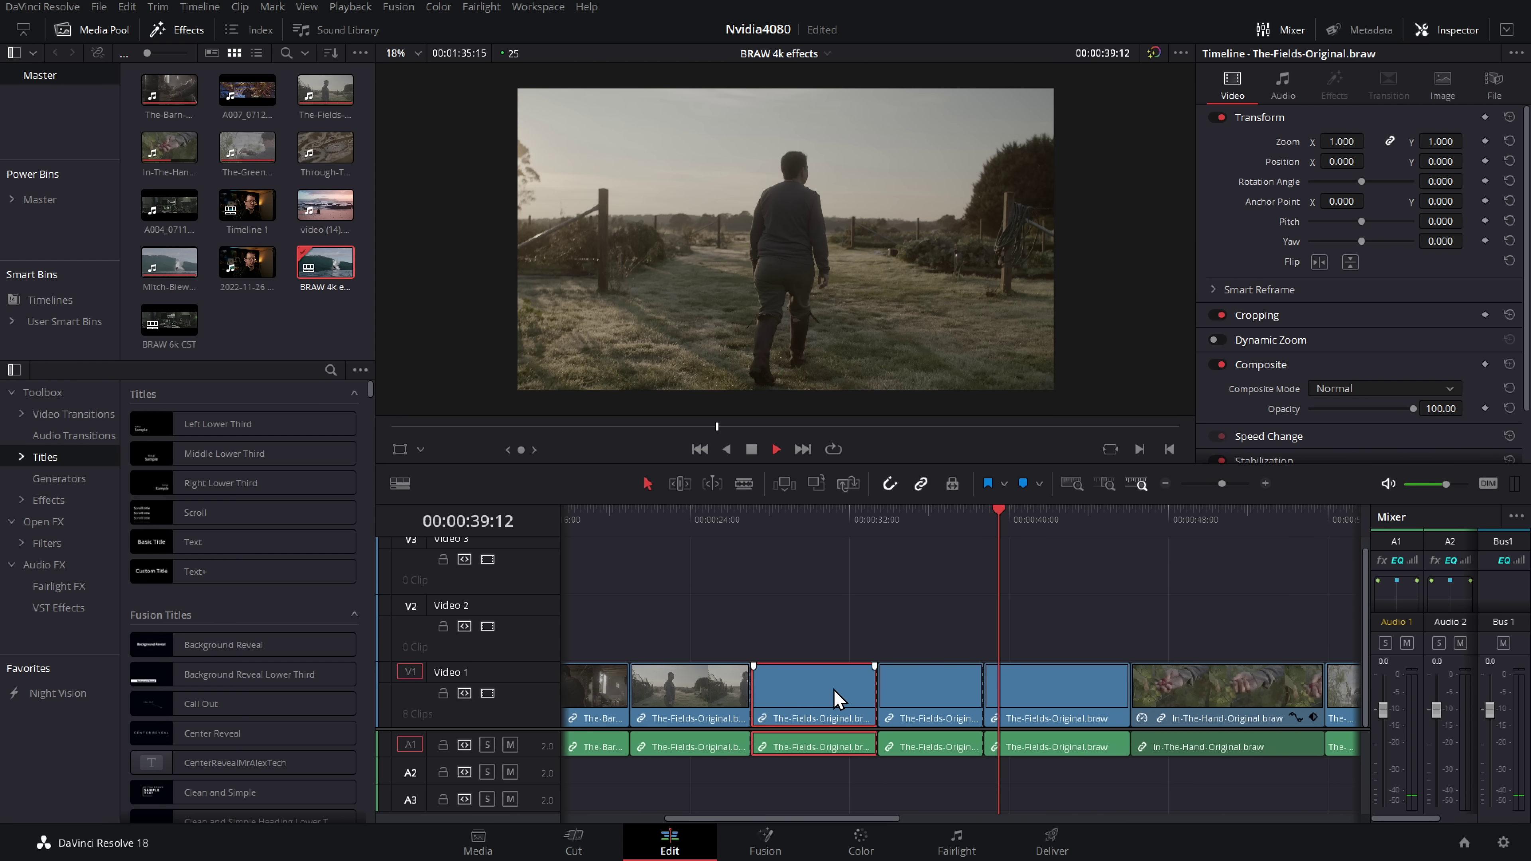
pyautogui.press('Delete')
pyautogui.click(740, 521)
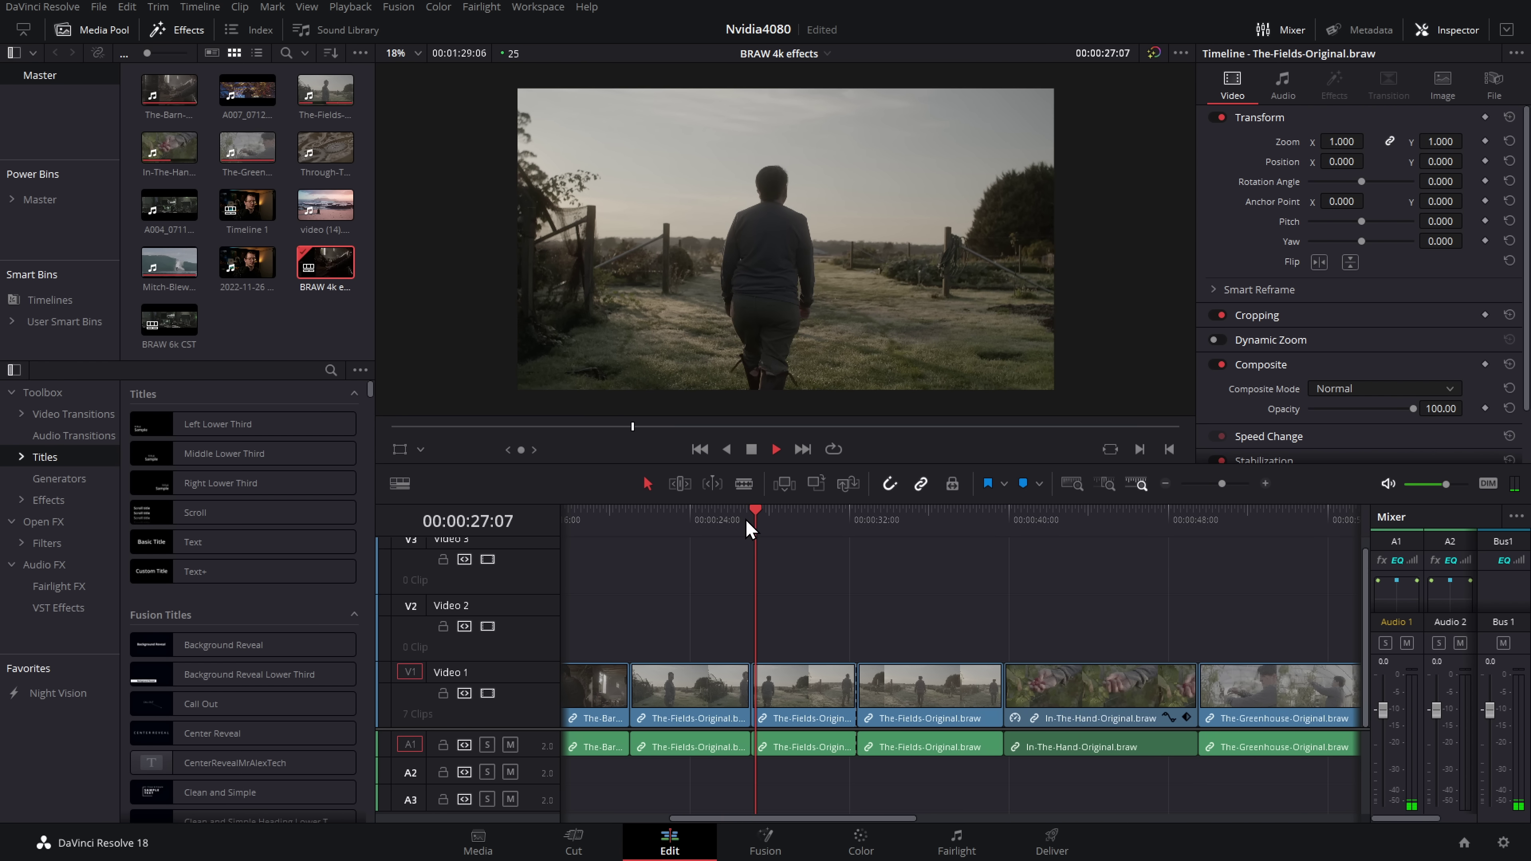
pyautogui.click(853, 518)
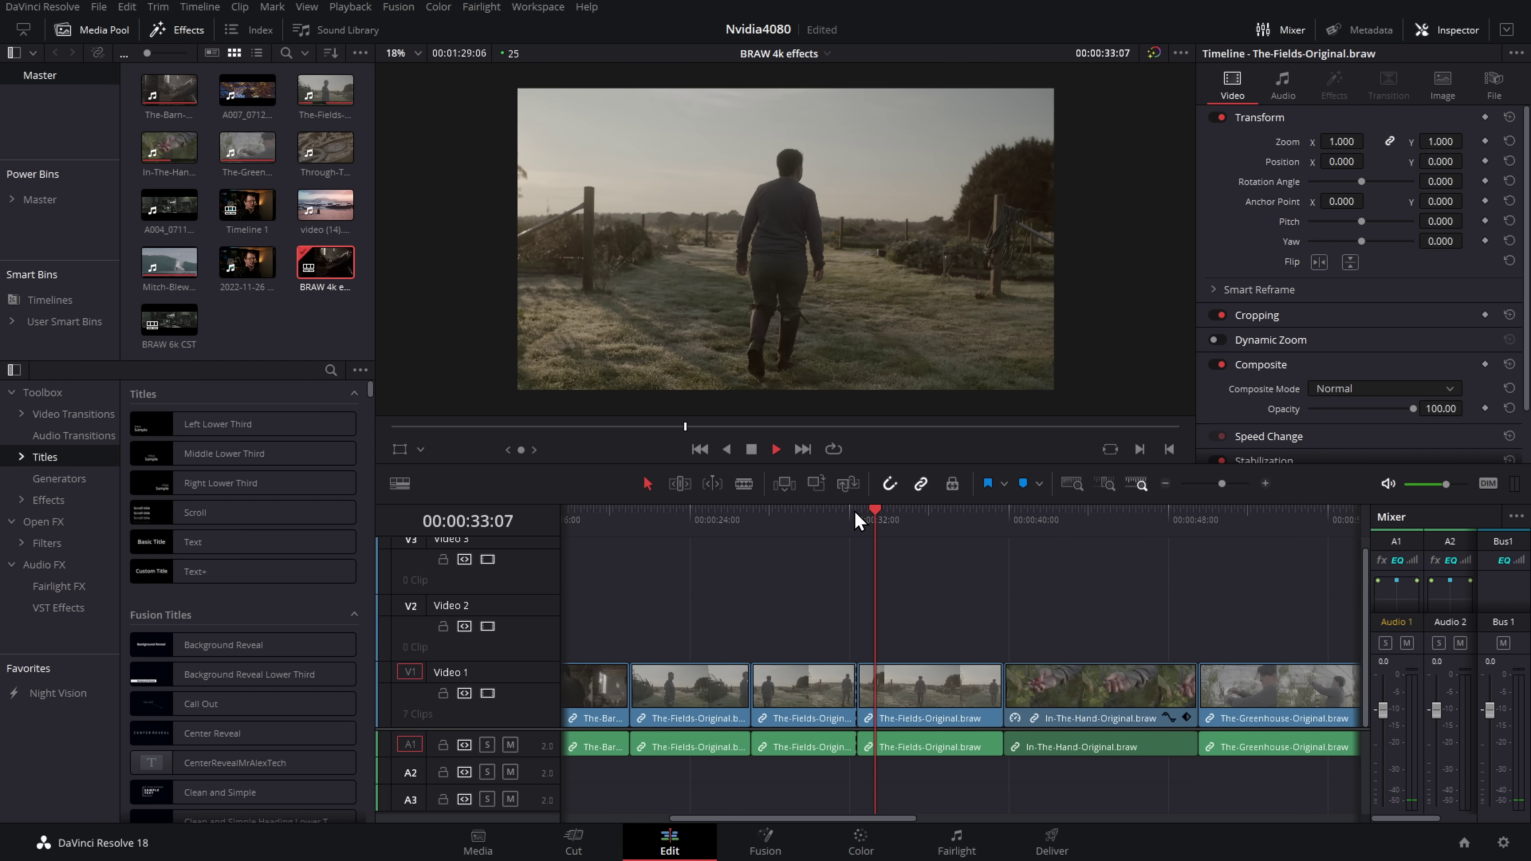
pyautogui.press('space')
# Step: Expand the In-The-Hand clip's Speed Change and Retime and Scaling settings, then play it
pyautogui.click(1002, 521)
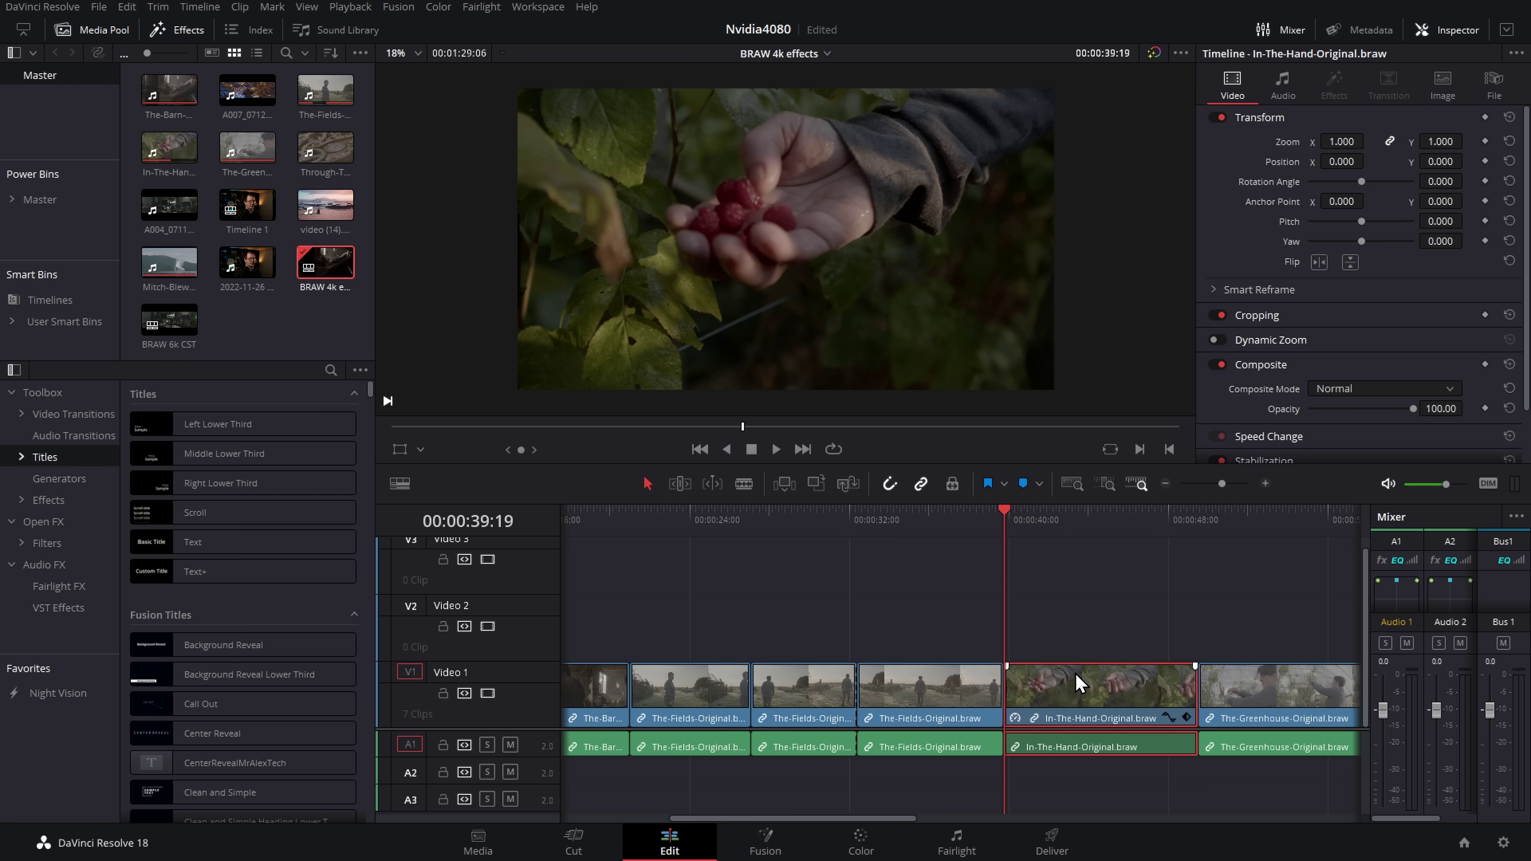
pyautogui.scroll(-2, 1349, 348)
pyautogui.click(1402, 378)
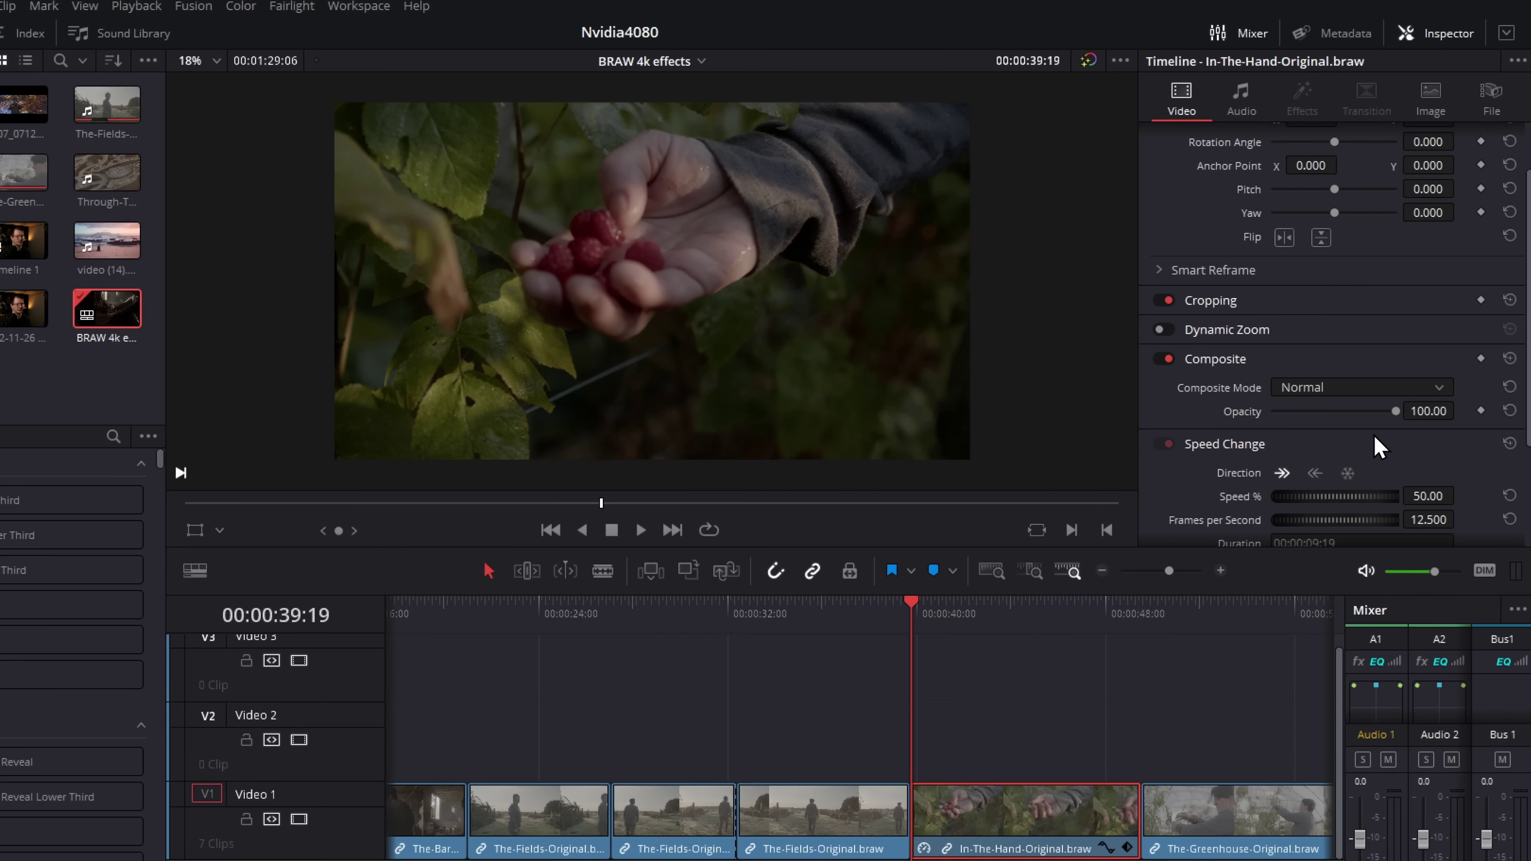
pyautogui.scroll(-2, 1379, 446)
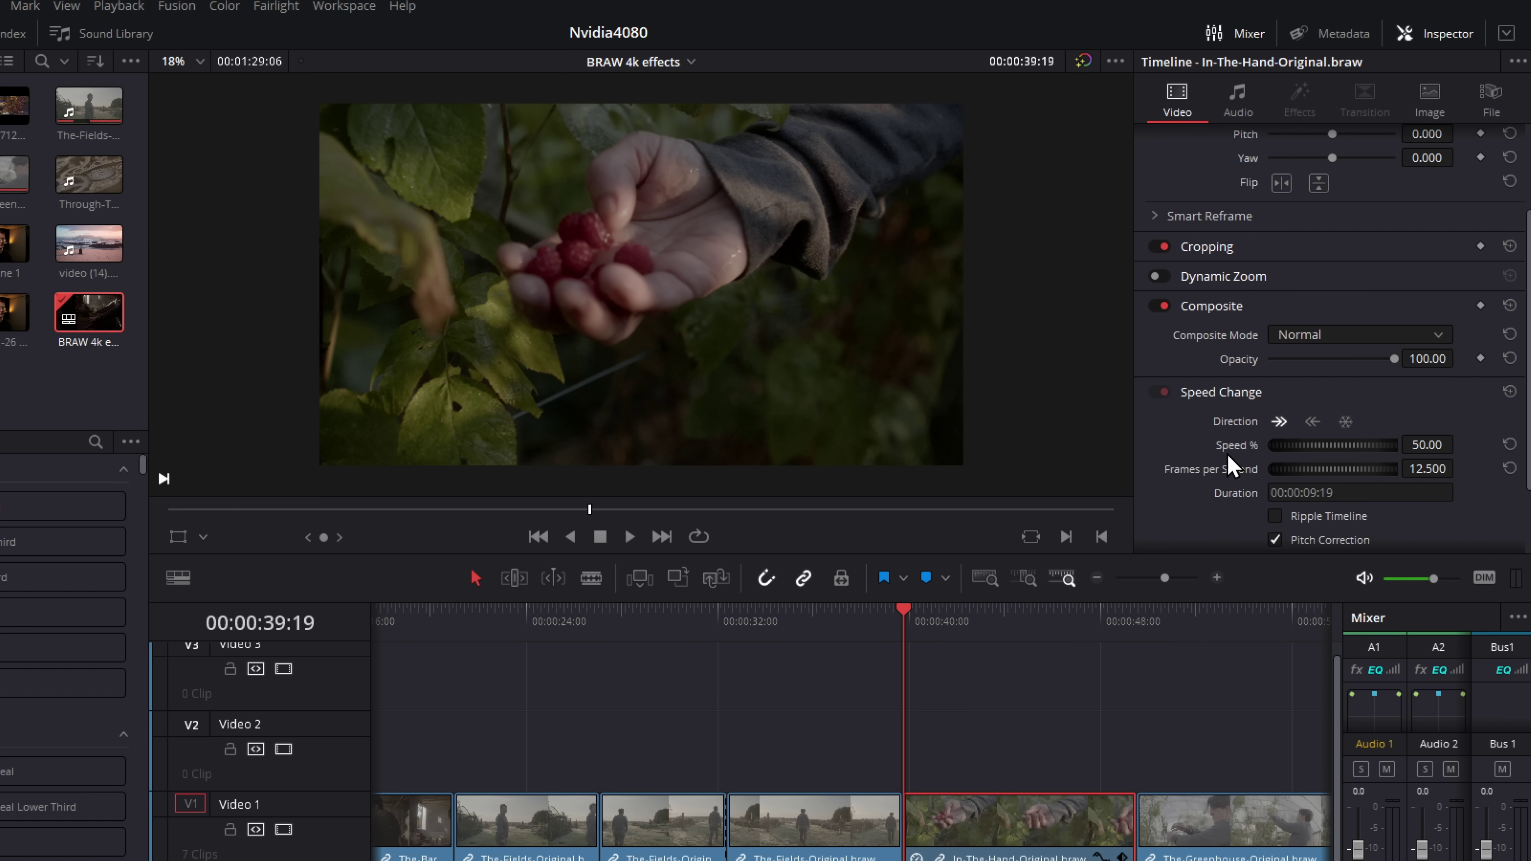
pyautogui.scroll(-3, 1427, 444)
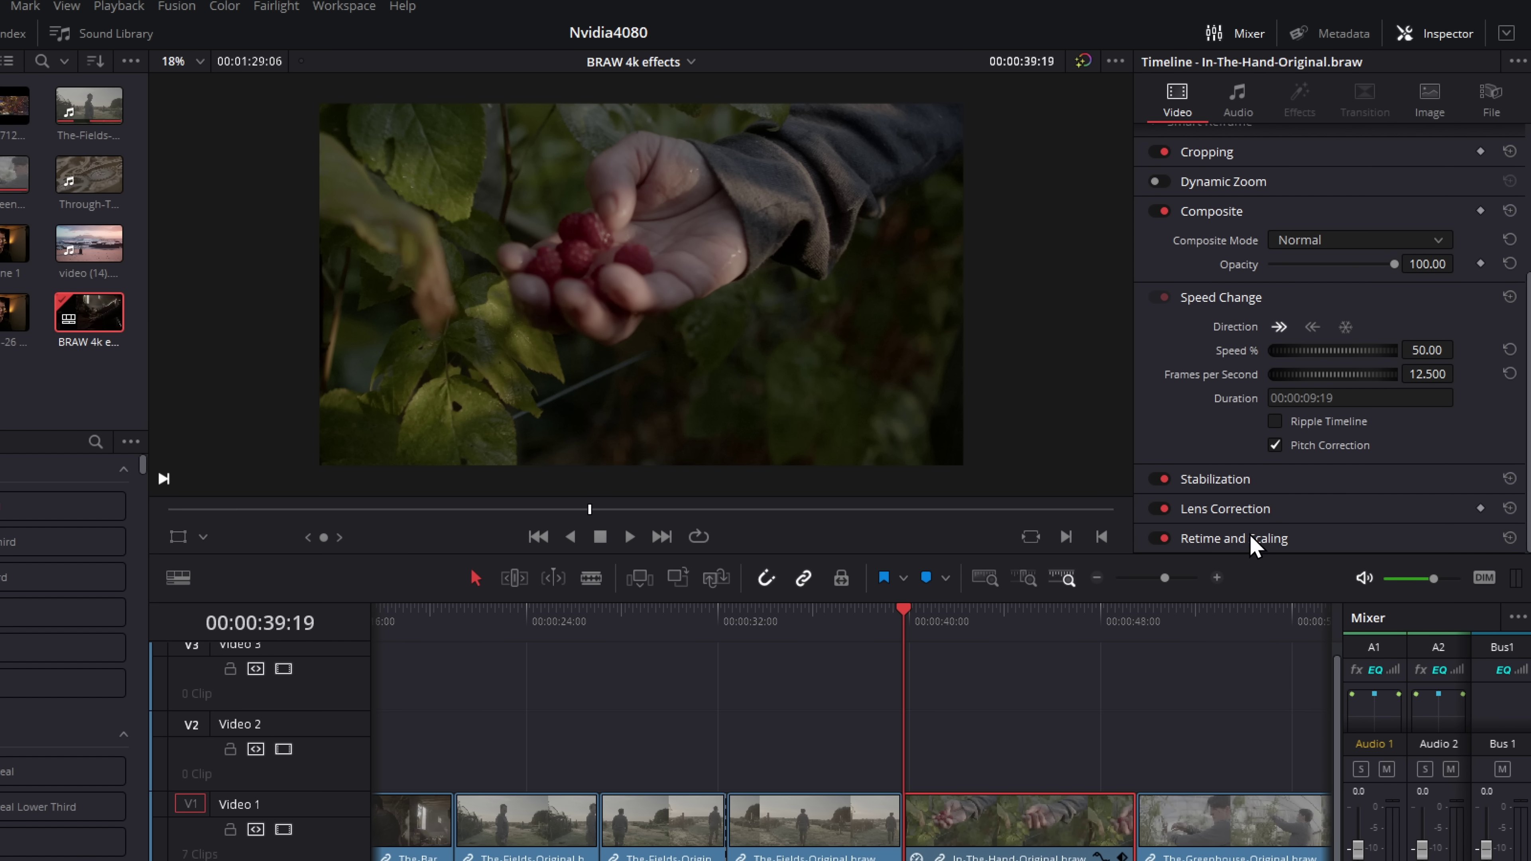
pyautogui.click(1234, 539)
pyautogui.scroll(-3, 1315, 490)
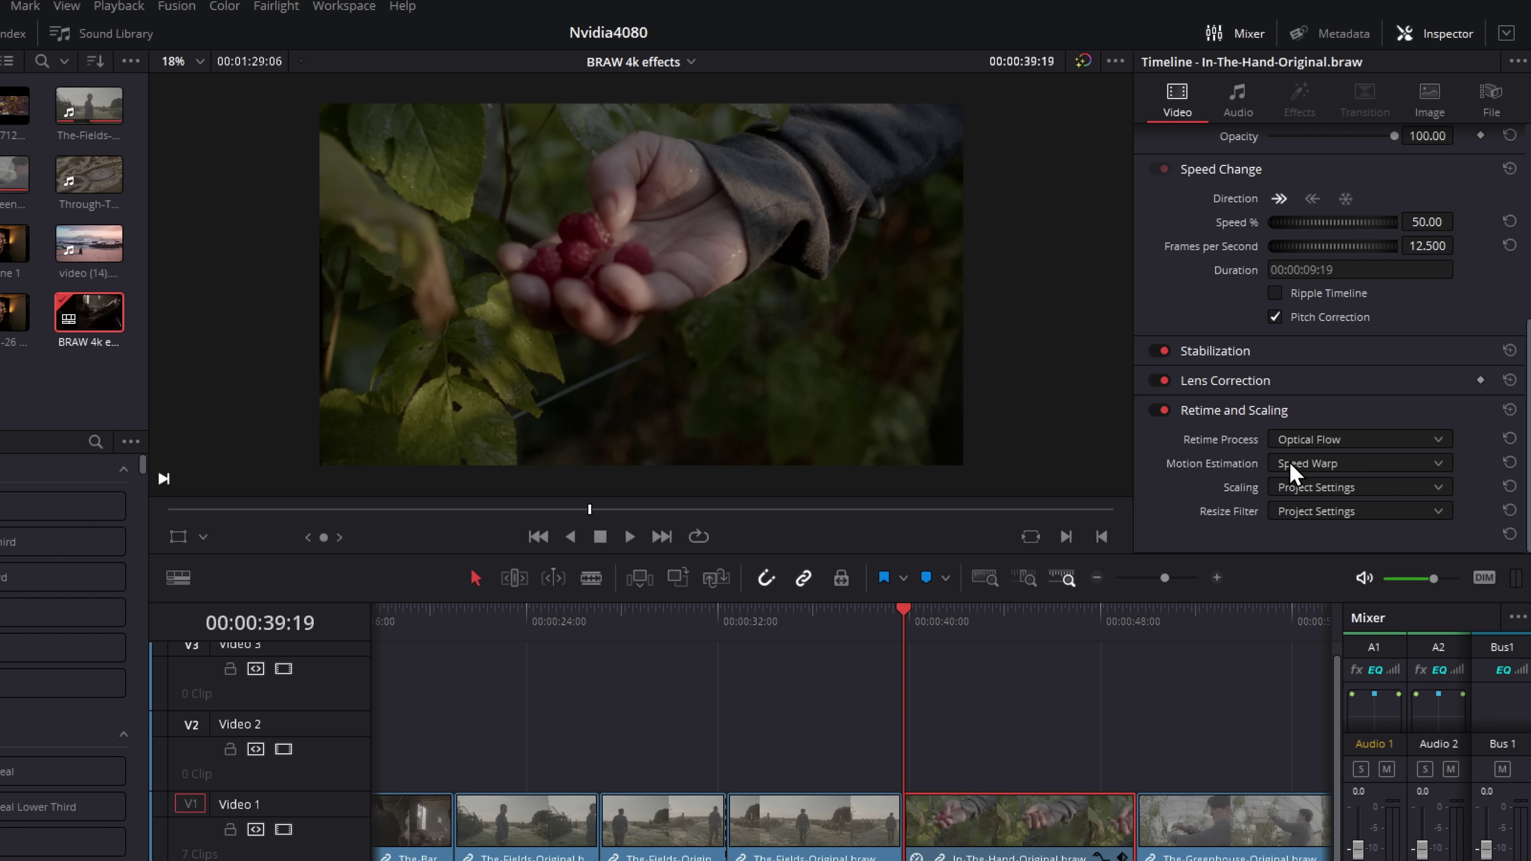
pyautogui.hscroll(5, 1164, 652)
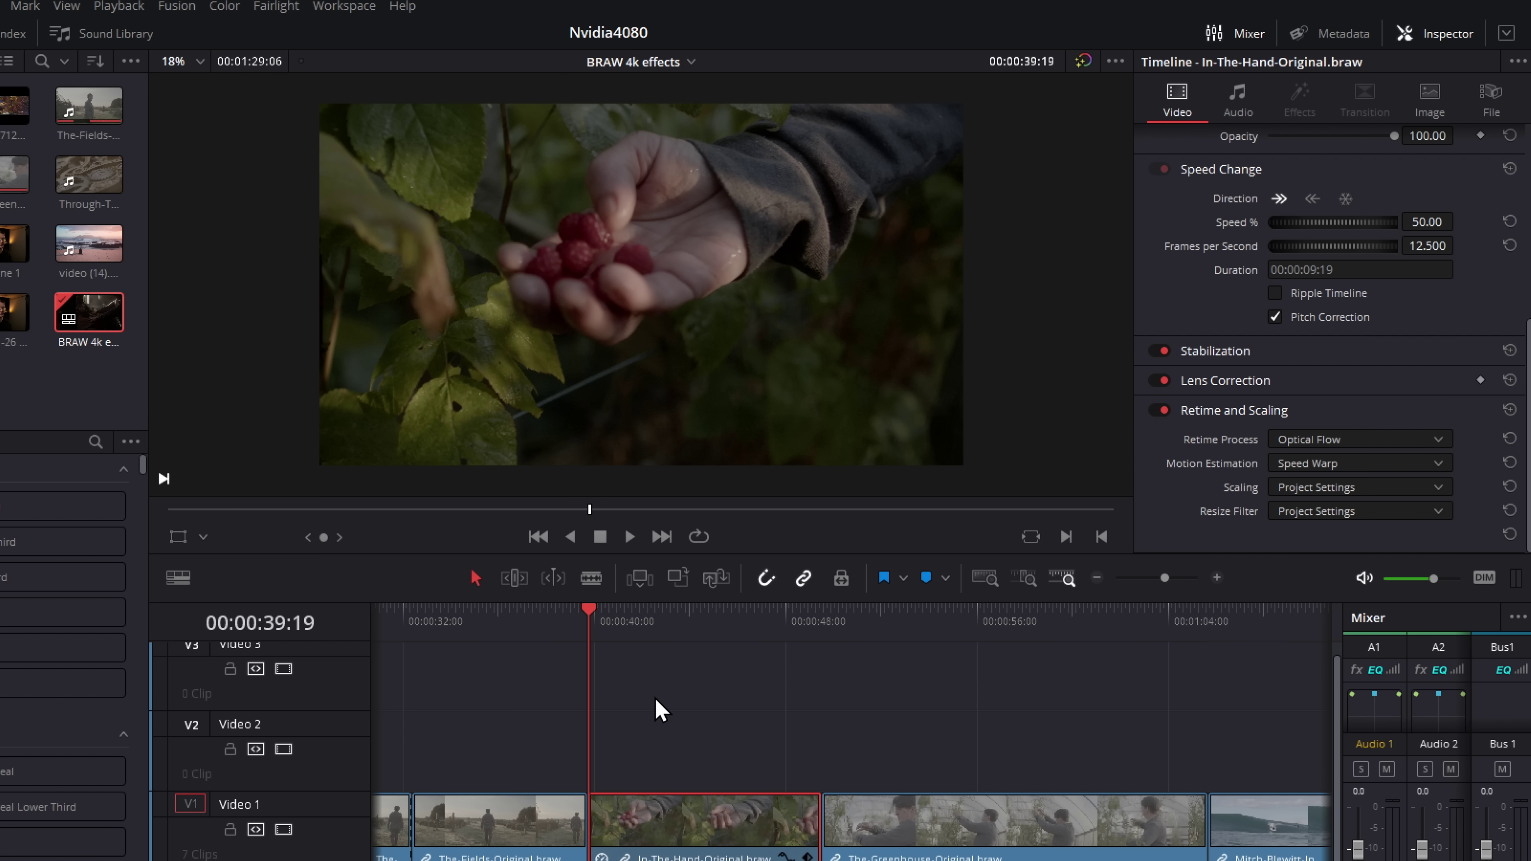
pyautogui.press('space')
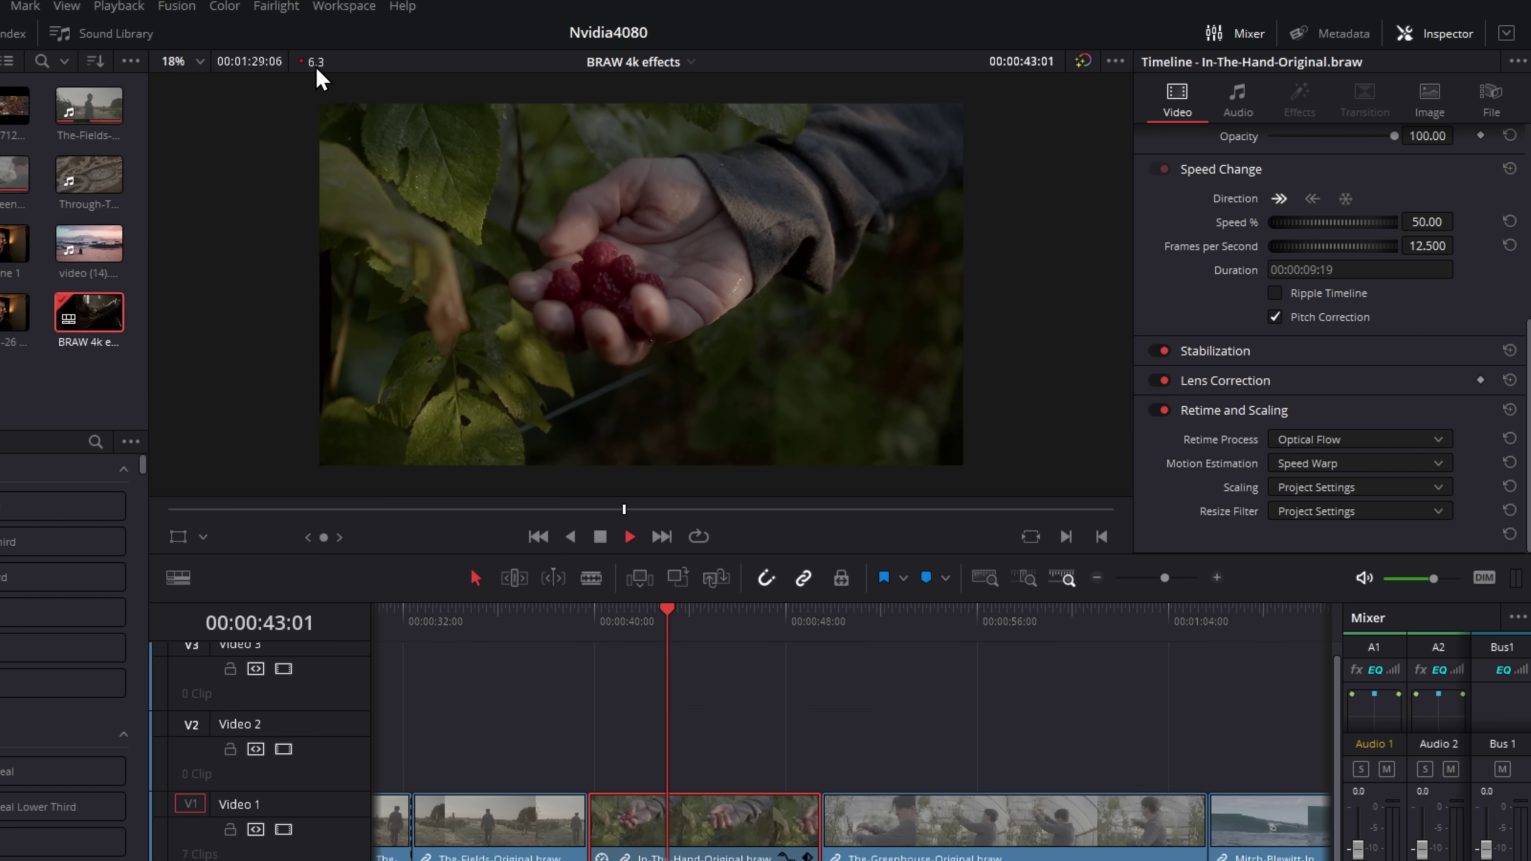
pyautogui.press('space')
# Step: Play clip 05, In-The-Hand, from its start on the Color page
pyautogui.hotkey('shift', '6')
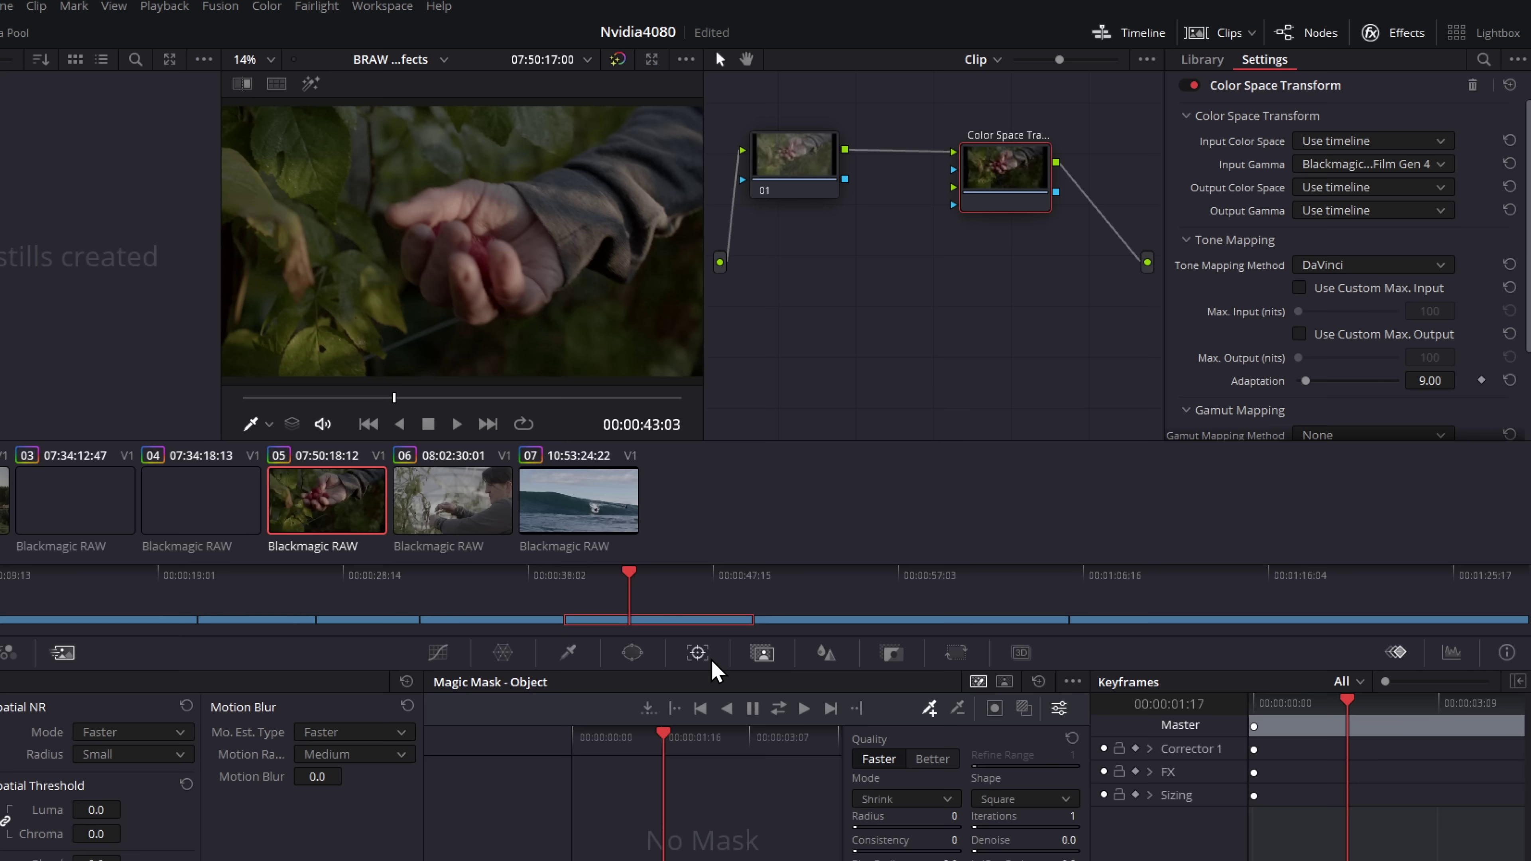
pyautogui.click(424, 345)
pyautogui.press('space')
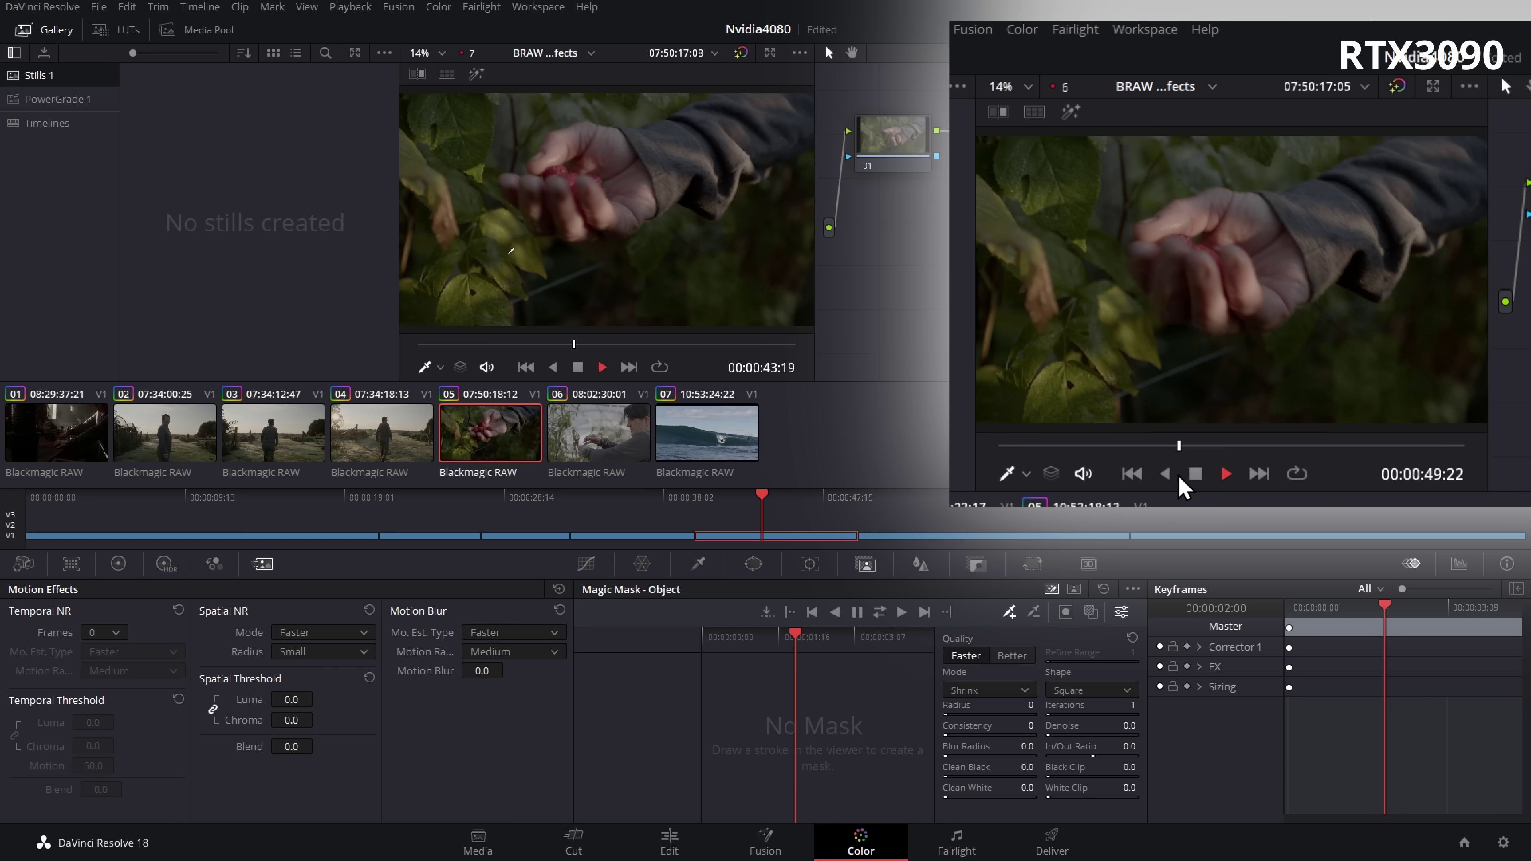
pyautogui.click(598, 358)
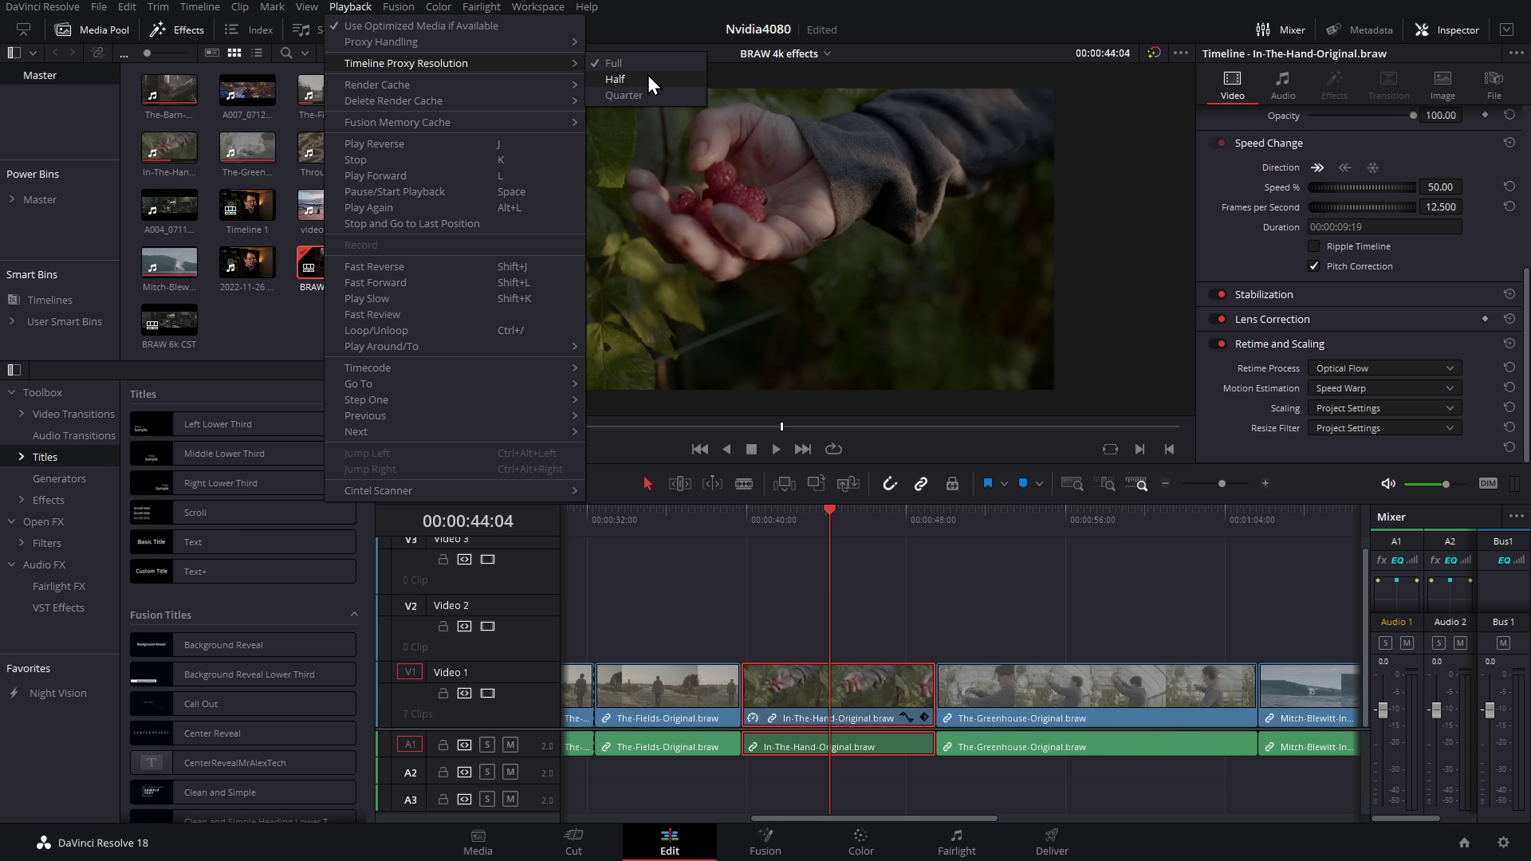
# Step: Set the timeline proxy resolution to Half and play the slowed In-The-Hand clip
pyautogui.click(650, 79)
pyautogui.moveTo(844, 519); pyautogui.dragTo(742, 520)
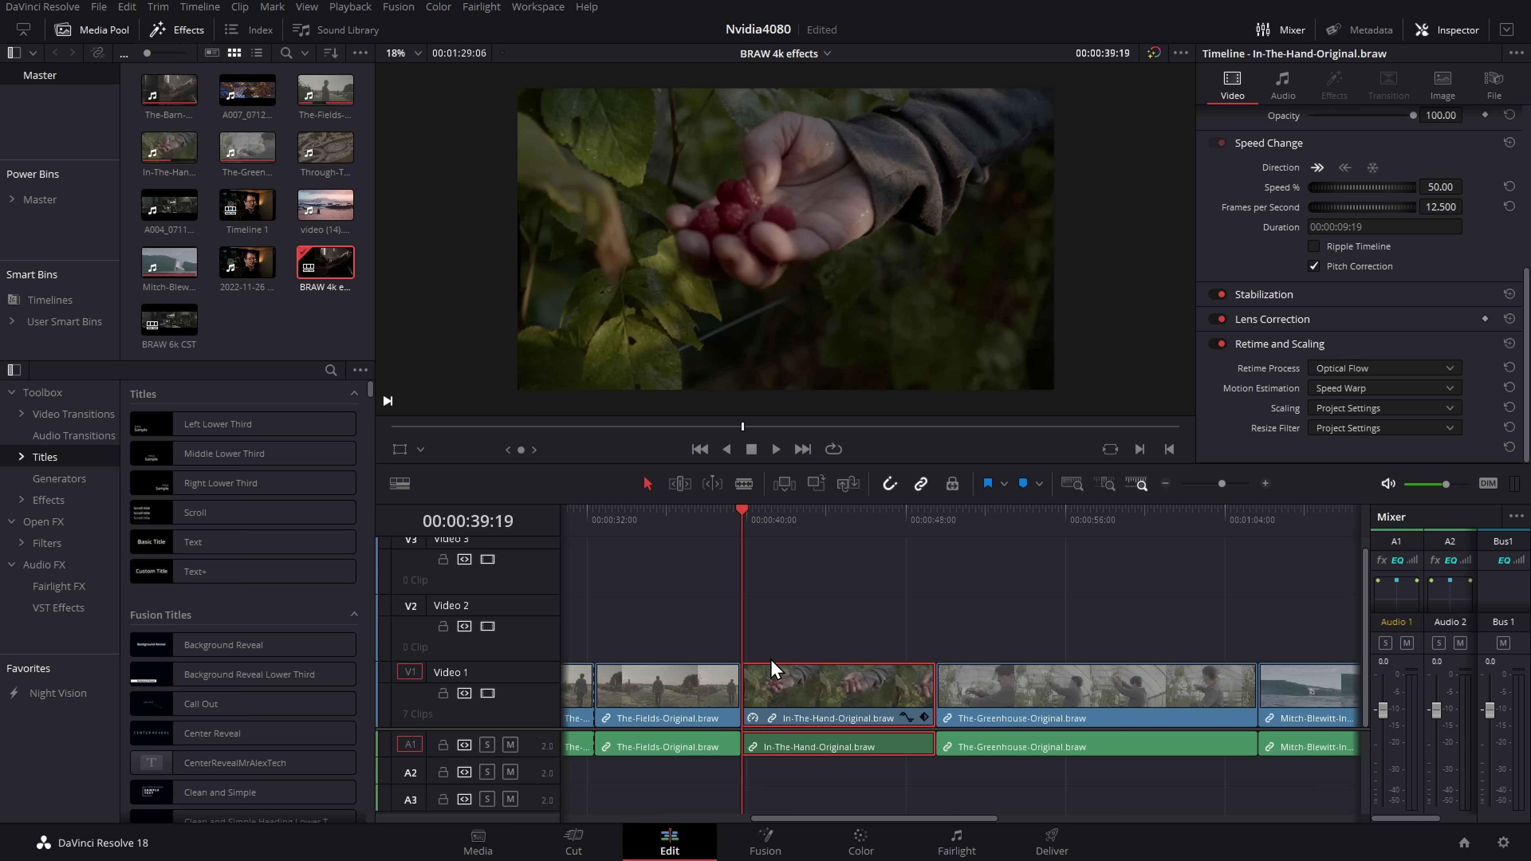
pyautogui.click(352, 7)
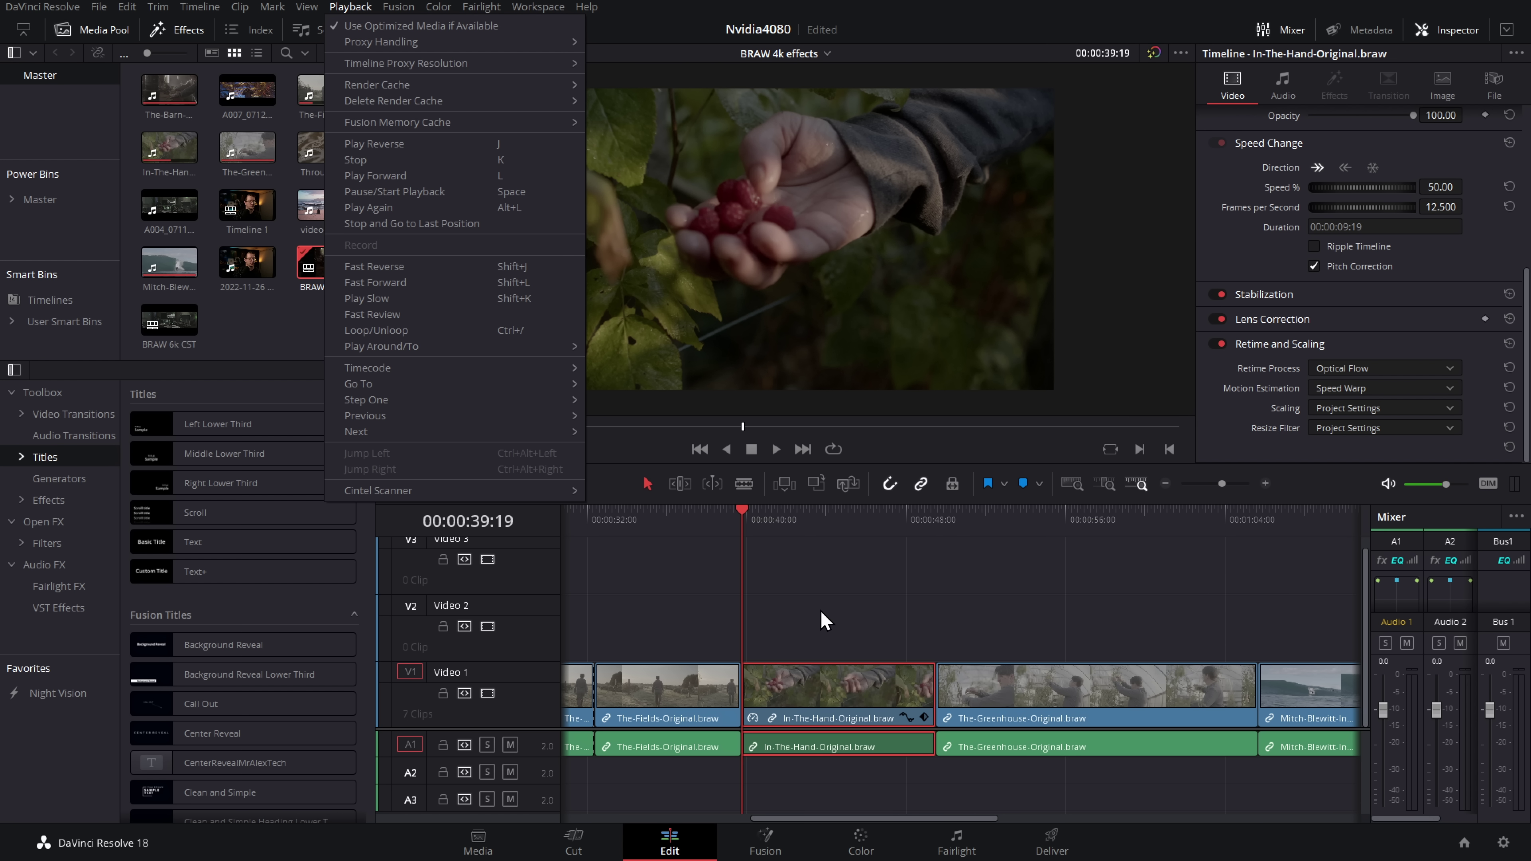
pyautogui.click(750, 531)
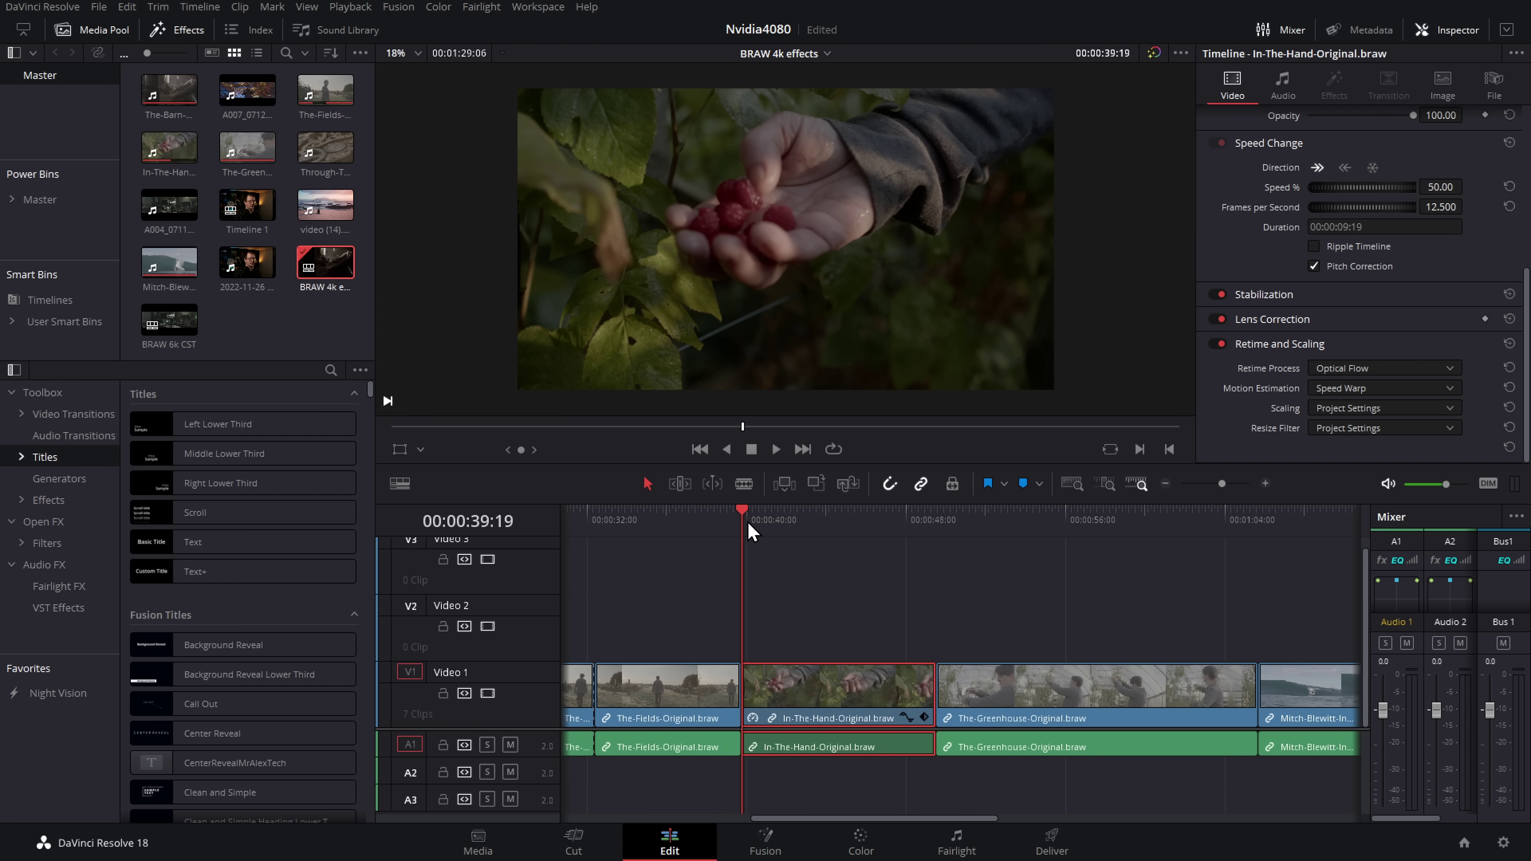
pyautogui.press('space')
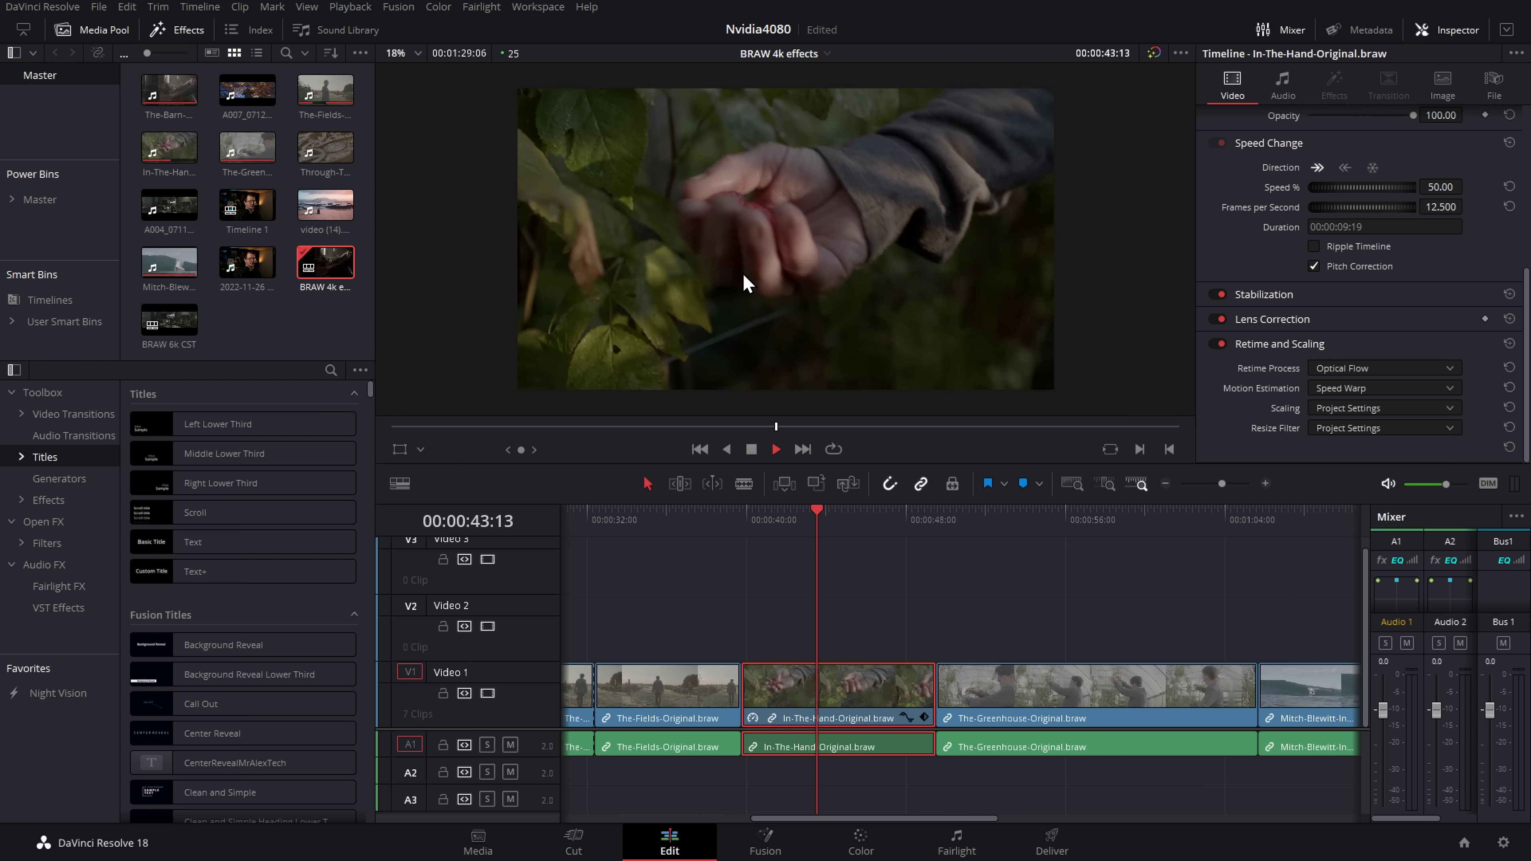
pyautogui.press('space')
# Step: Move In-The-Hand to Video 2, extend it to full slowed length, and shift it earlier
pyautogui.moveTo(846, 691); pyautogui.dragTo(844, 606)
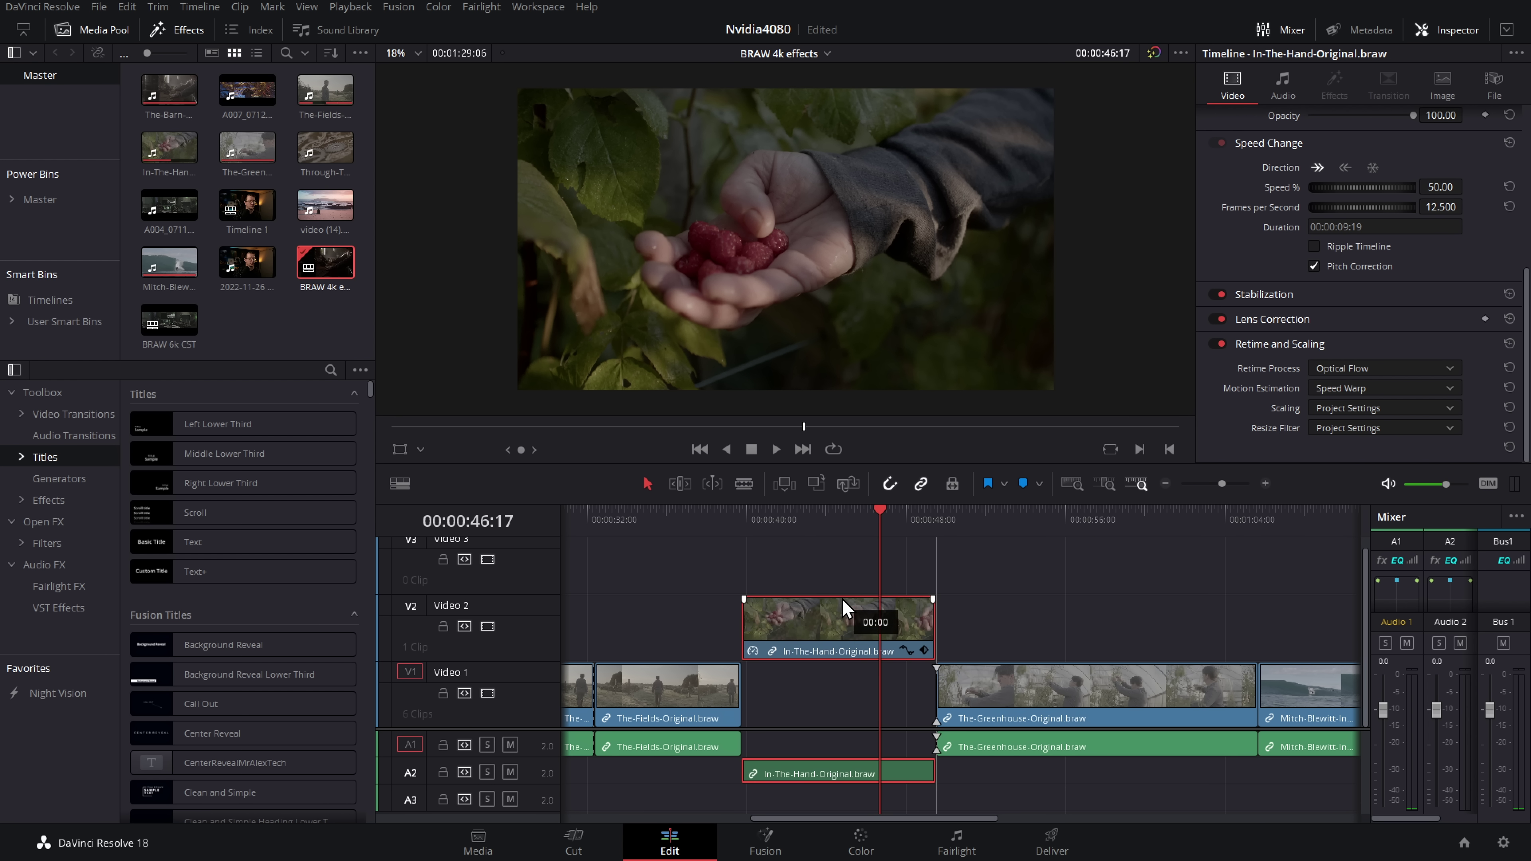
pyautogui.moveTo(928, 631); pyautogui.dragTo(1129, 630)
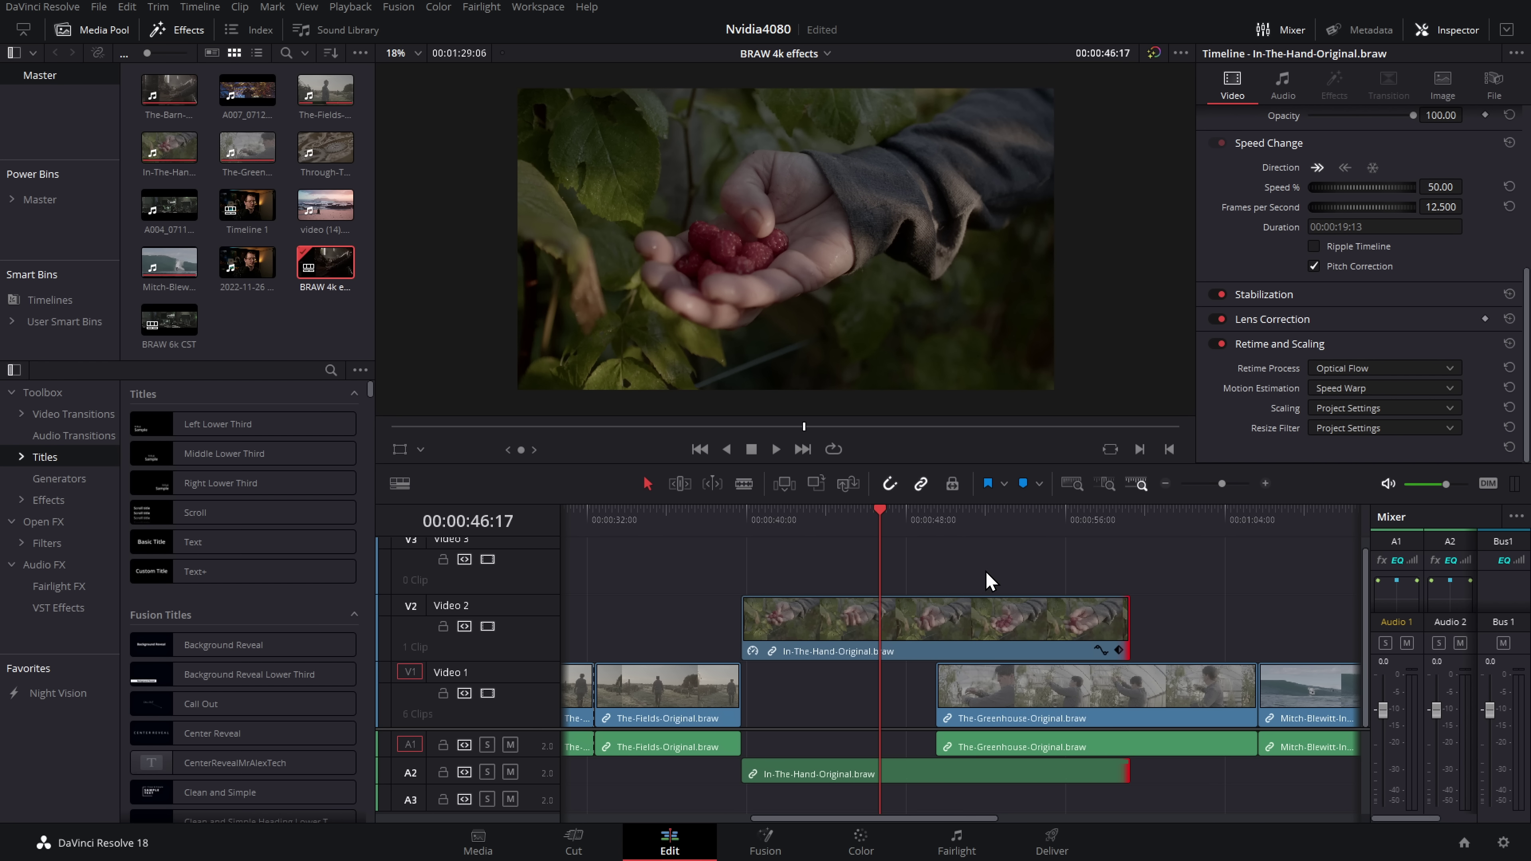
pyautogui.moveTo(932, 609); pyautogui.dragTo(866, 610)
pyautogui.click(887, 521)
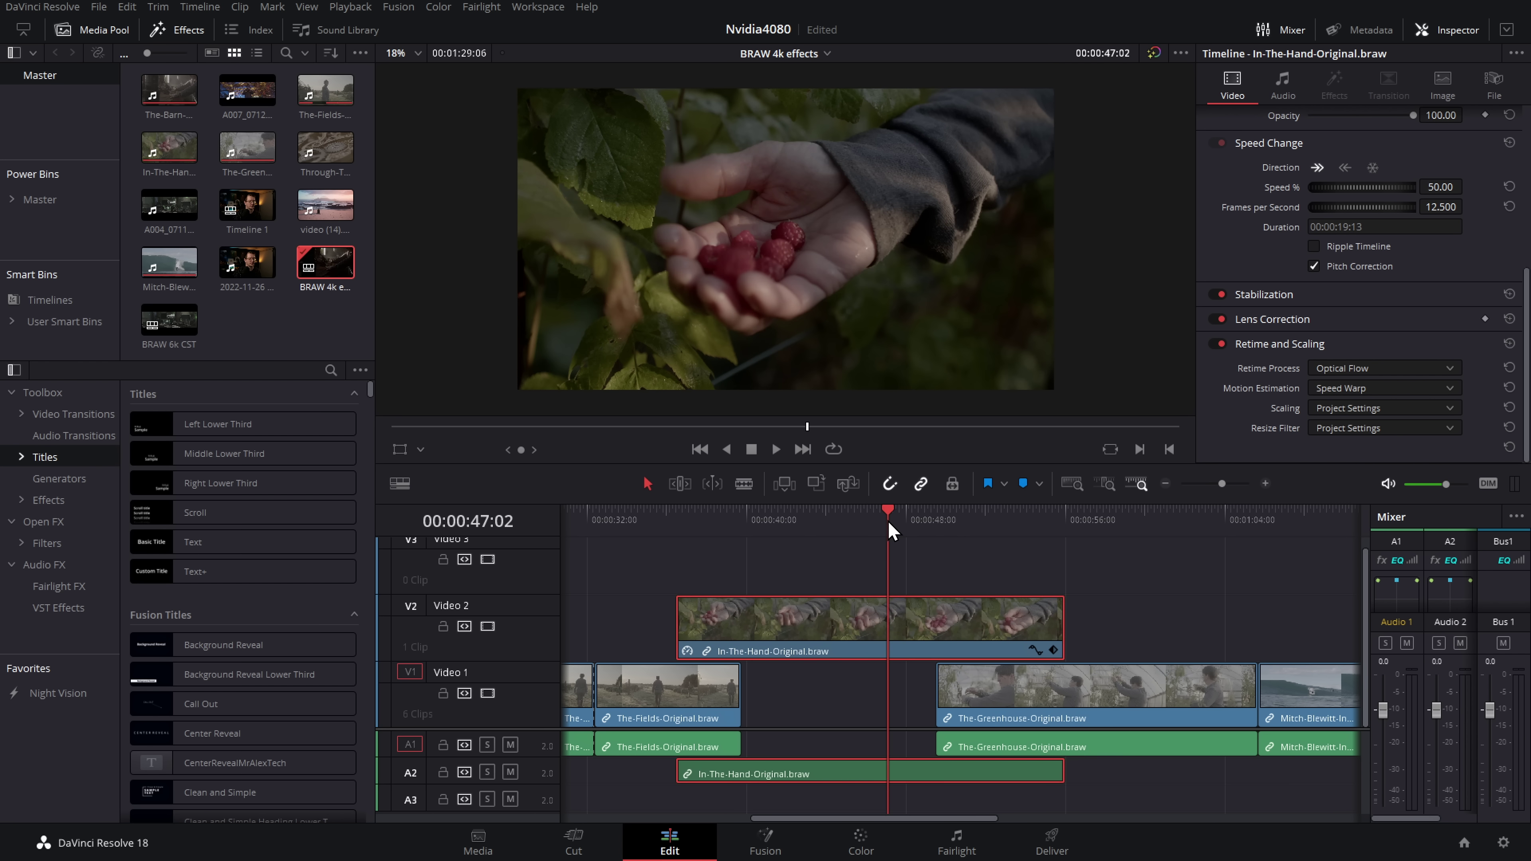
pyautogui.press('space')
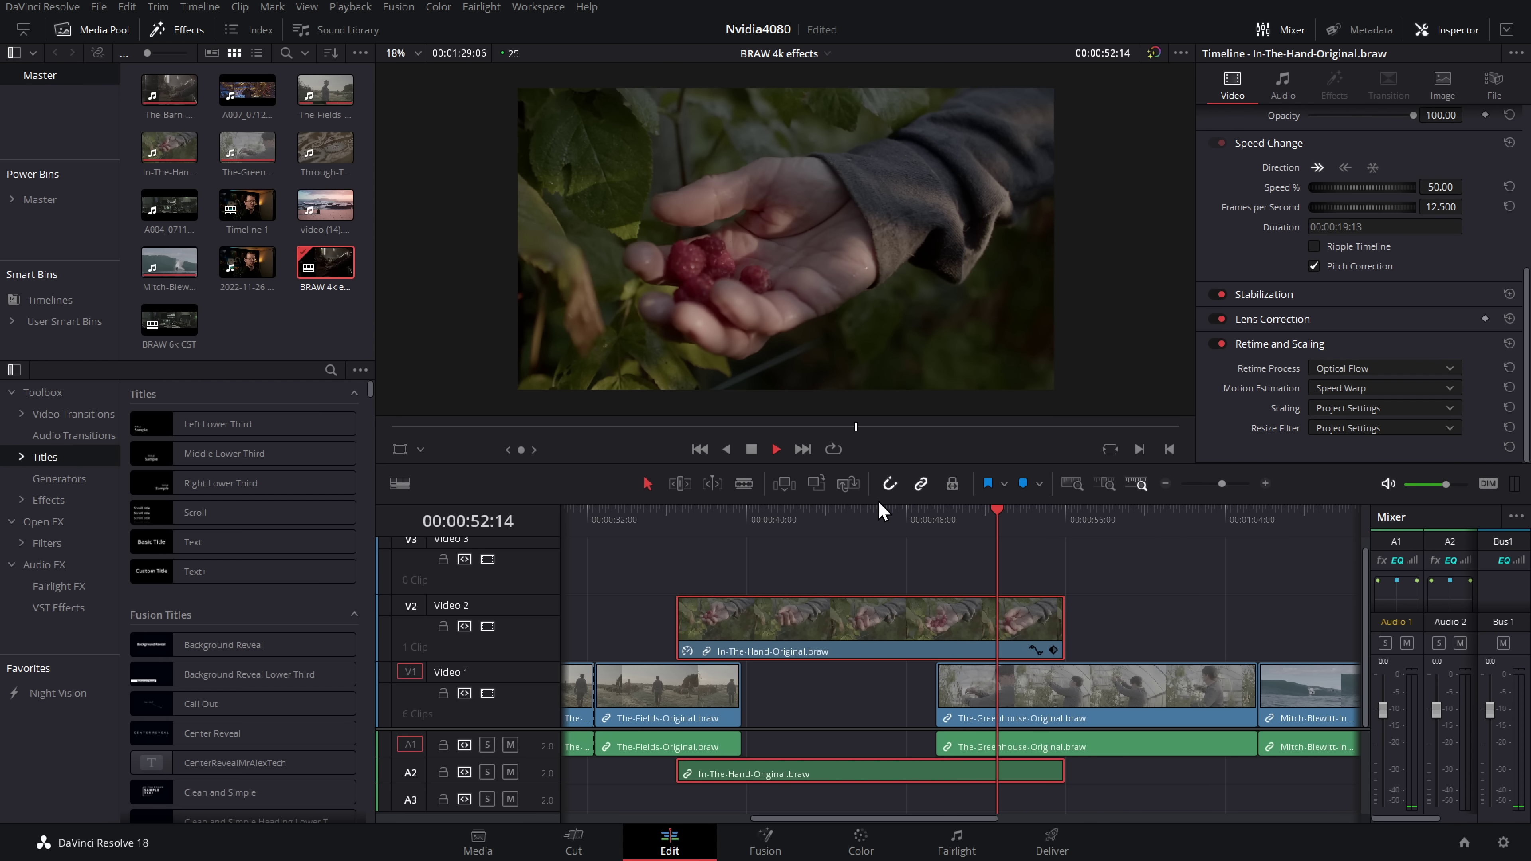
# Step: Blade the Video 2 clip, ripple-delete the excess tail, and play back the edit
pyautogui.click(788, 529)
pyautogui.hotkey('ctrl', 'b')
pyautogui.click(916, 524)
pyautogui.hotkey('ctrl', 'b')
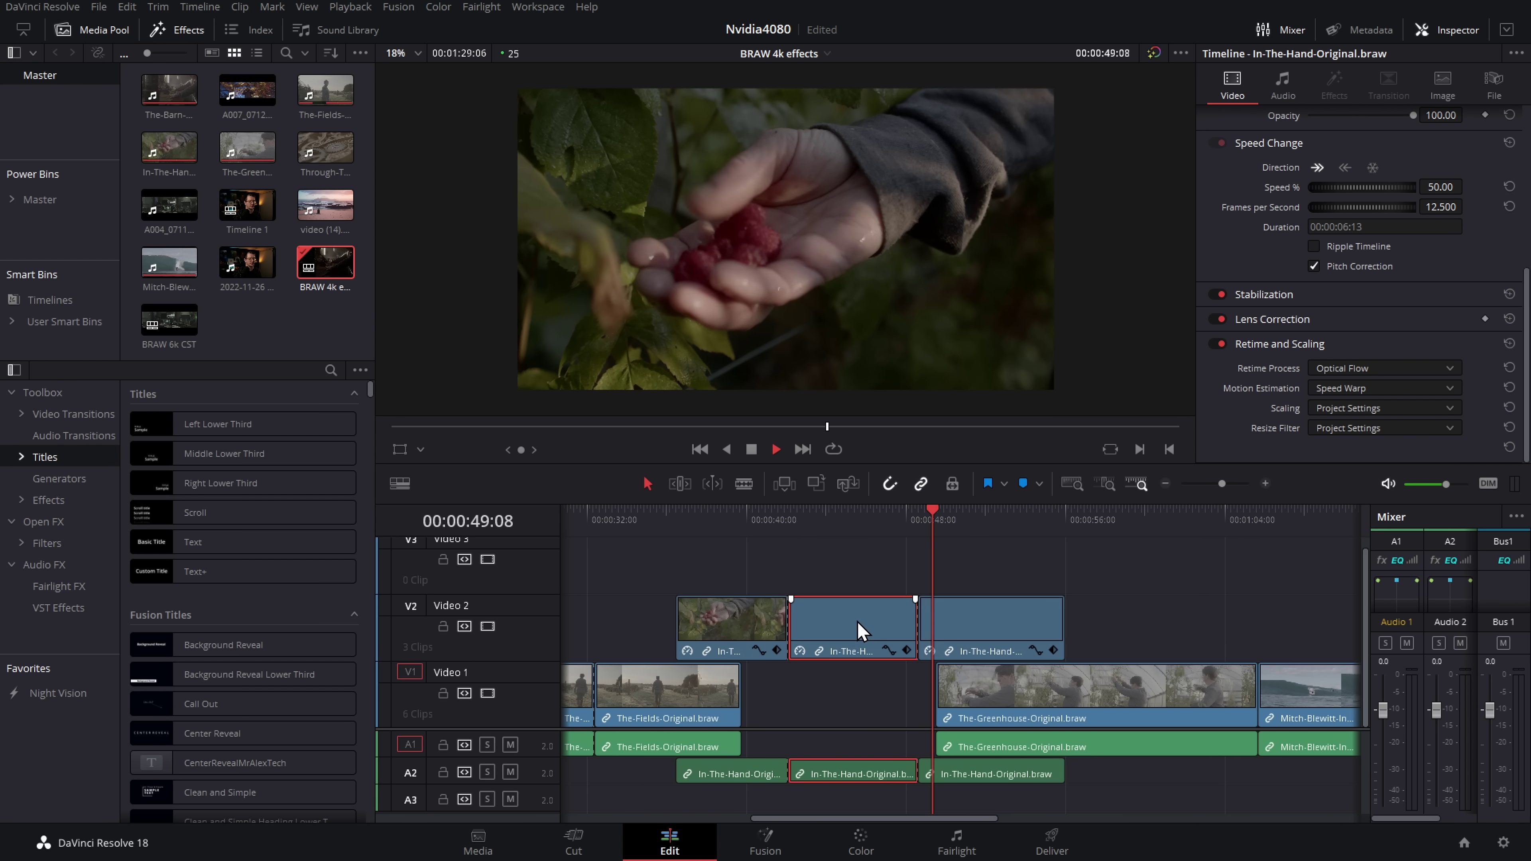
pyautogui.press('Delete')
pyautogui.press('space')
pyautogui.click(808, 525)
pyautogui.click(771, 518)
pyautogui.press('space')
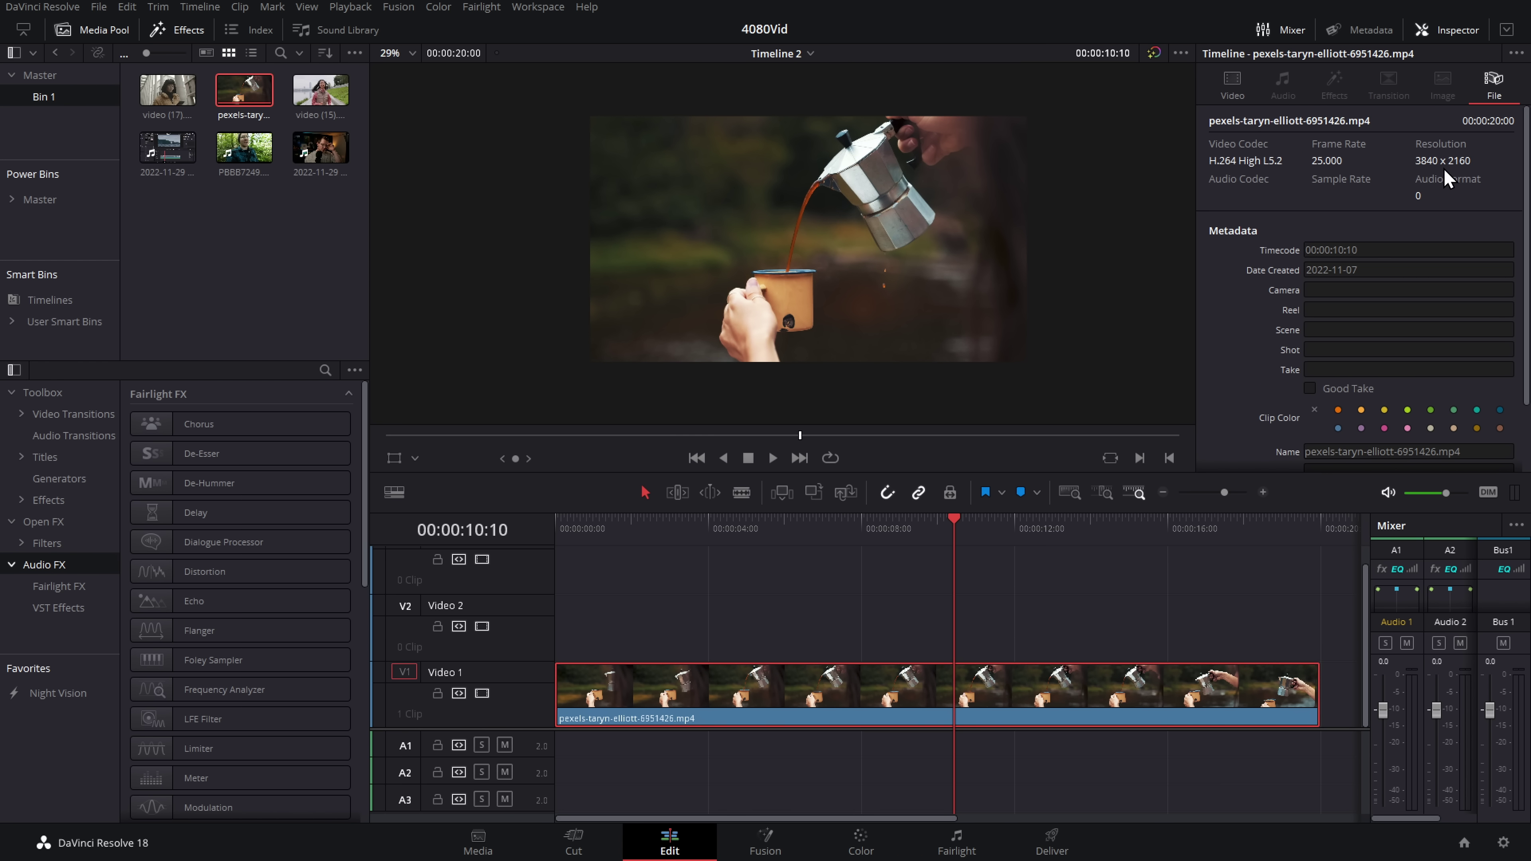
# Step: Set the coffee clip to 20% speed with Optical Flow retiming and Speed Warp estimation
pyautogui.click(1229, 88)
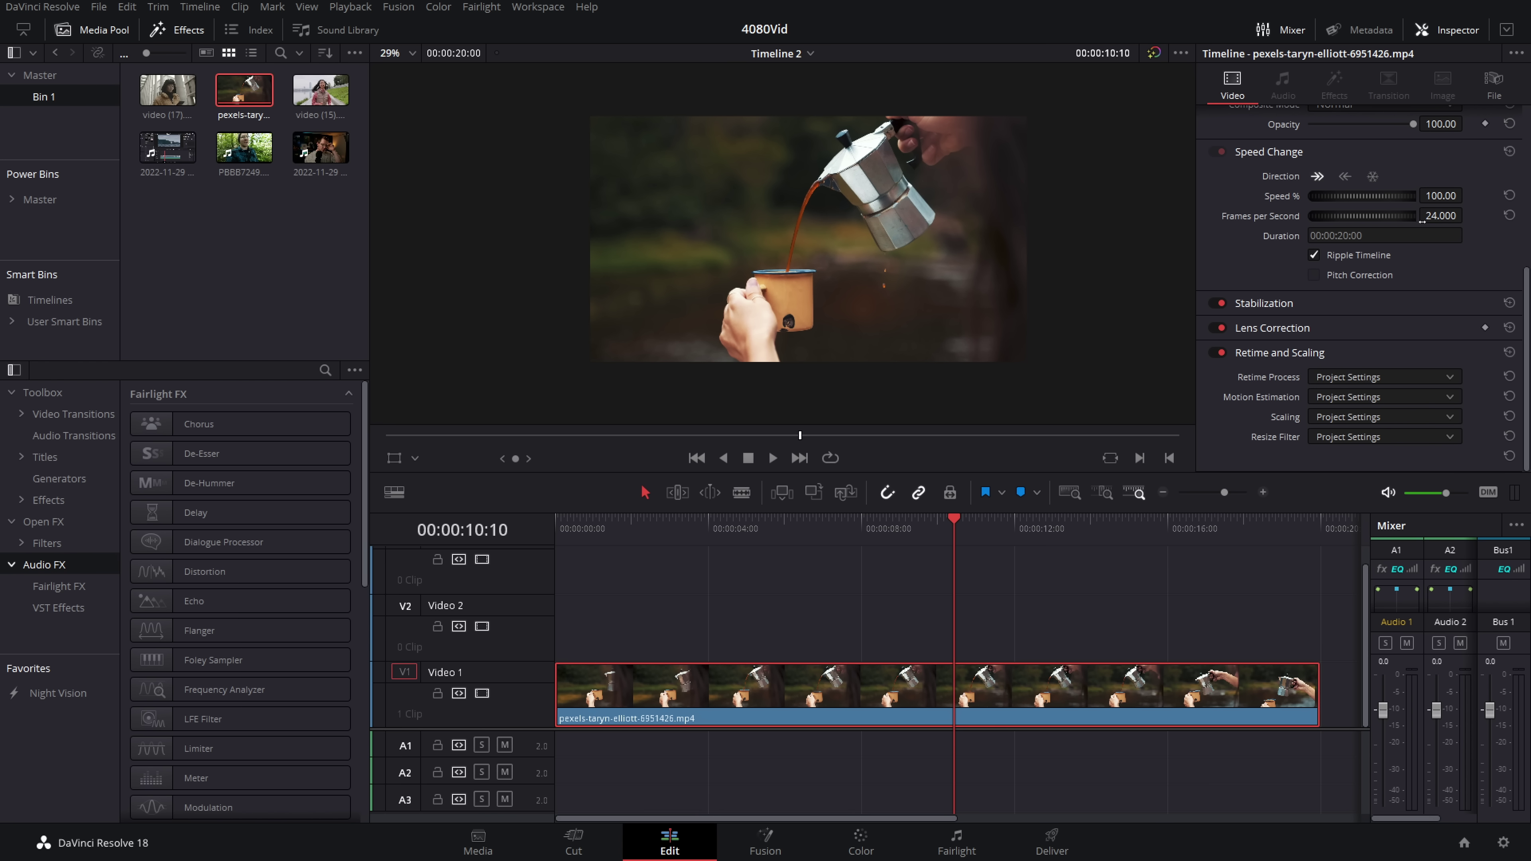
pyautogui.click(1448, 192)
pyautogui.write('20')
pyautogui.press('Return')
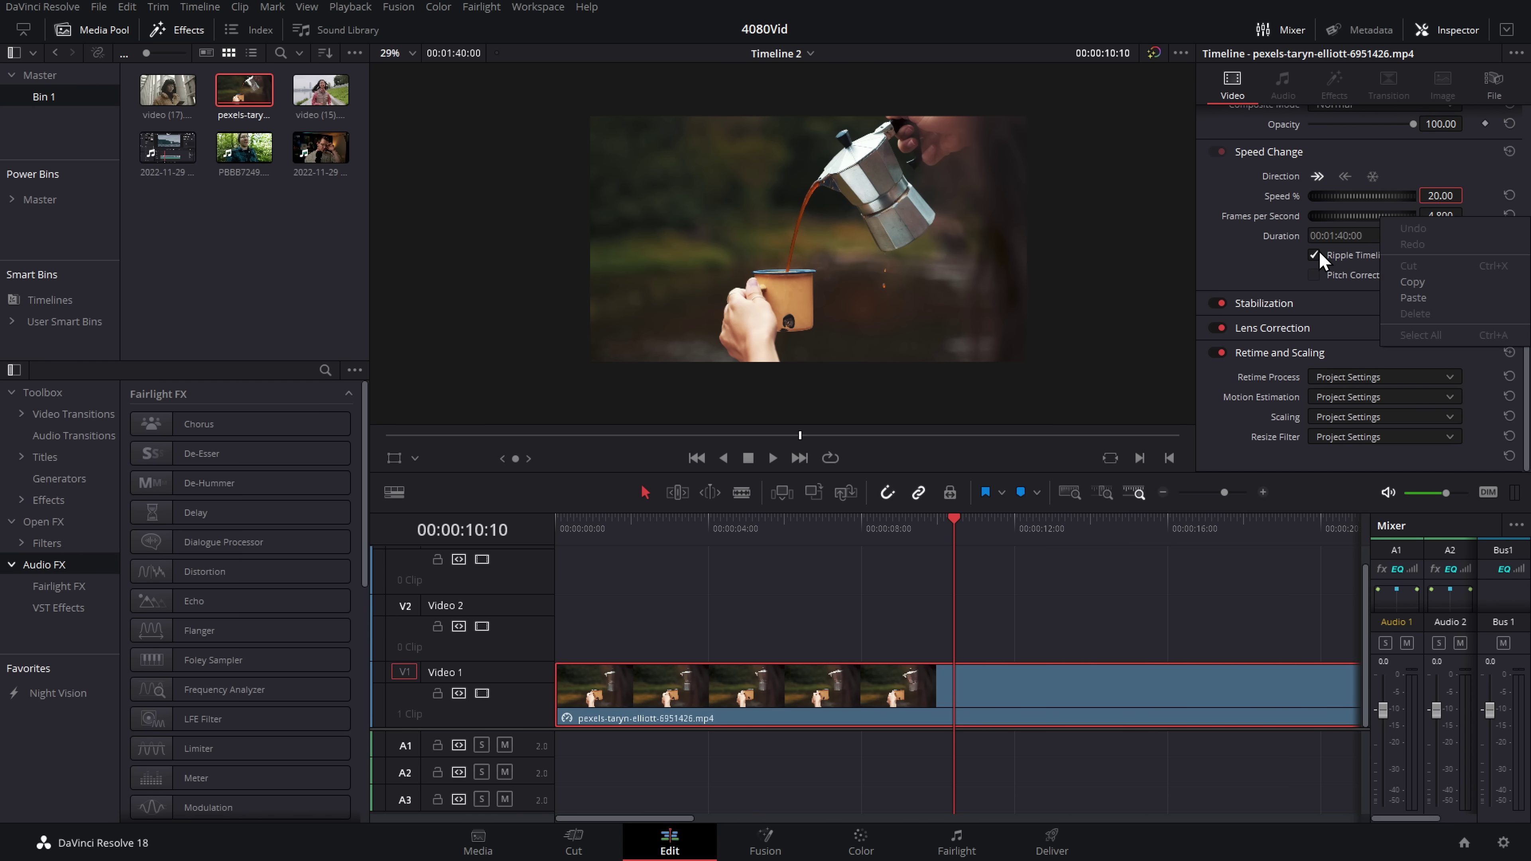
pyautogui.click(1380, 377)
pyautogui.click(1342, 429)
pyautogui.click(1350, 398)
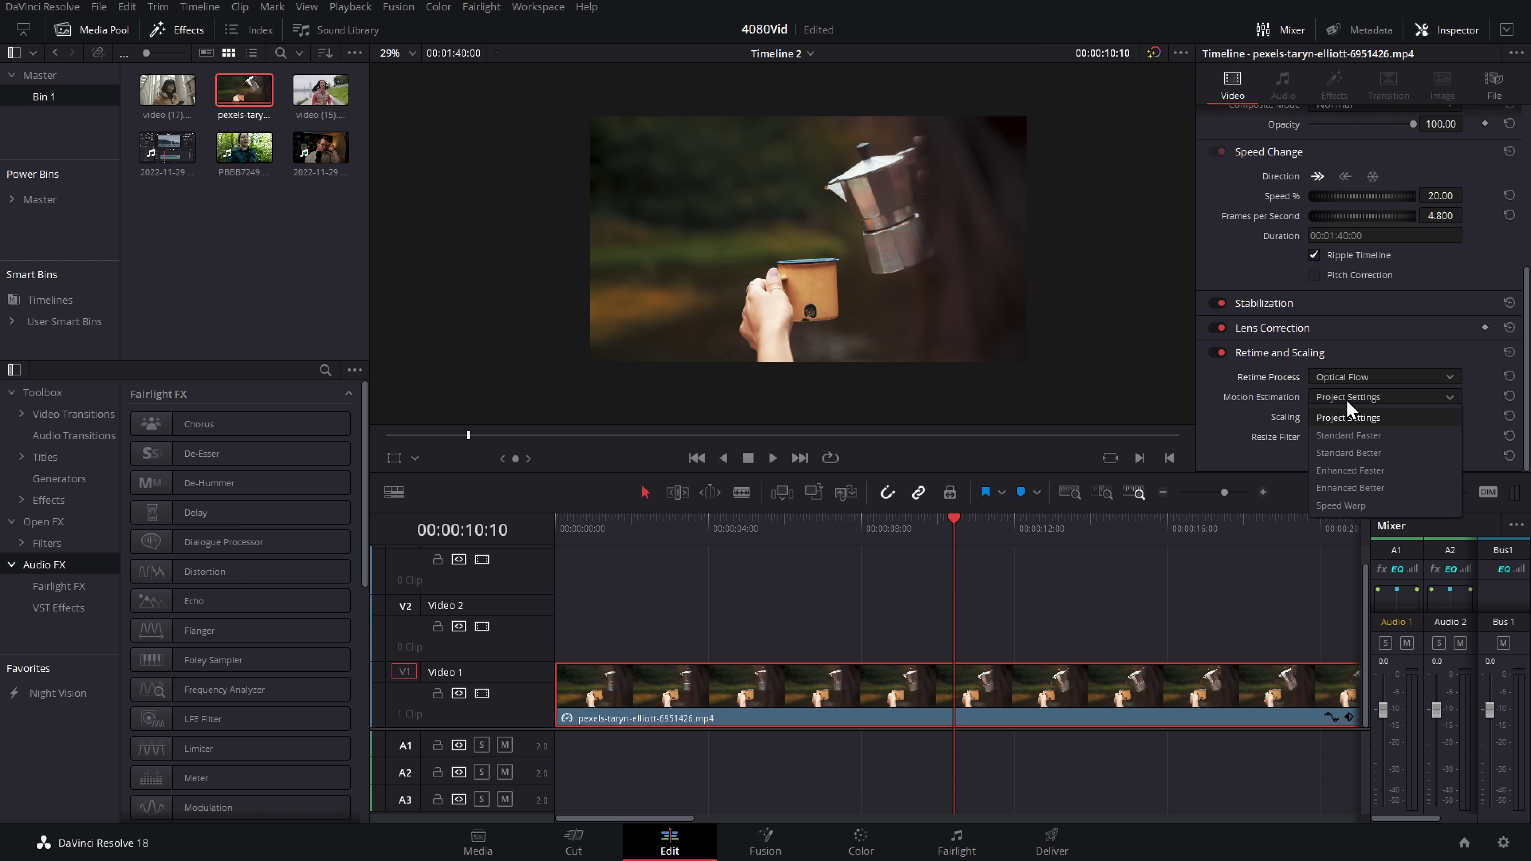
pyautogui.click(1359, 514)
# Step: Play the Speed Warp clip full screen from about 22 seconds, then return to Edit
pyautogui.click(698, 534)
pyautogui.press('space')
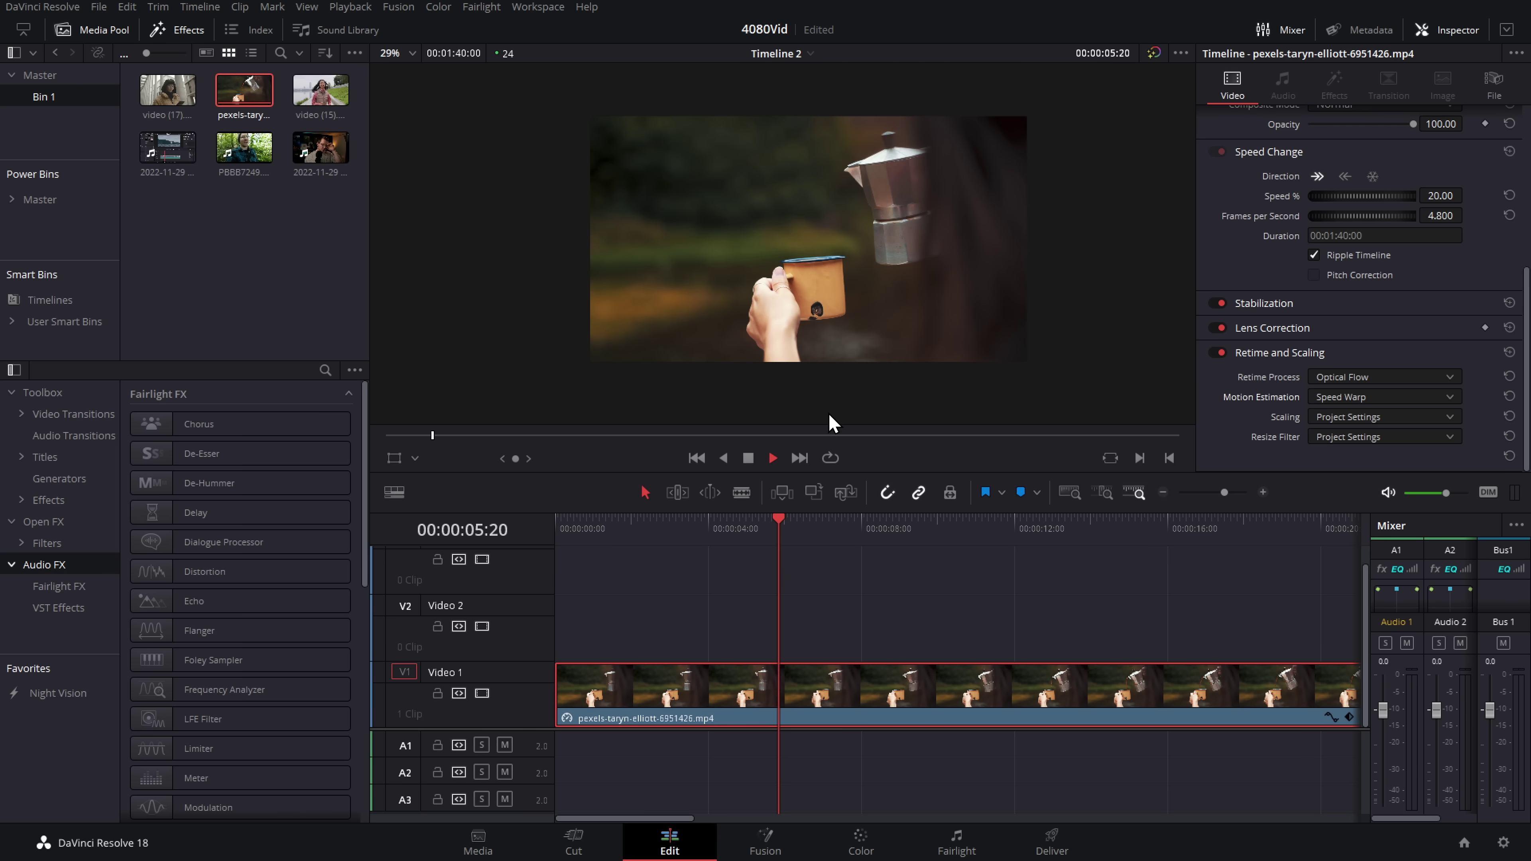
pyautogui.click(1163, 492)
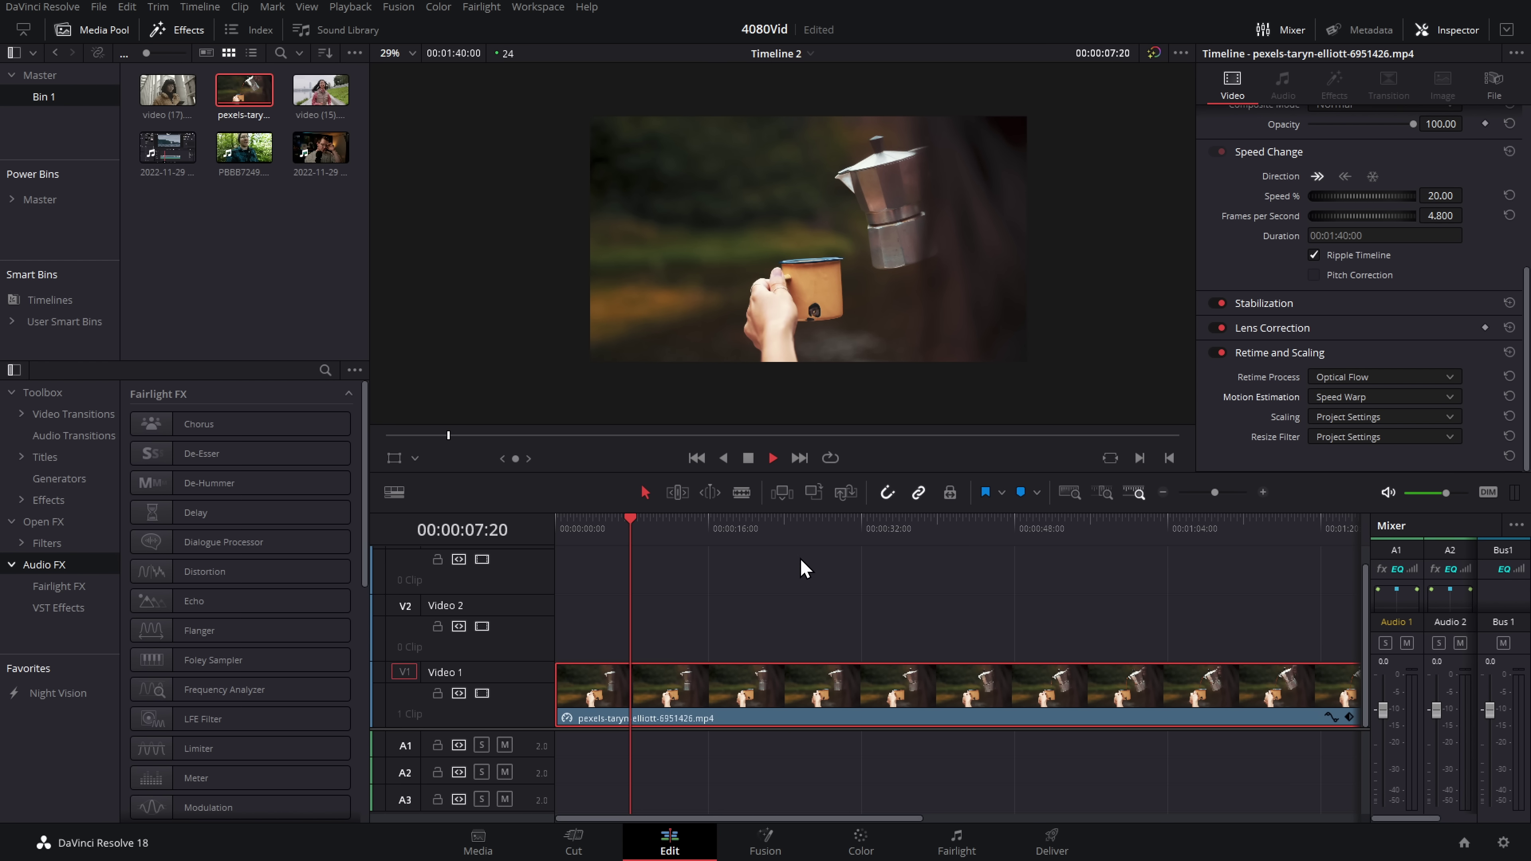
pyautogui.click(772, 533)
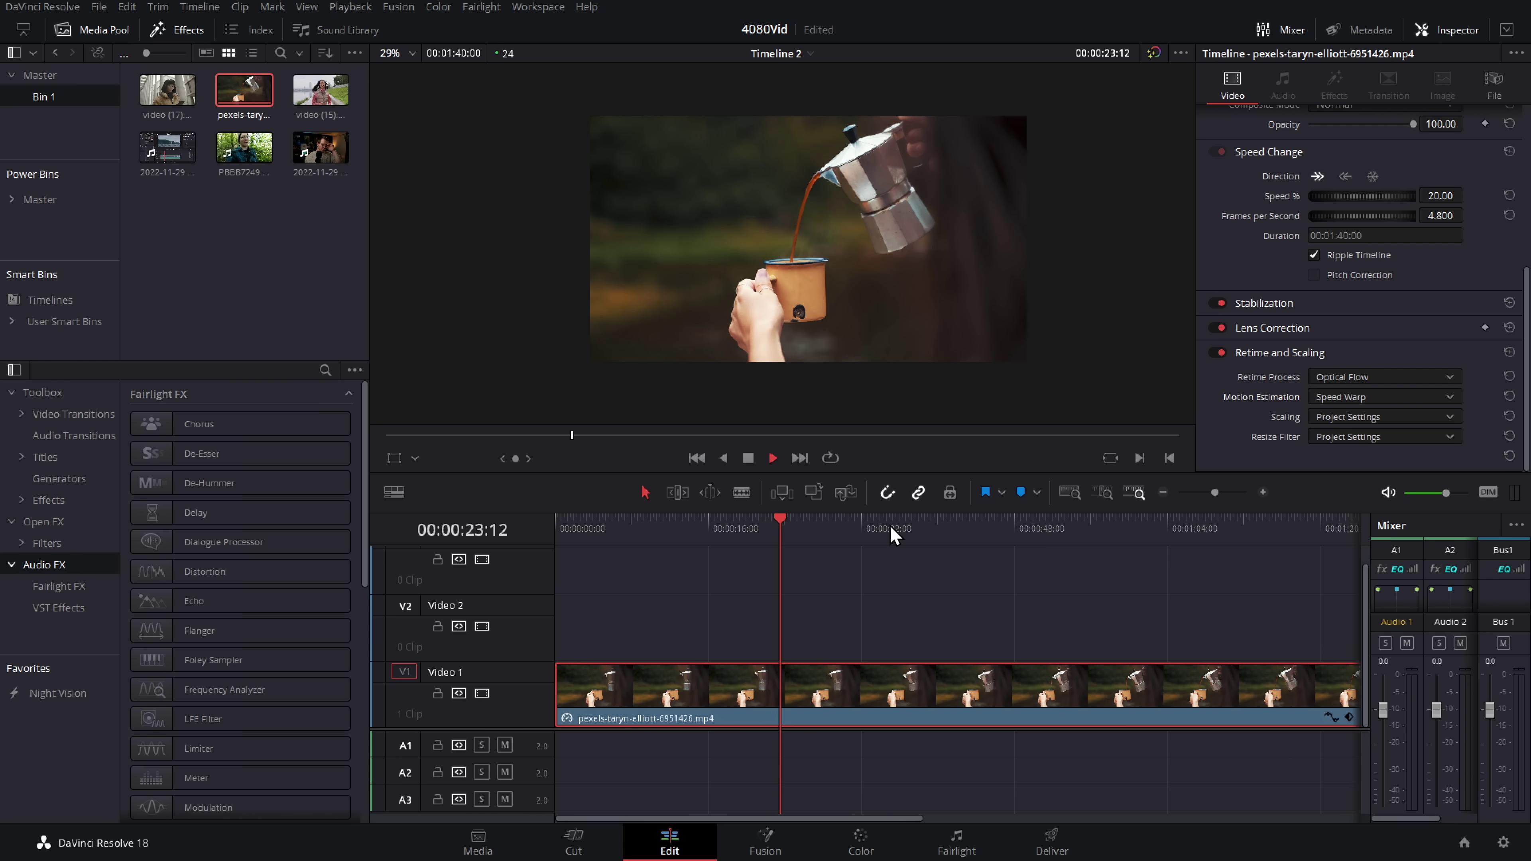
pyautogui.hotkey('ctrl', 'f')
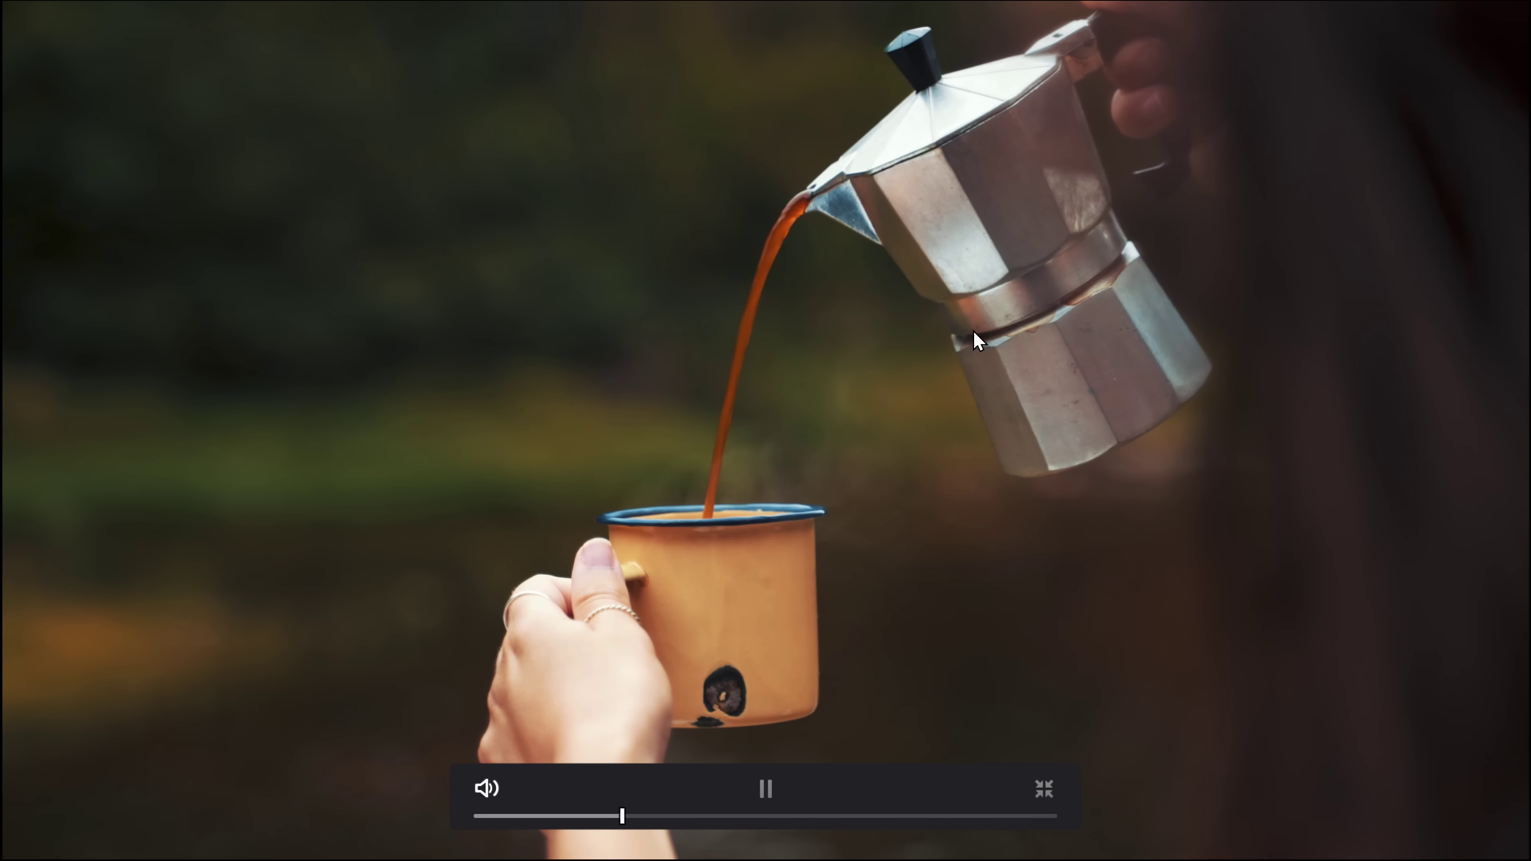
pyautogui.press('Escape')
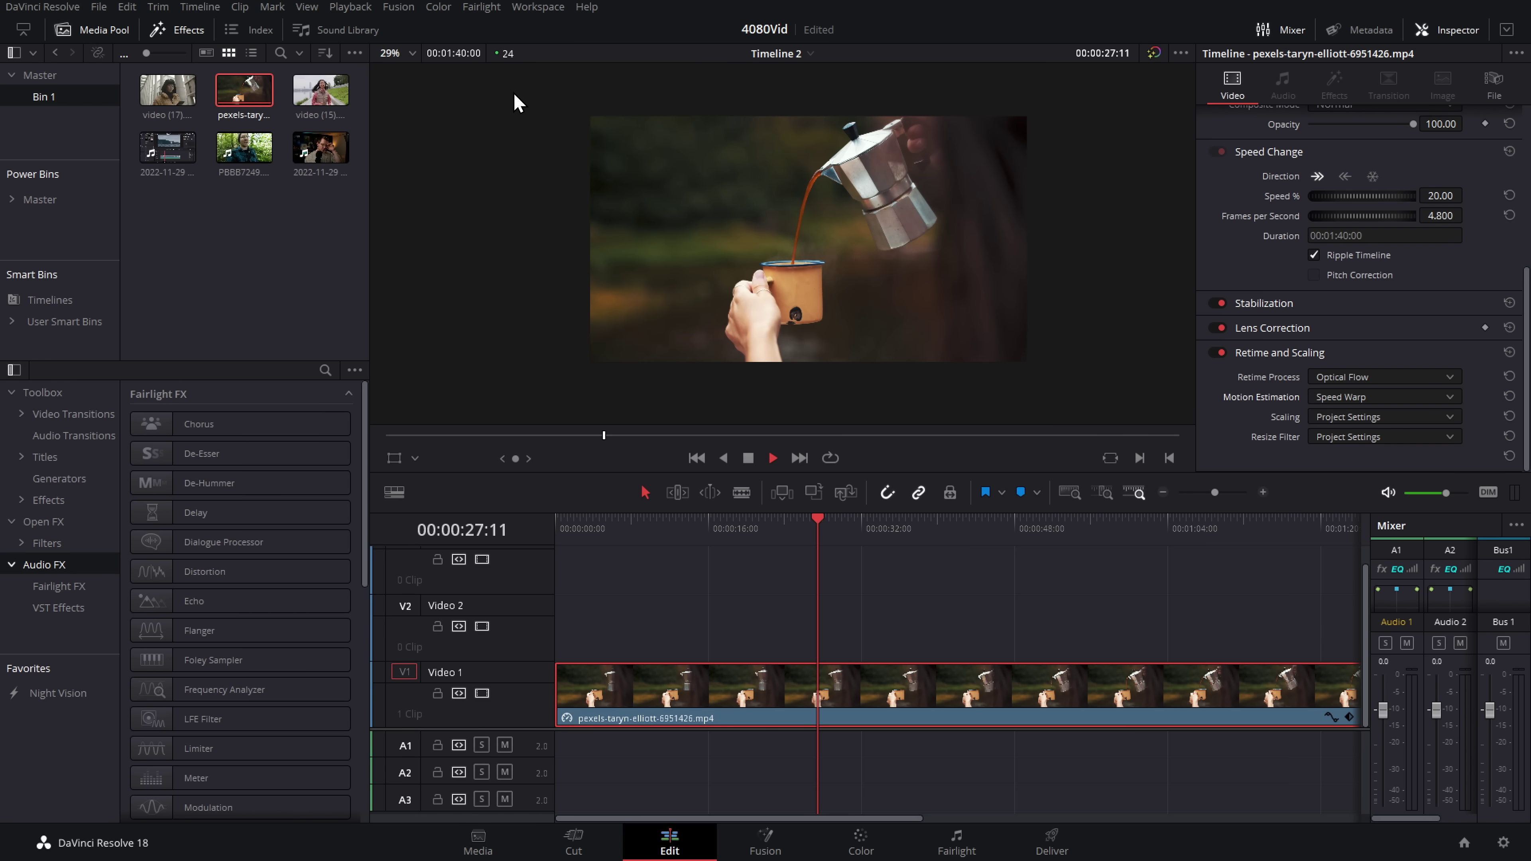
pyautogui.click(860, 839)
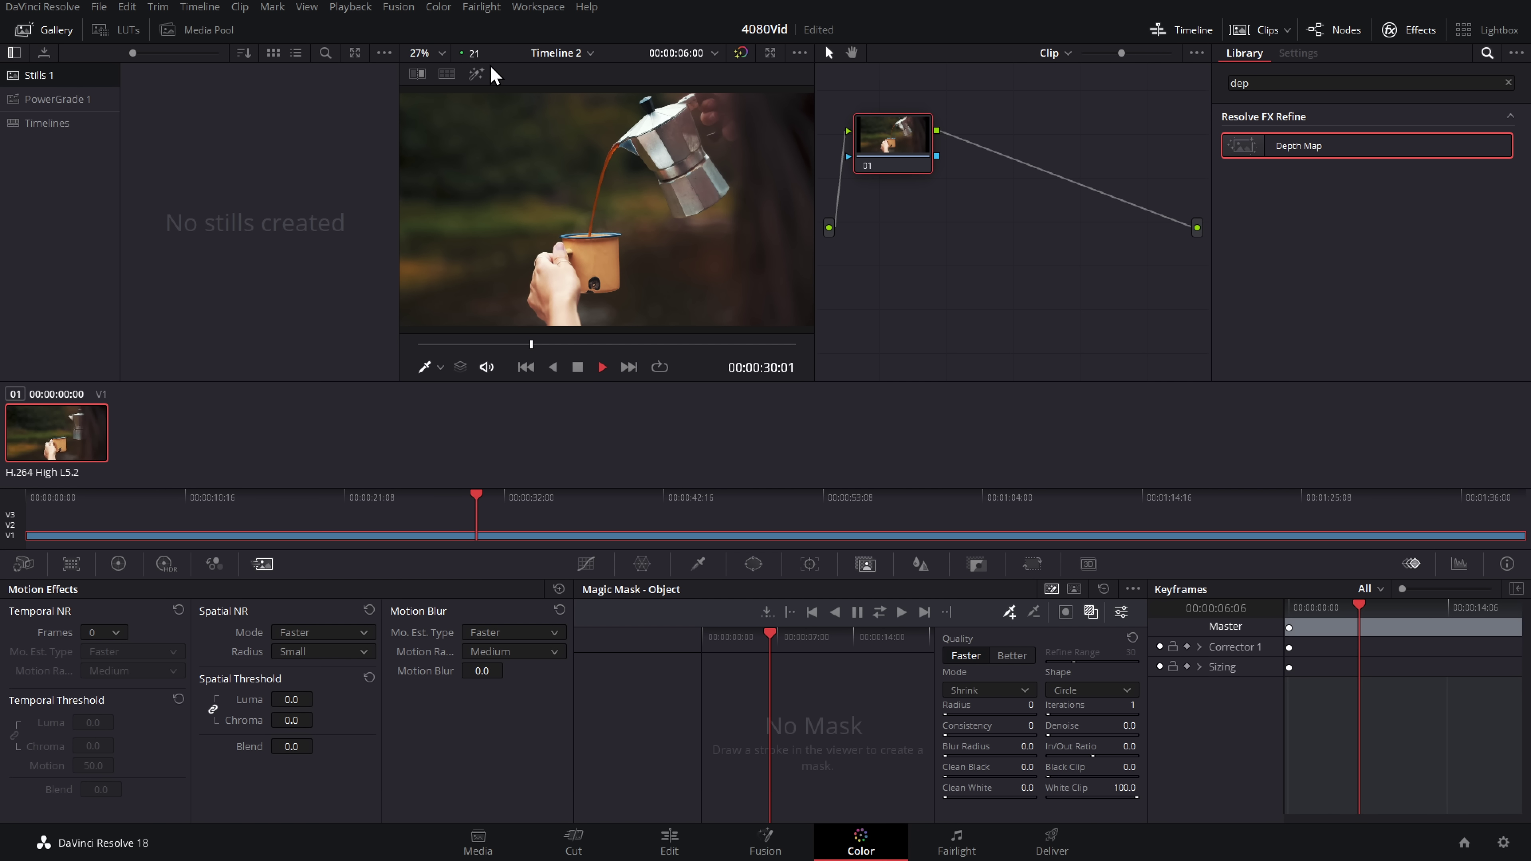
pyautogui.hotkey('shift', '4')
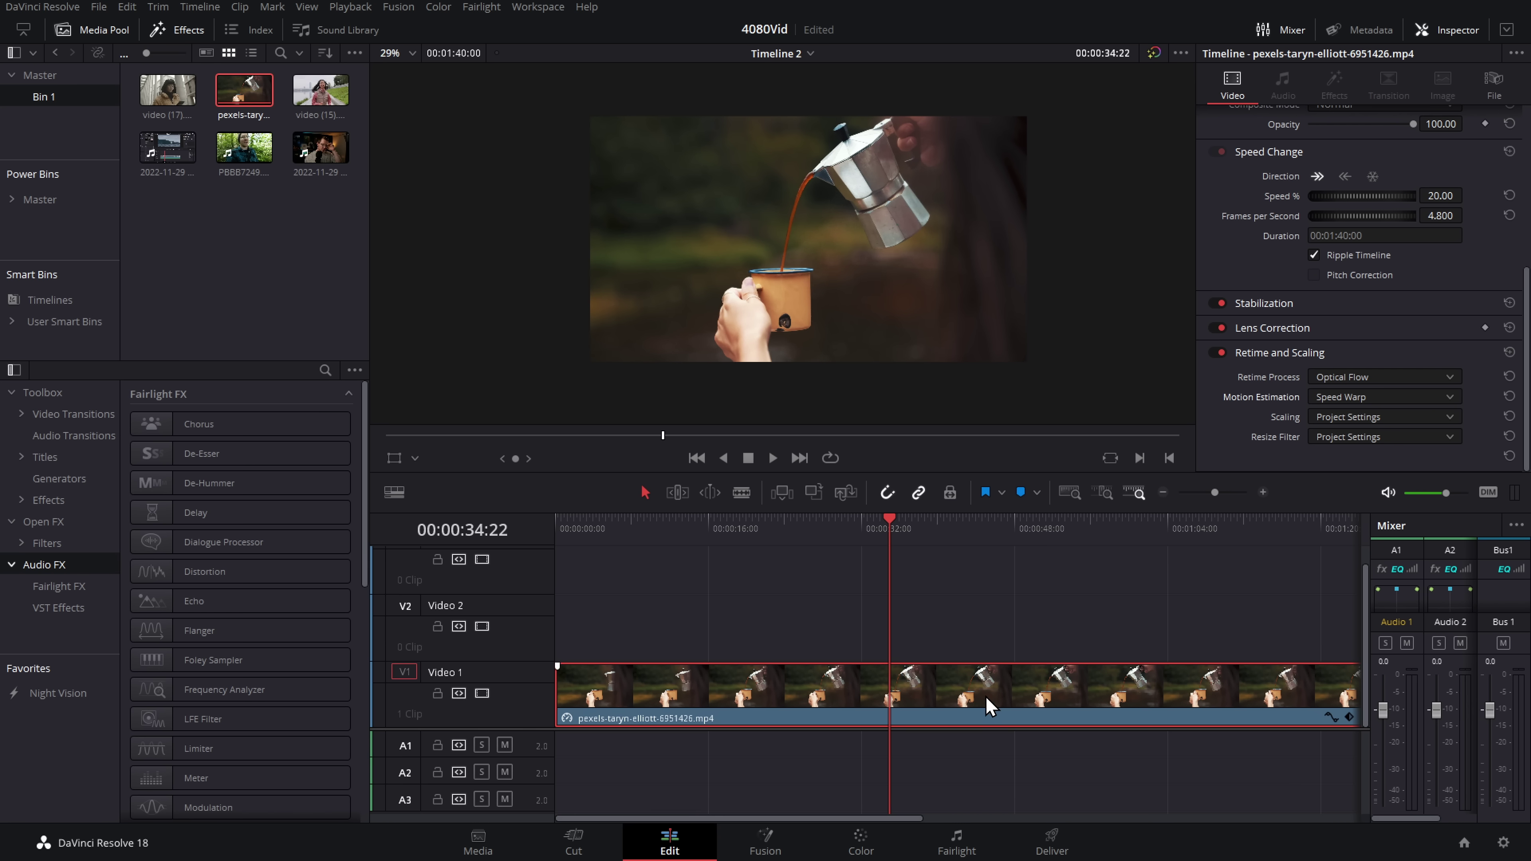
# Step: Replace the coffee clip with PBBB7249.MOV at the start of Video 1 and scrub it
pyautogui.press('Delete')
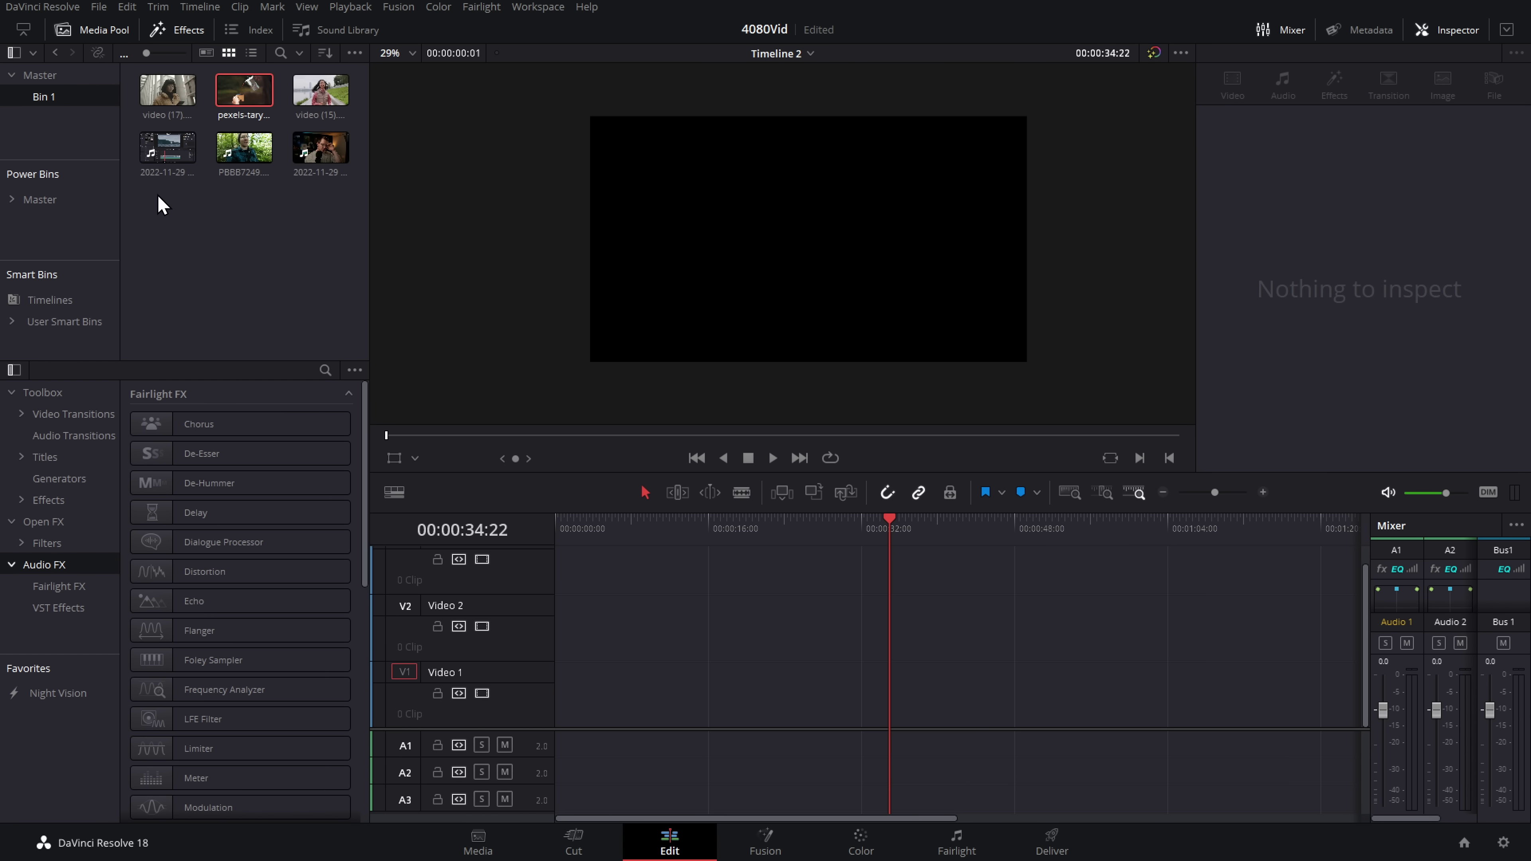
pyautogui.moveTo(244, 148); pyautogui.dragTo(565, 696)
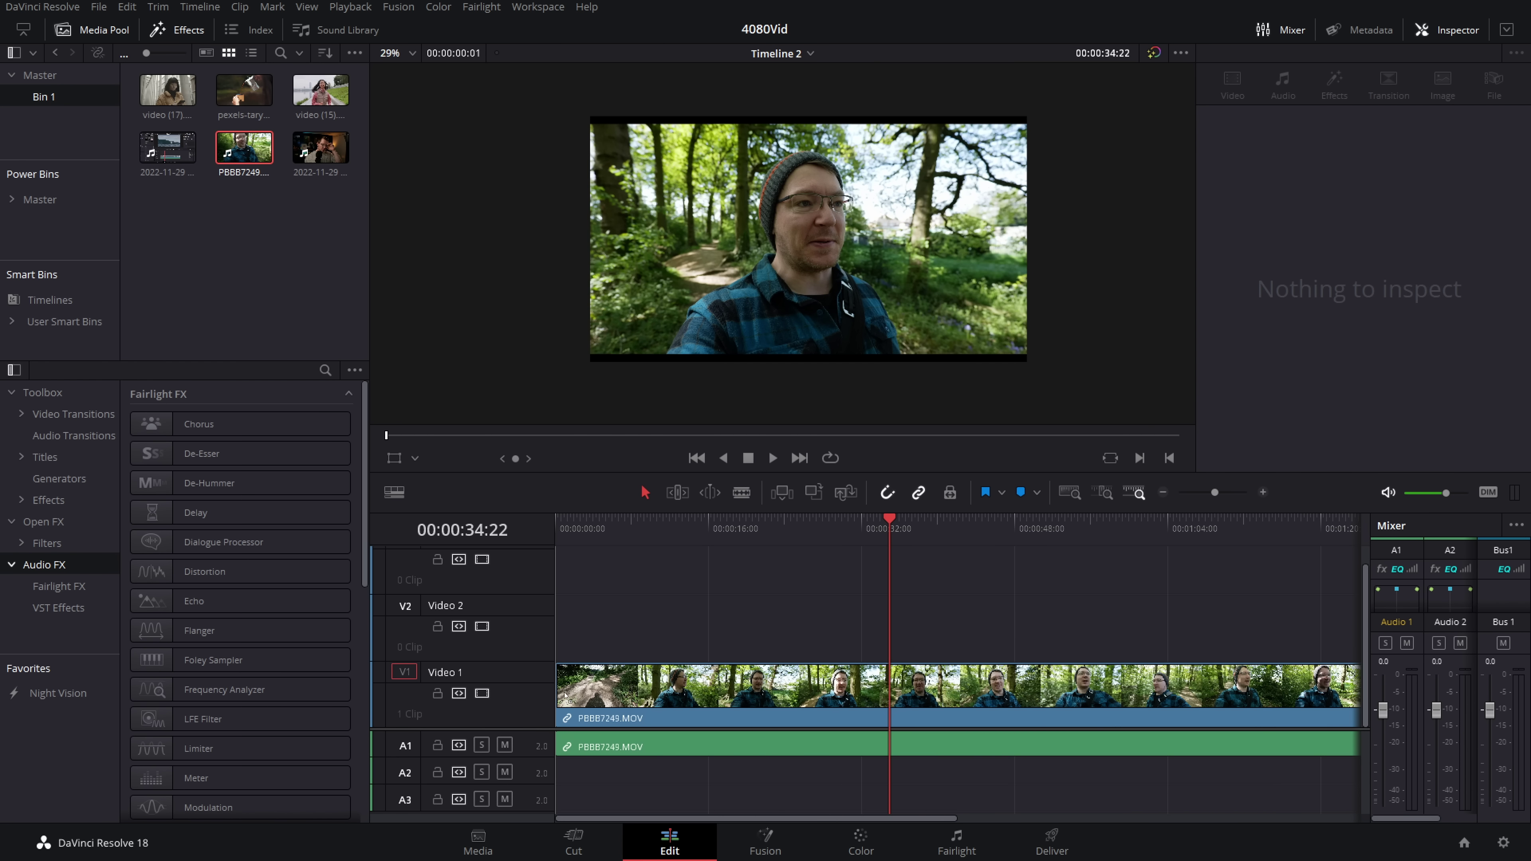
pyautogui.moveTo(704, 541); pyautogui.dragTo(931, 570)
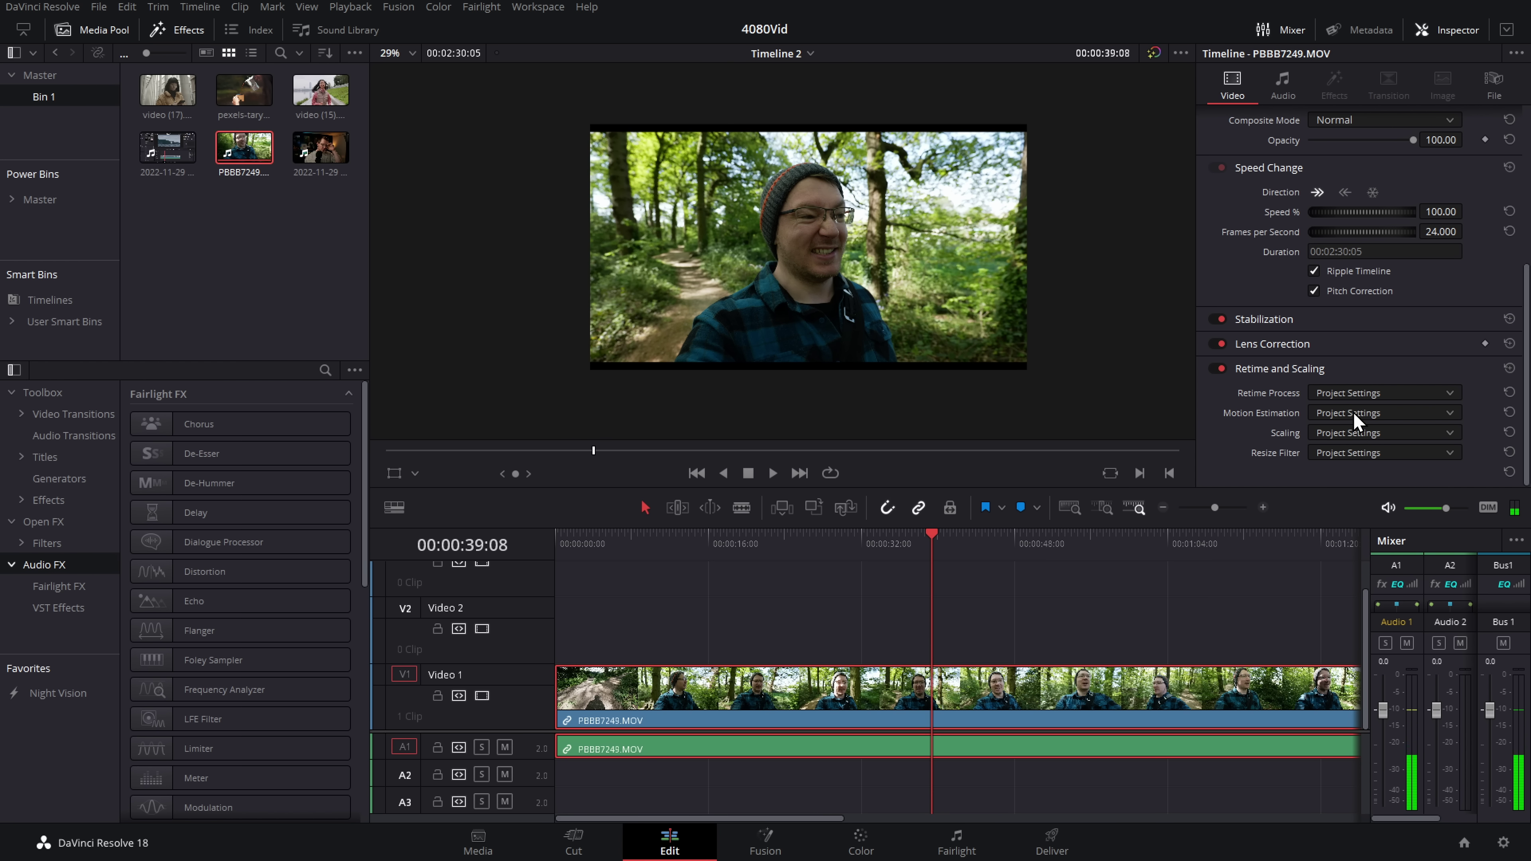
# Step: Slow PBBB7249.MOV to 50% with Optical Flow and Speed Warp, then play it
pyautogui.write('50')
pyautogui.press('Return')
pyautogui.click(1384, 393)
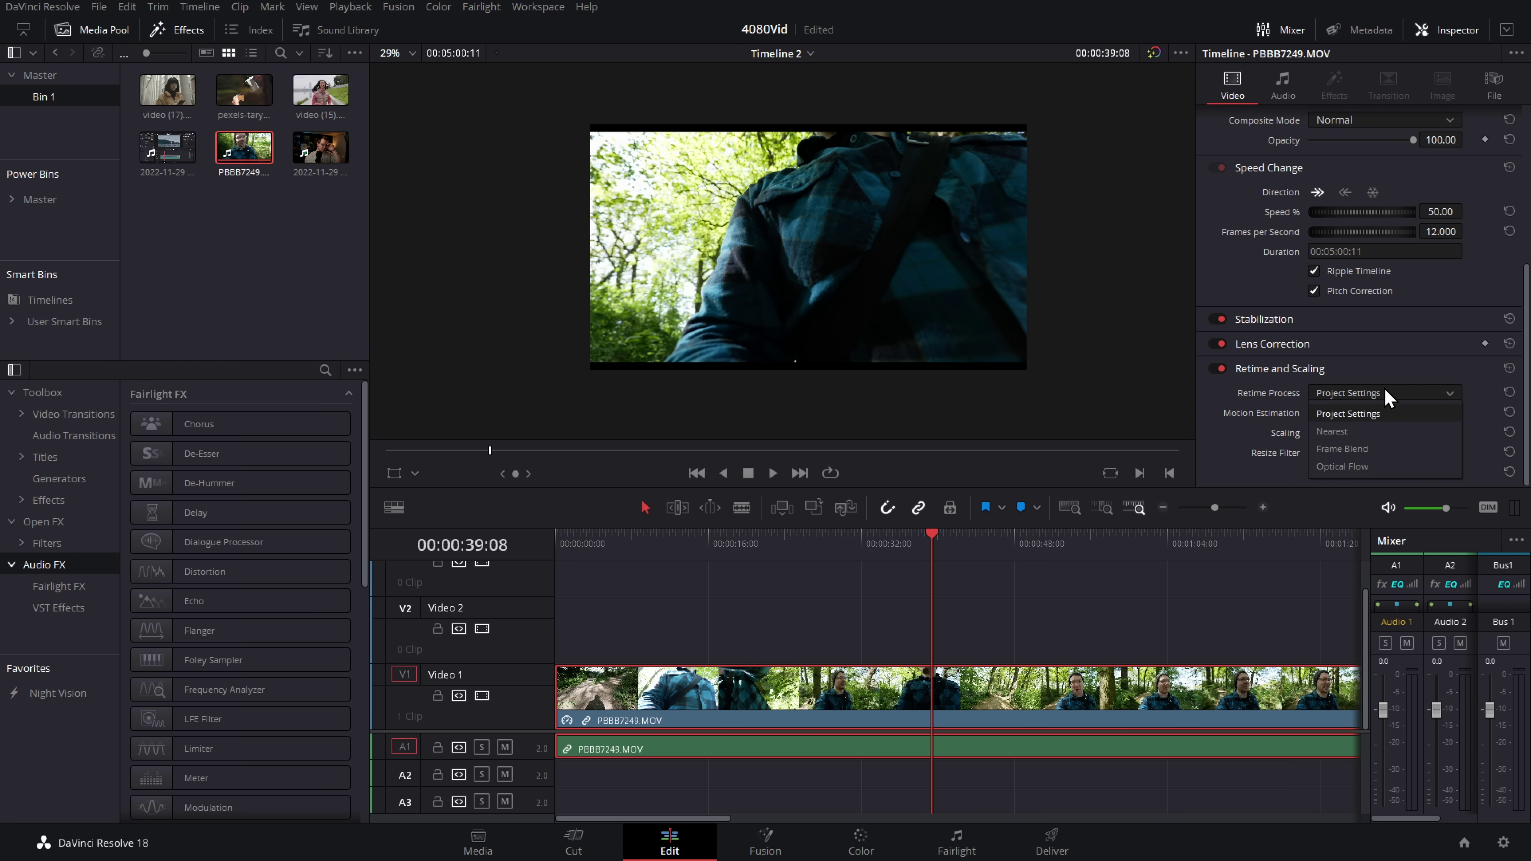
pyautogui.click(1348, 467)
pyautogui.click(1365, 413)
pyautogui.click(1344, 523)
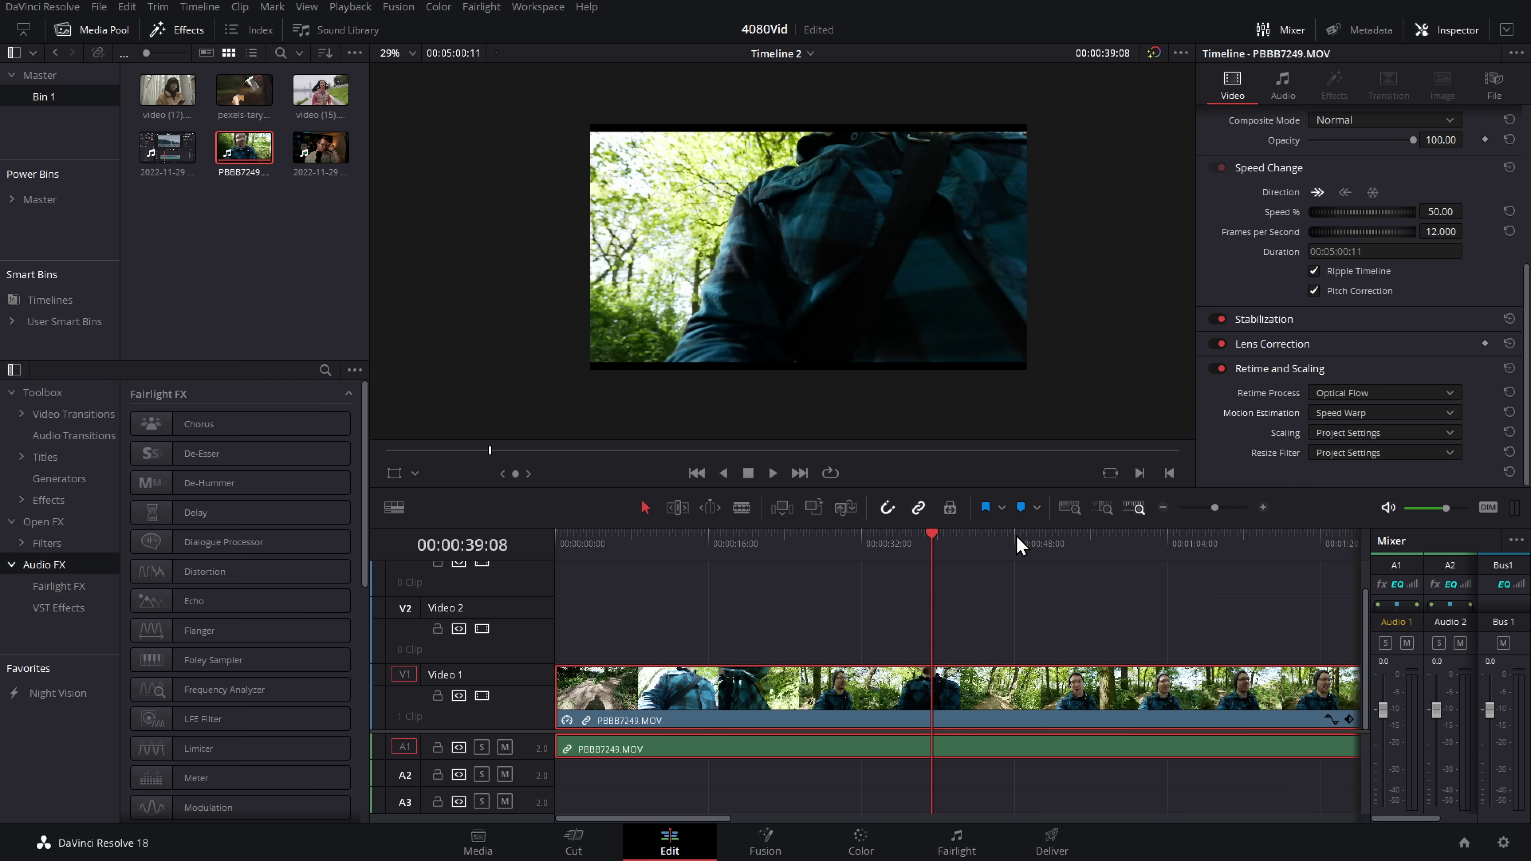
pyautogui.press('space')
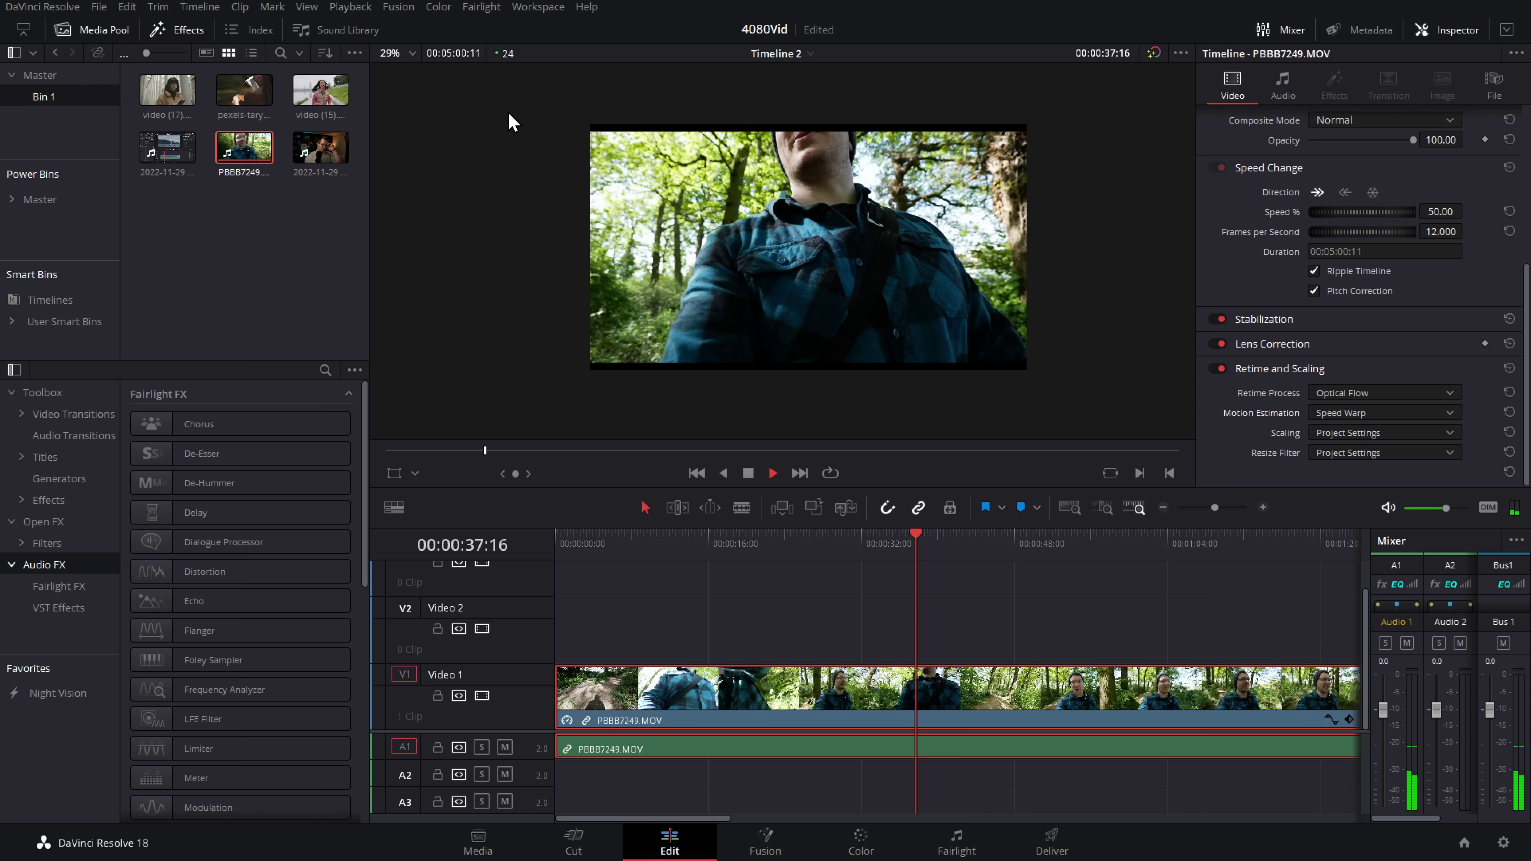
pyautogui.press('space')
# Step: Play it on the Color page, then reset retiming and speed to 100% on Edit
pyautogui.hotkey('shift', '6')
pyautogui.press('space')
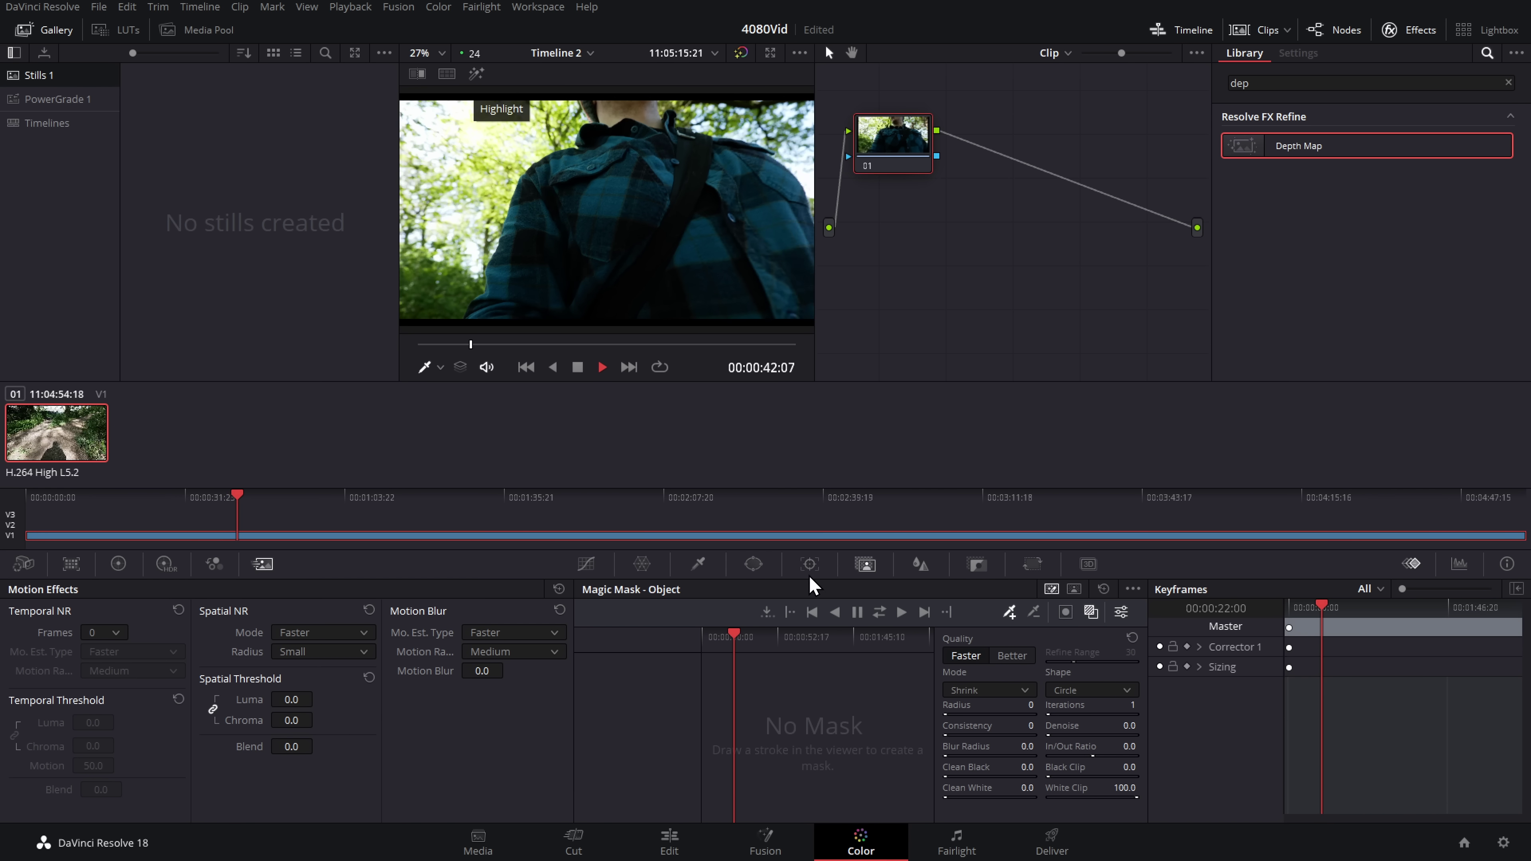
pyautogui.press('space')
pyautogui.click(669, 839)
pyautogui.click(1509, 368)
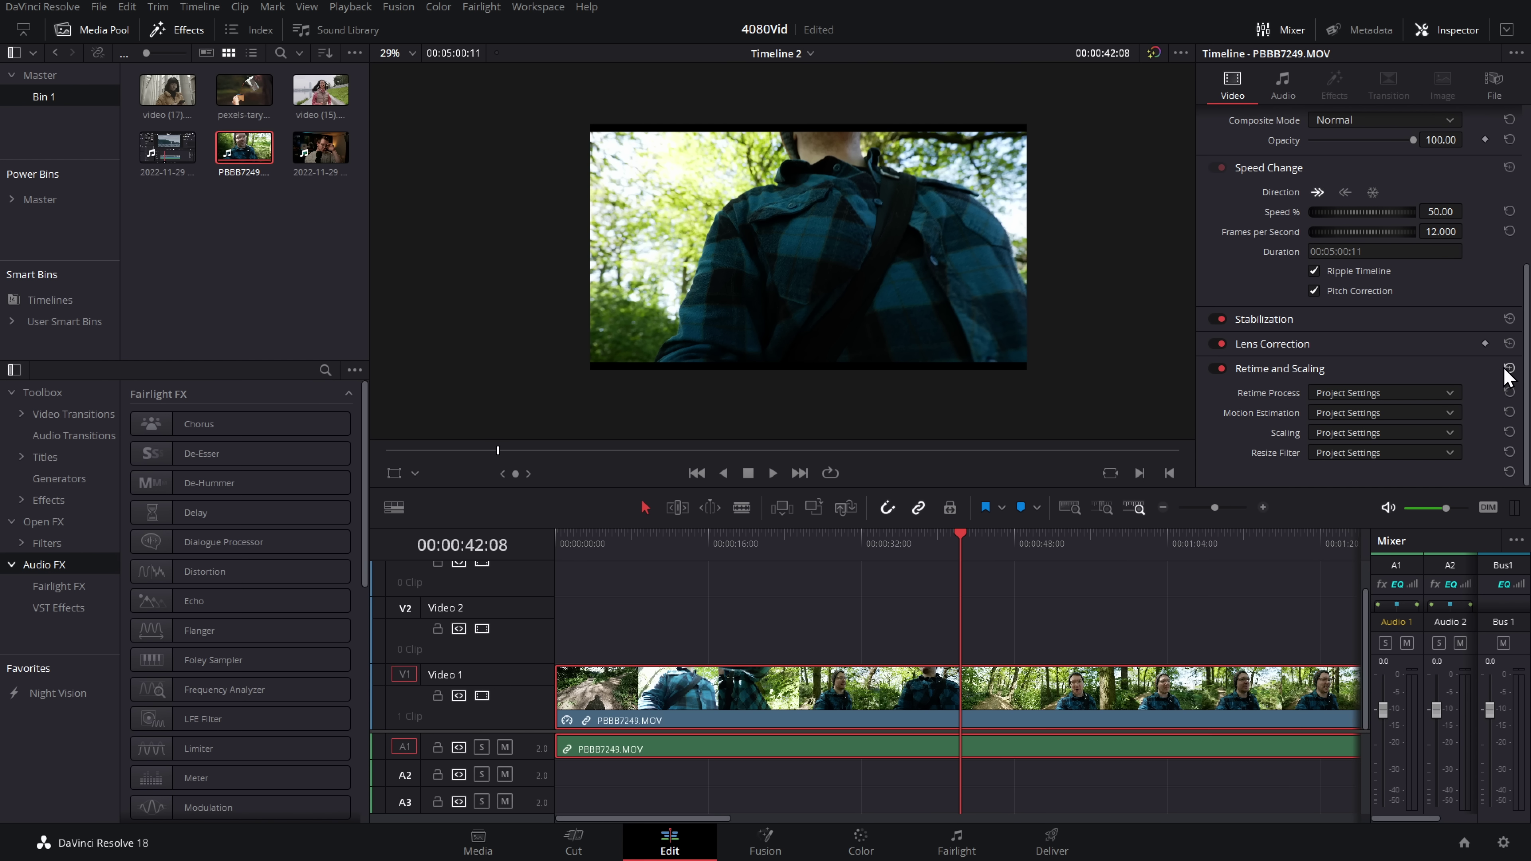
pyautogui.click(1509, 211)
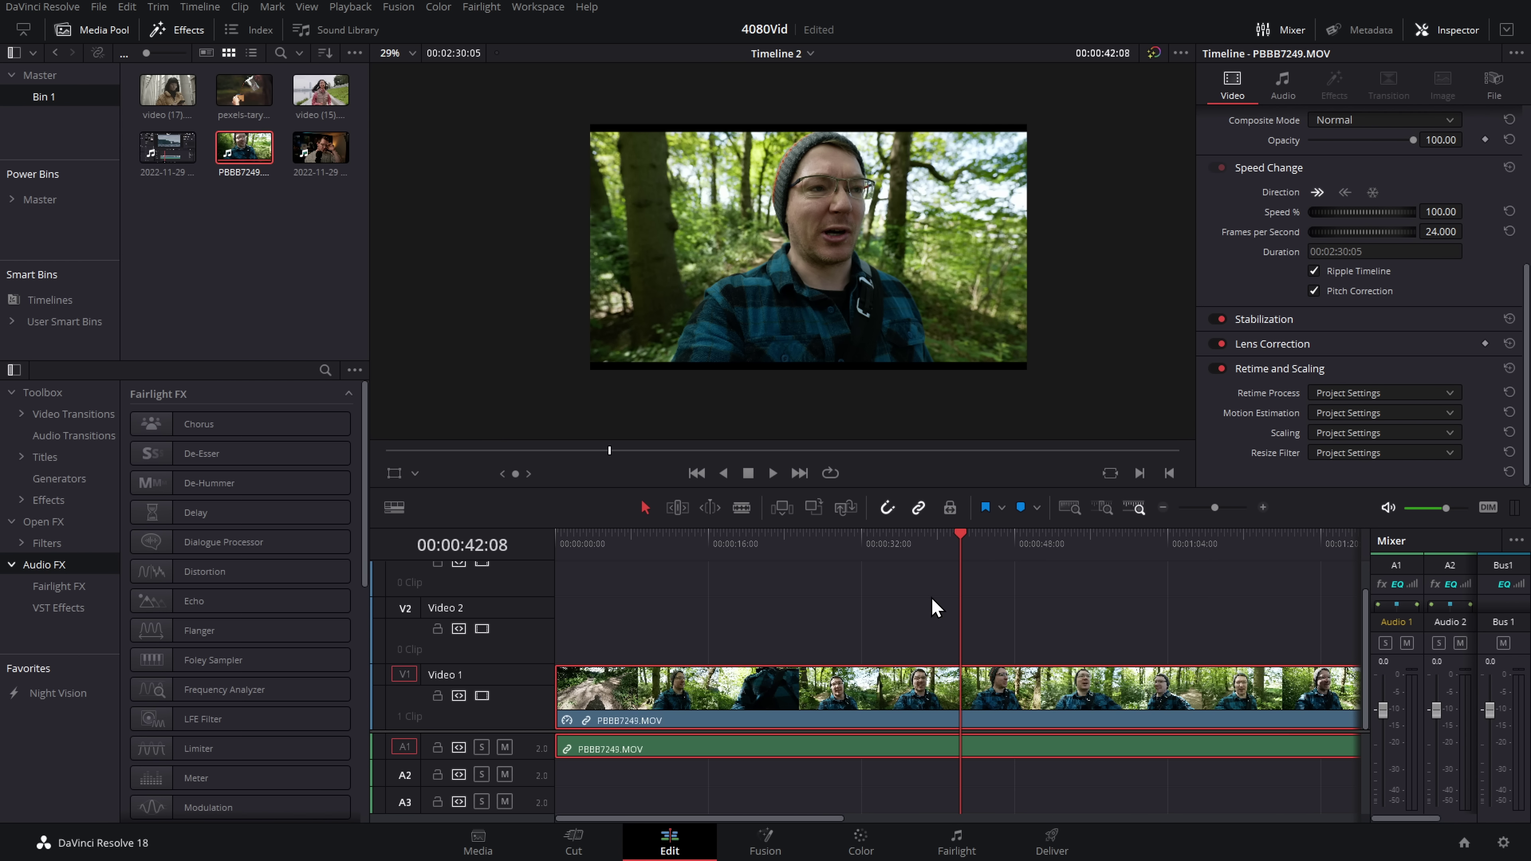
# Step: Track the Magic Mask forward through the clip on the Color page
pyautogui.hotkey('shift', '5')
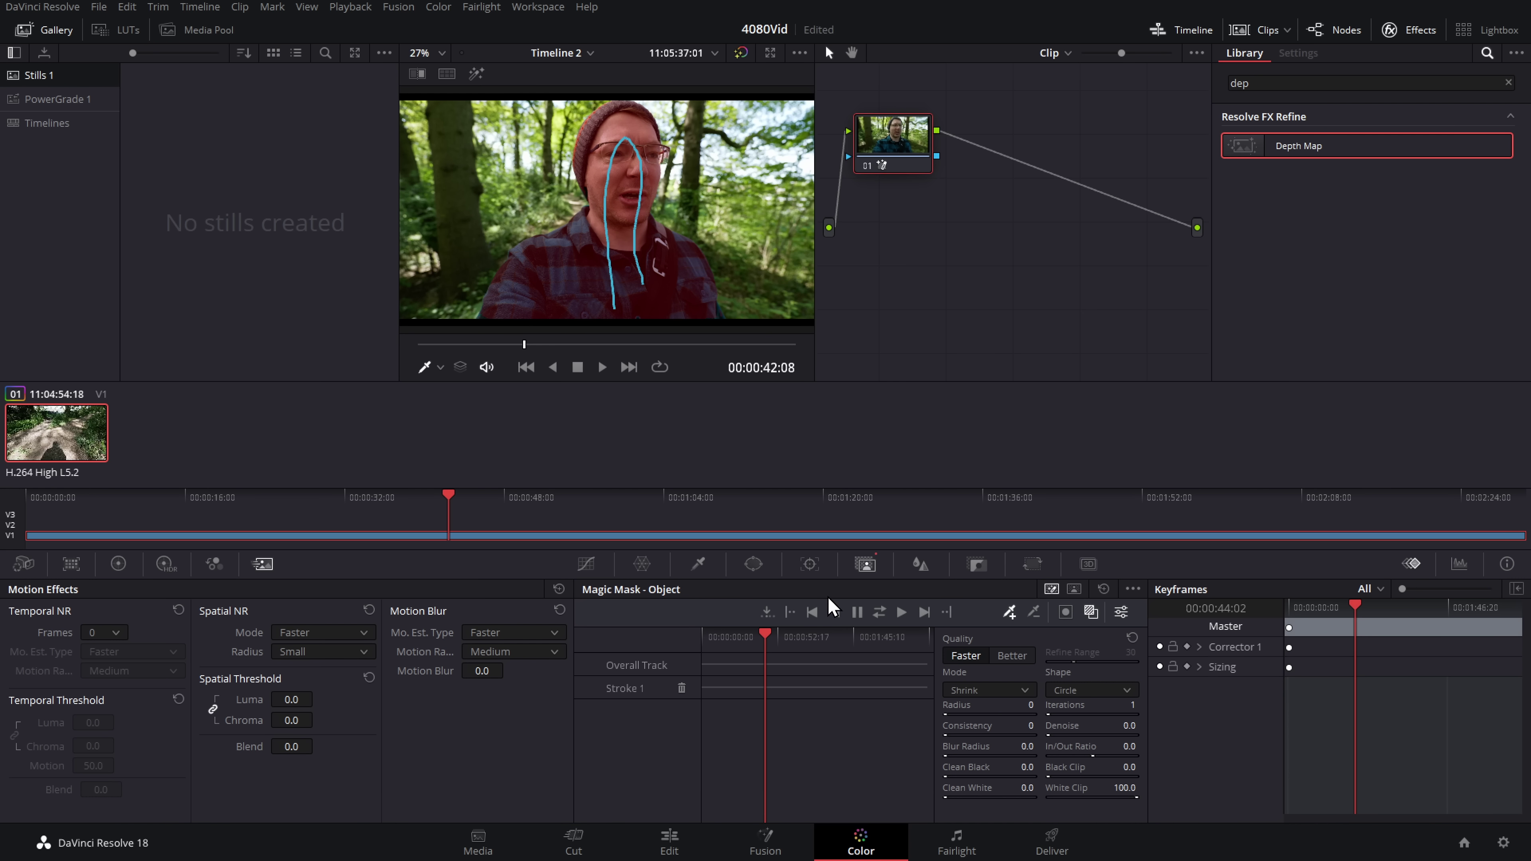
pyautogui.click(898, 614)
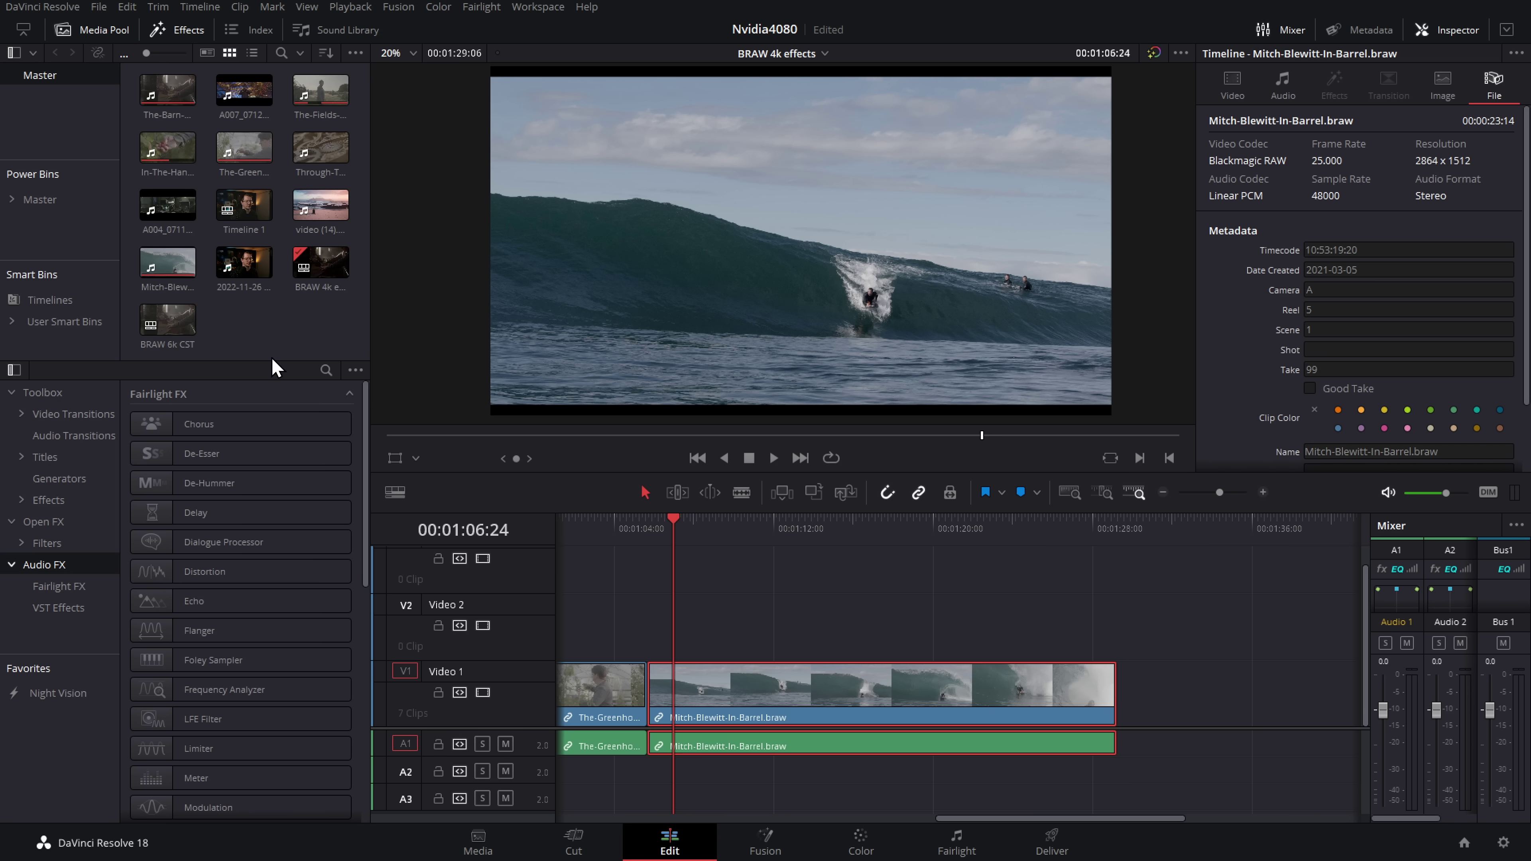
# Step: Open Clip Attributes for the Mitch-Blewitt-In-Barrel.braw clip in the Media Pool
pyautogui.click(162, 261)
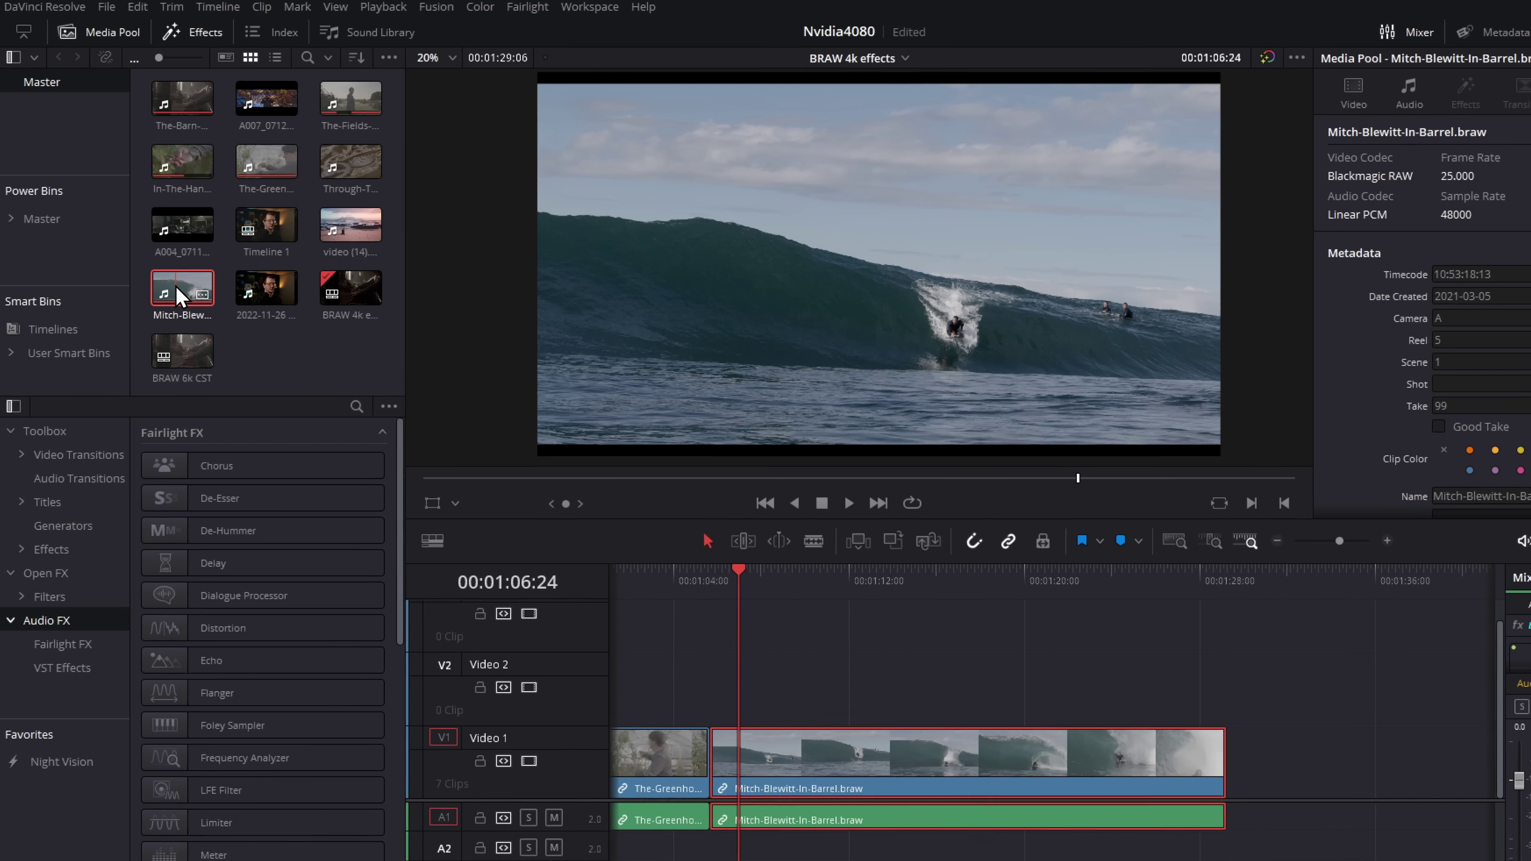
pyautogui.rightClick(161, 261)
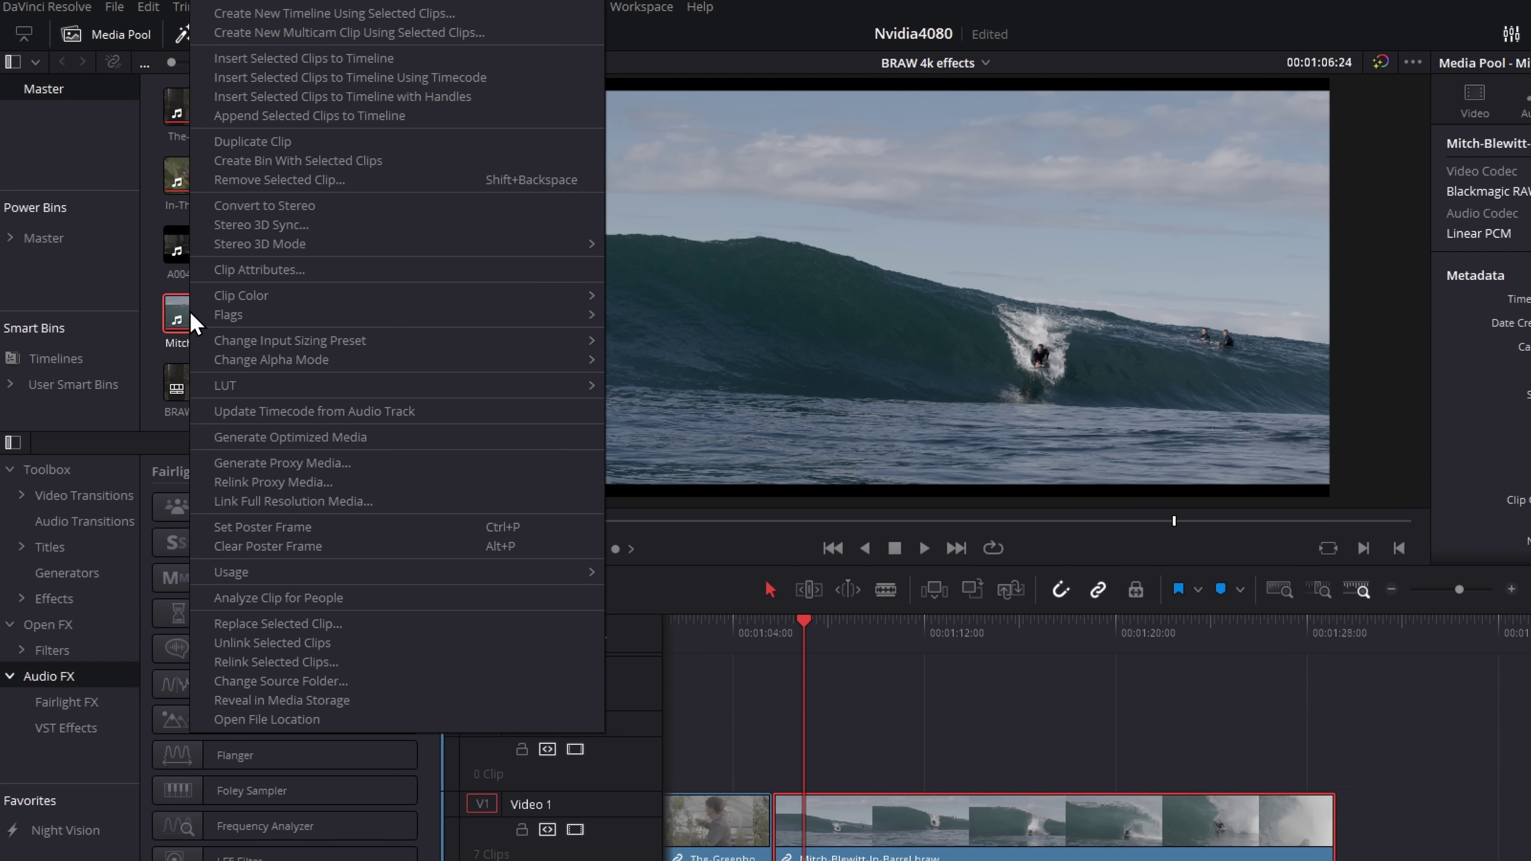
pyautogui.click(277, 270)
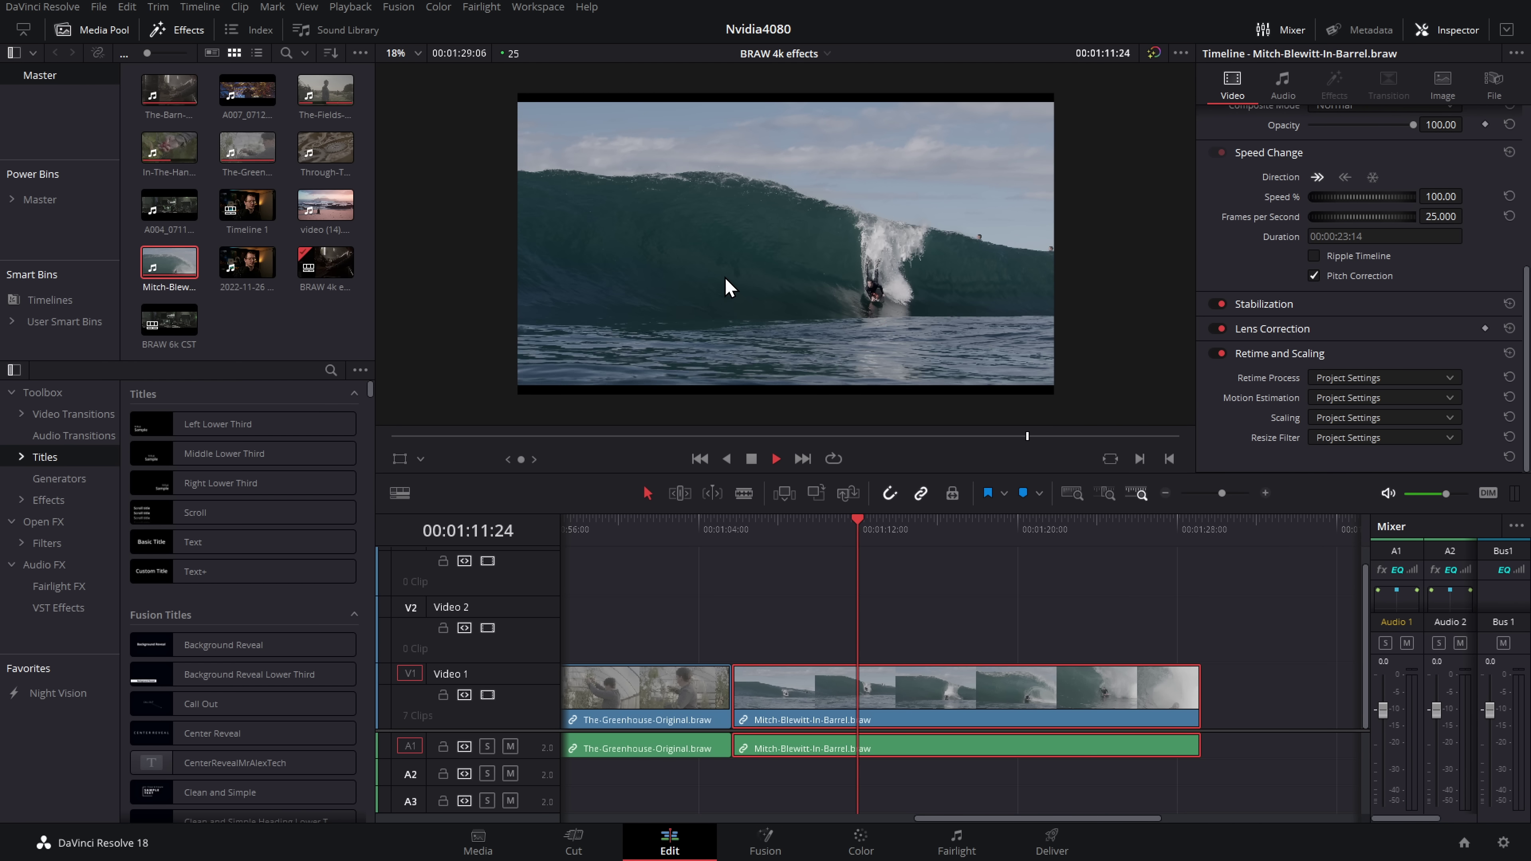
# Step: Blade the surf clip in two places and ripple-delete the middle section
pyautogui.hotkey('ctrl', 'b')
pyautogui.click(1012, 531)
pyautogui.hotkey('ctrl', 'b')
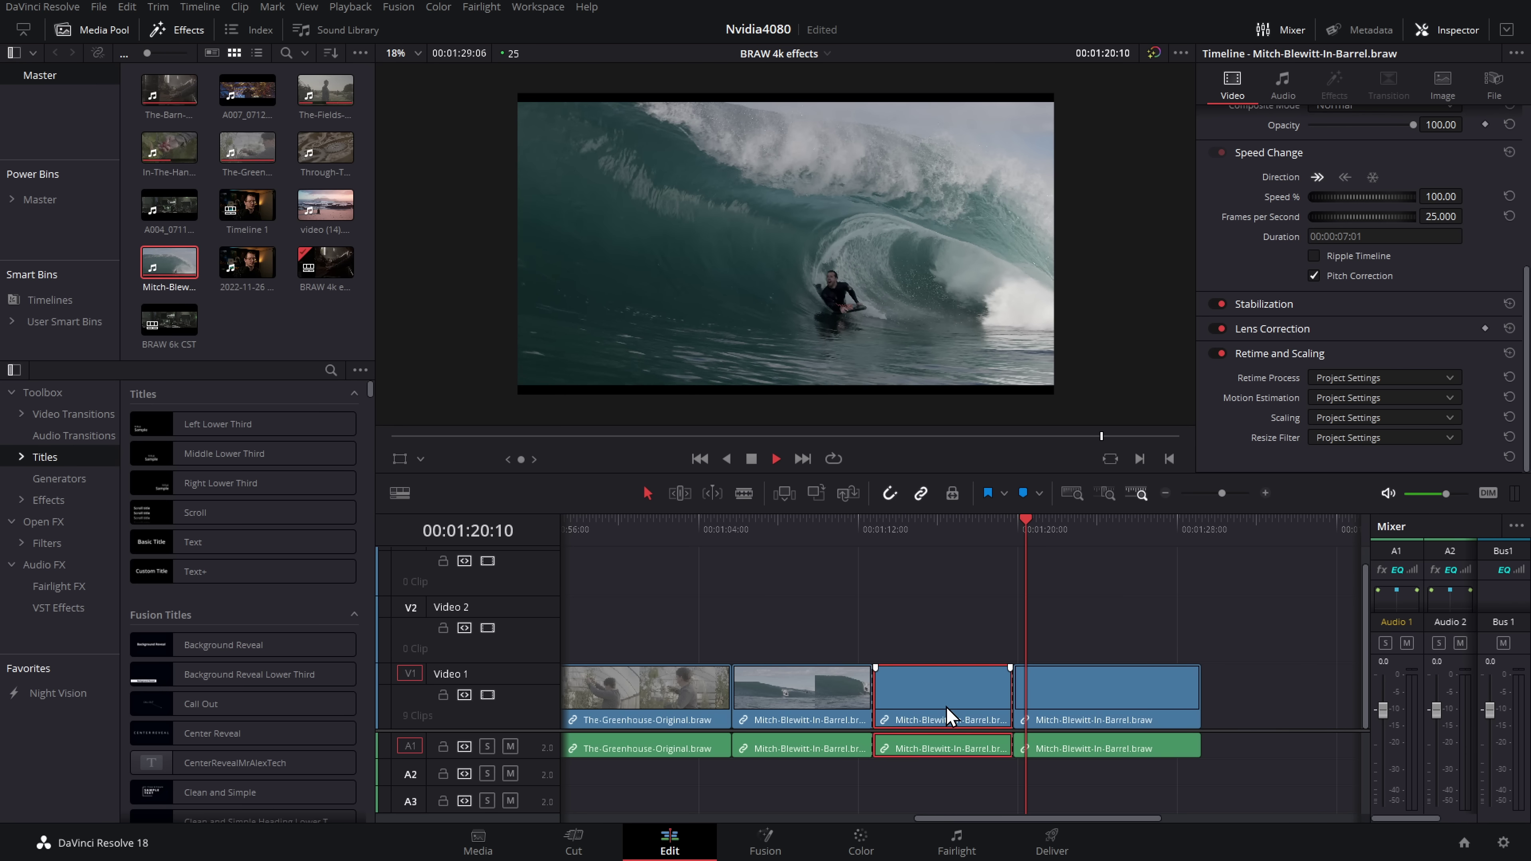
pyautogui.click(967, 667)
pyautogui.press('Delete')
# Step: Play back across the cut, then take the last surf piece to the Color page
pyautogui.click(836, 552)
pyautogui.press('space')
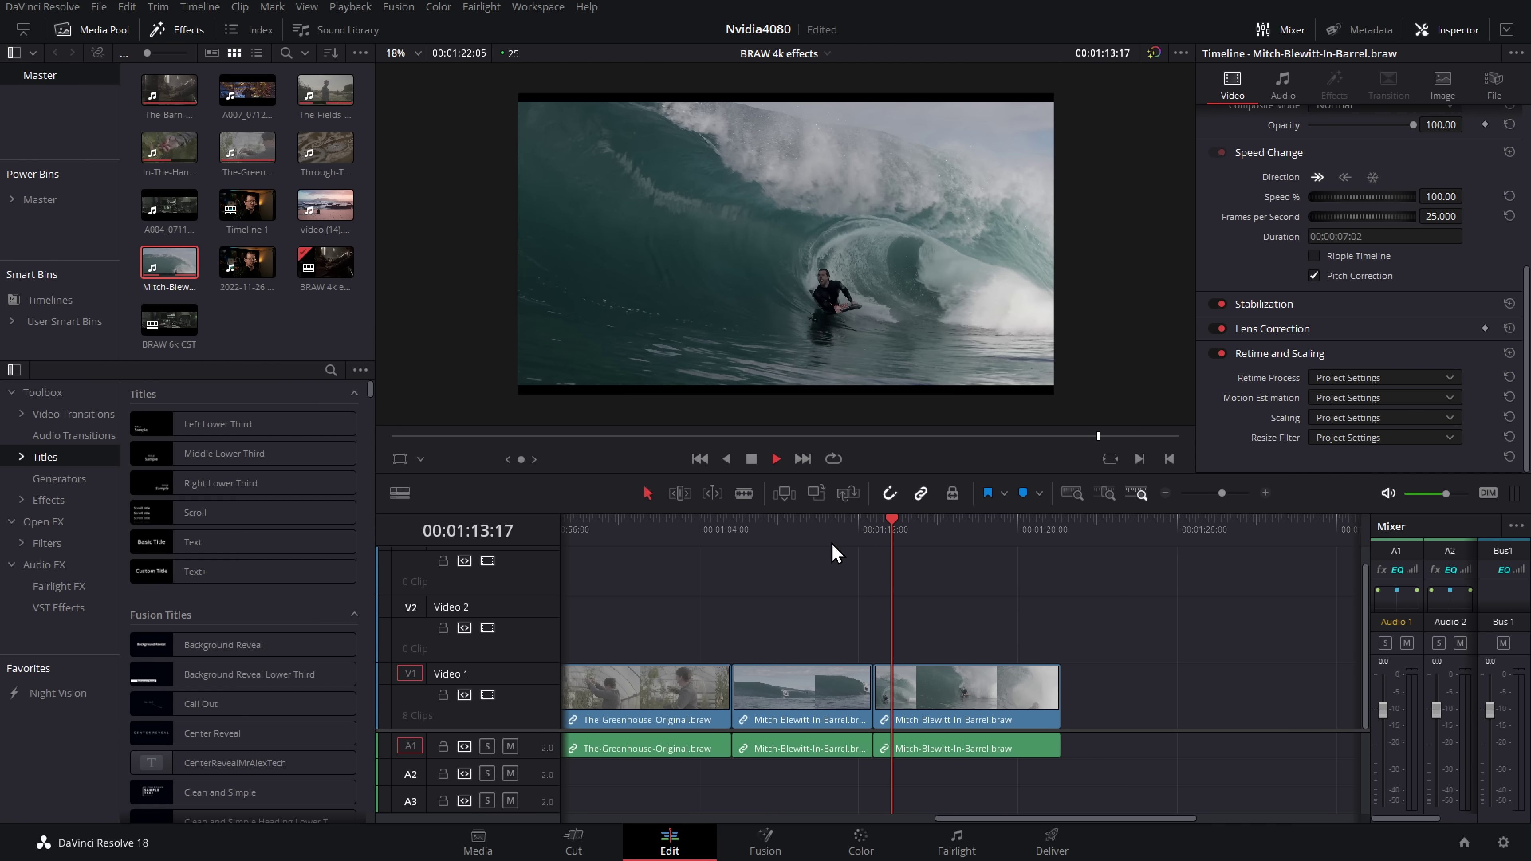
pyautogui.press('space')
pyautogui.click(980, 714)
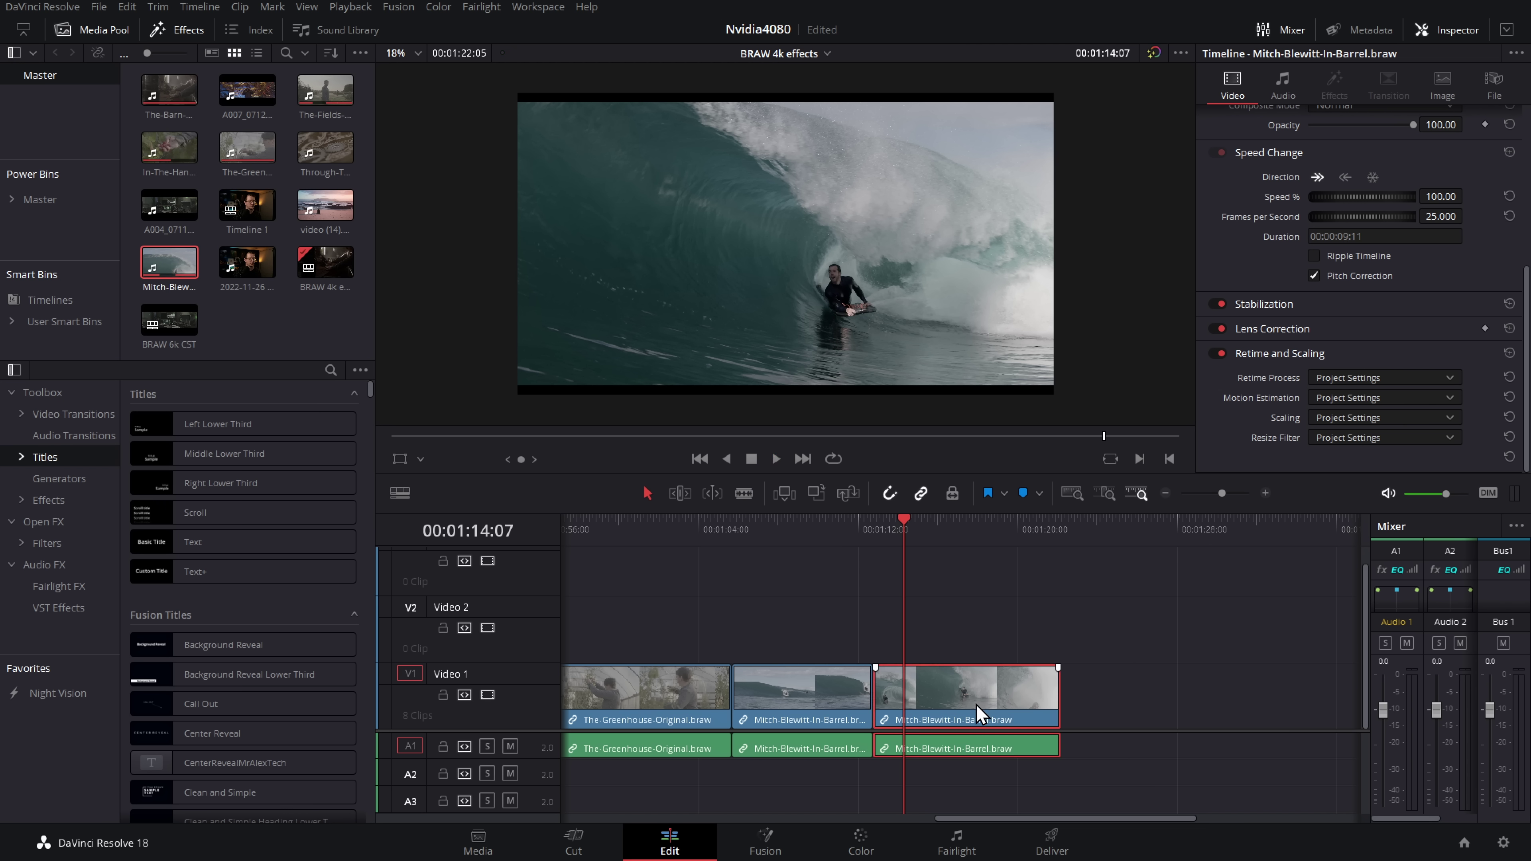
pyautogui.click(862, 839)
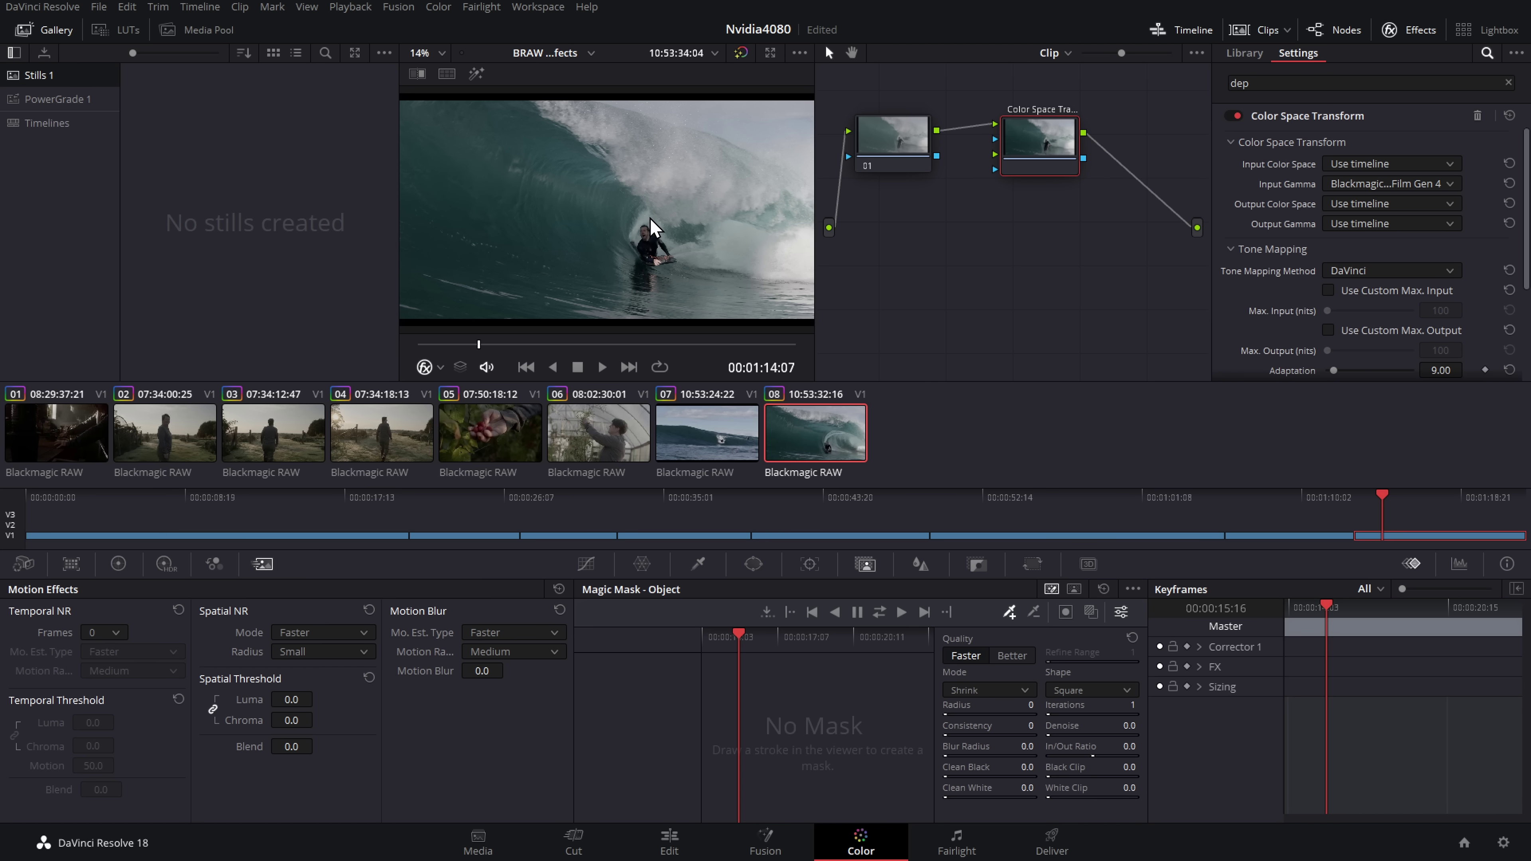
# Step: Track node 01's magic mask on the surfer forward from the clip start, with overlay shown
pyautogui.click(898, 160)
pyautogui.press('Up')
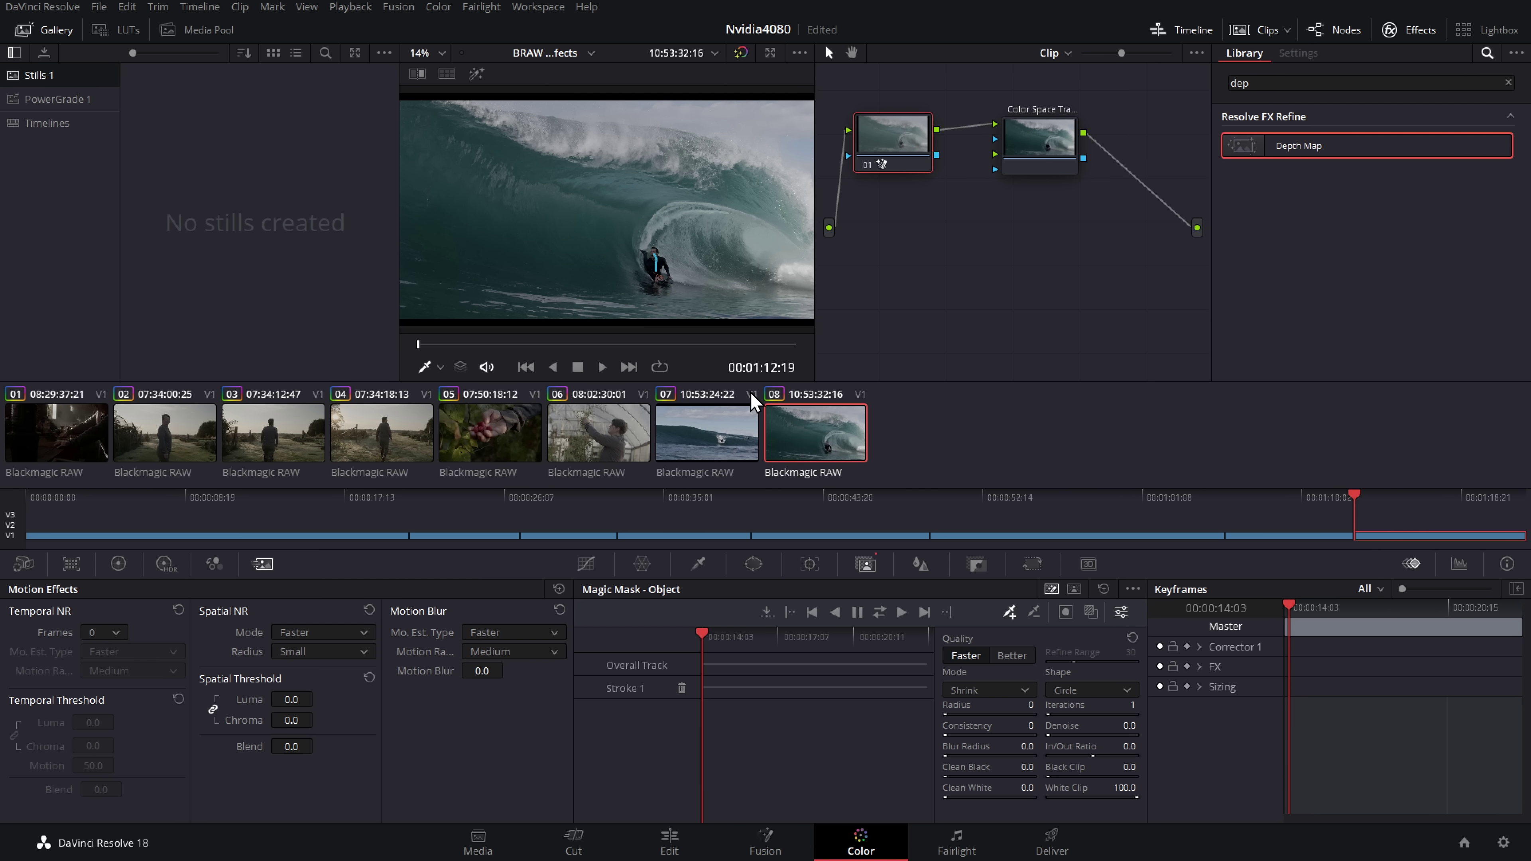
pyautogui.click(1091, 613)
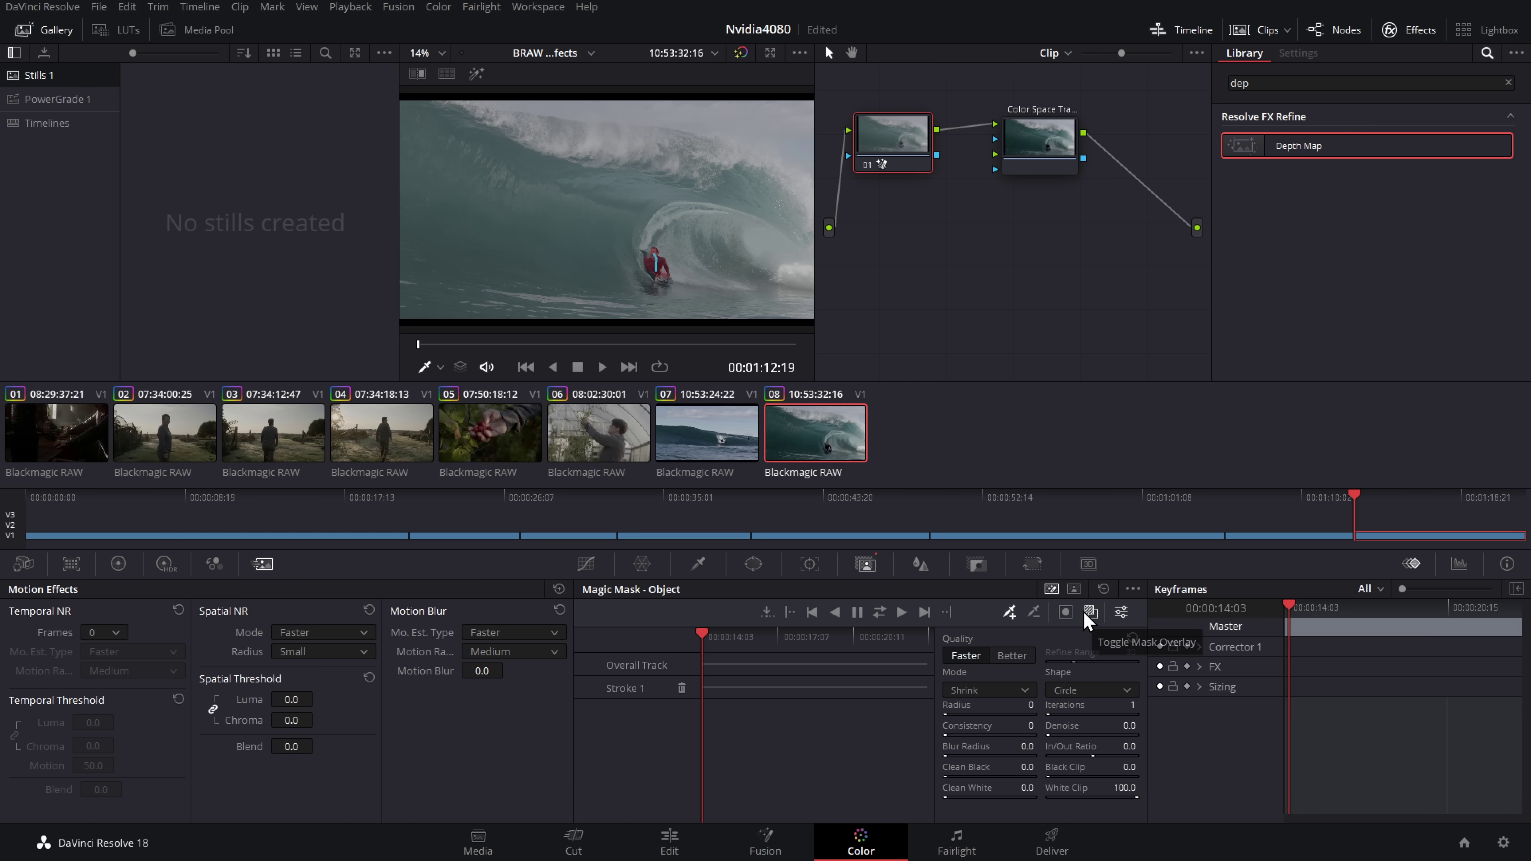
pyautogui.click(902, 619)
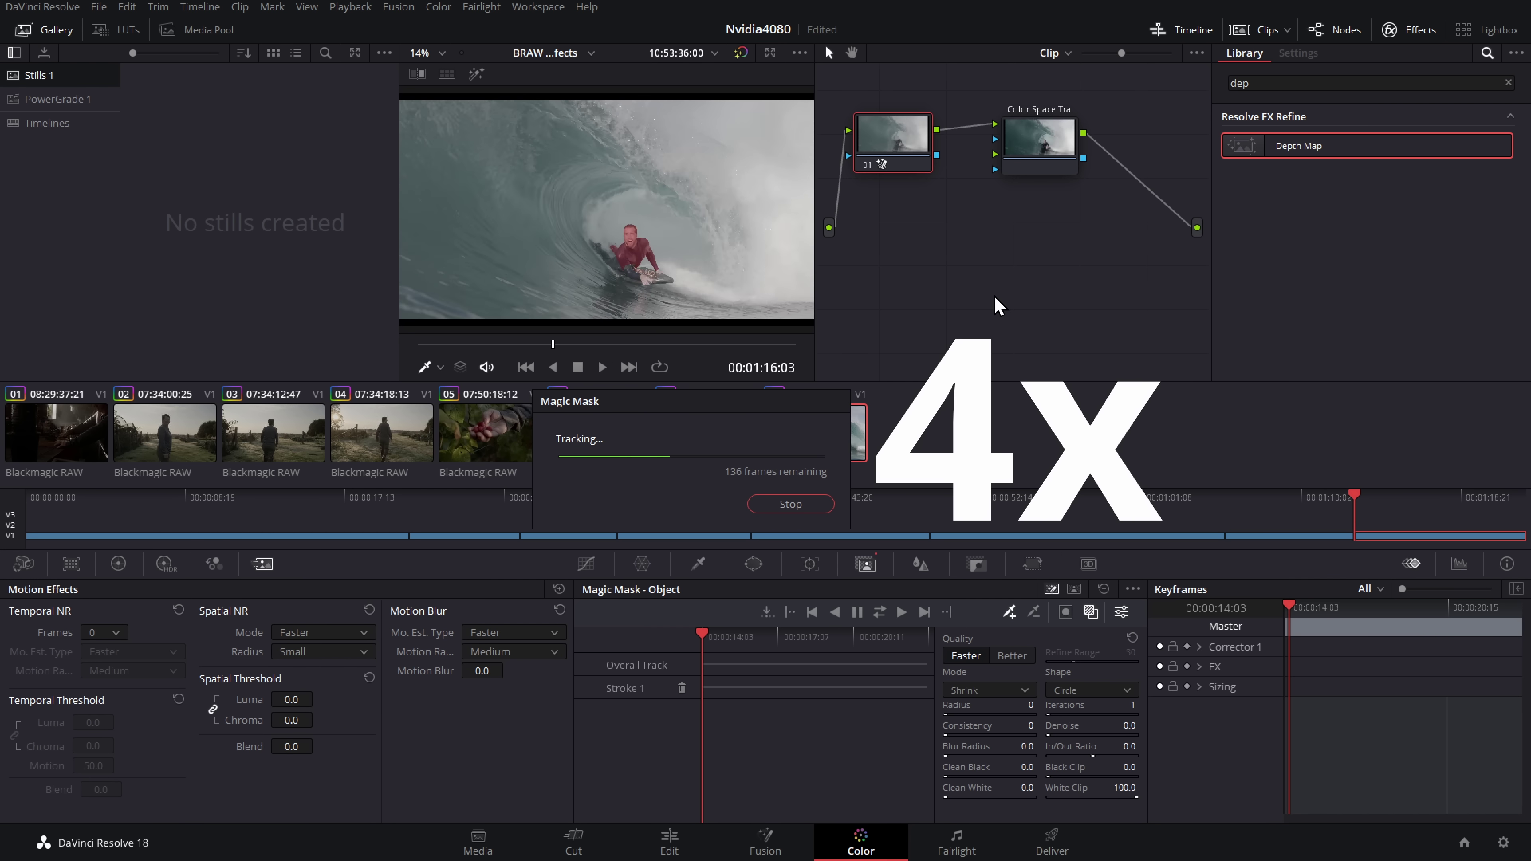
pyautogui.click(602, 367)
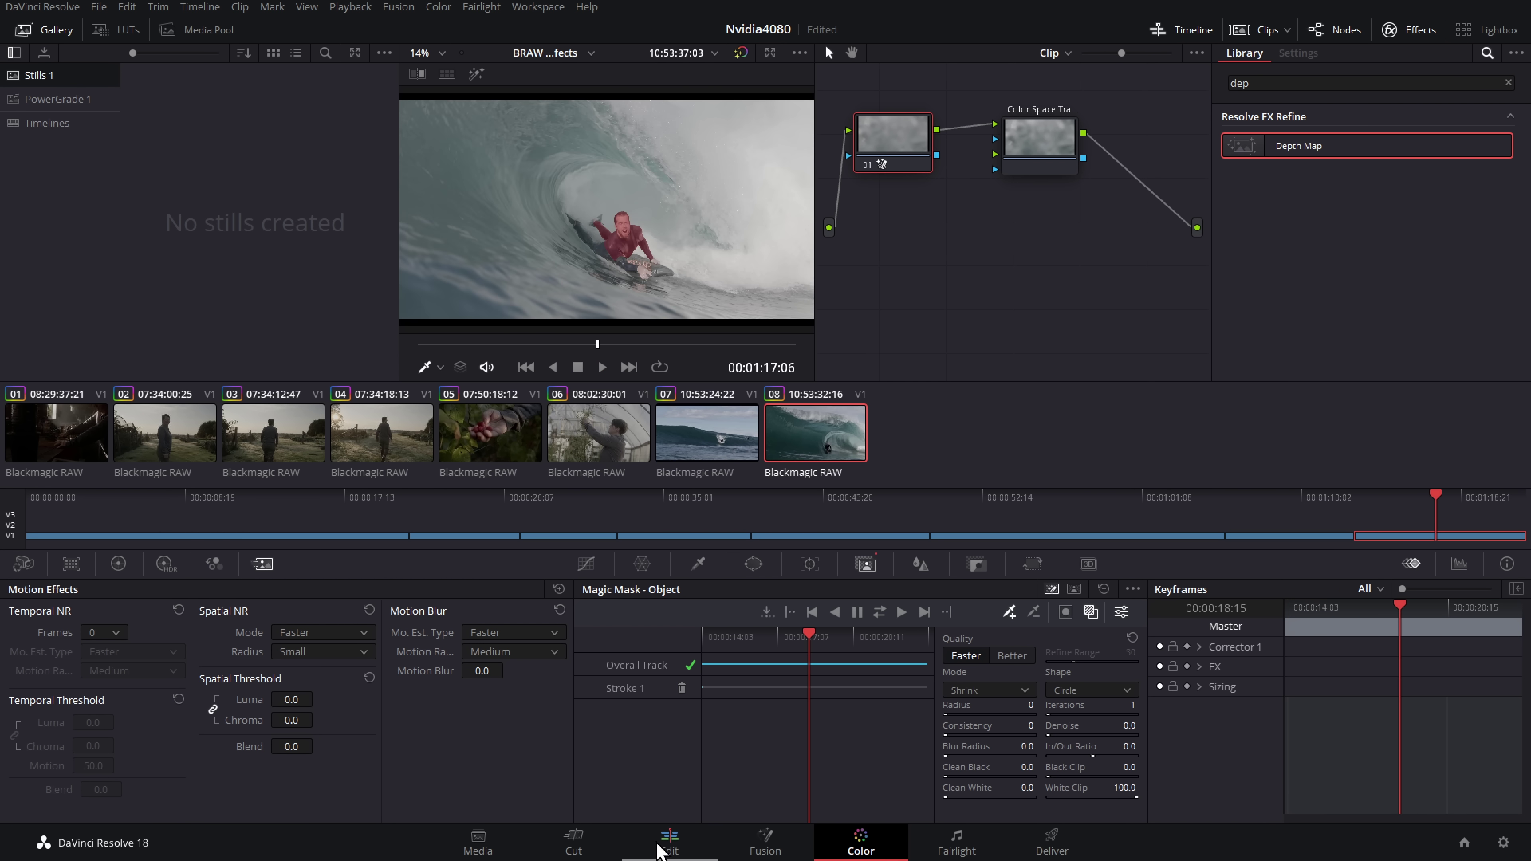
# Step: Back on the Edit page, play the masked surf clip from its start
pyautogui.click(669, 842)
pyautogui.click(880, 530)
pyautogui.press('space')
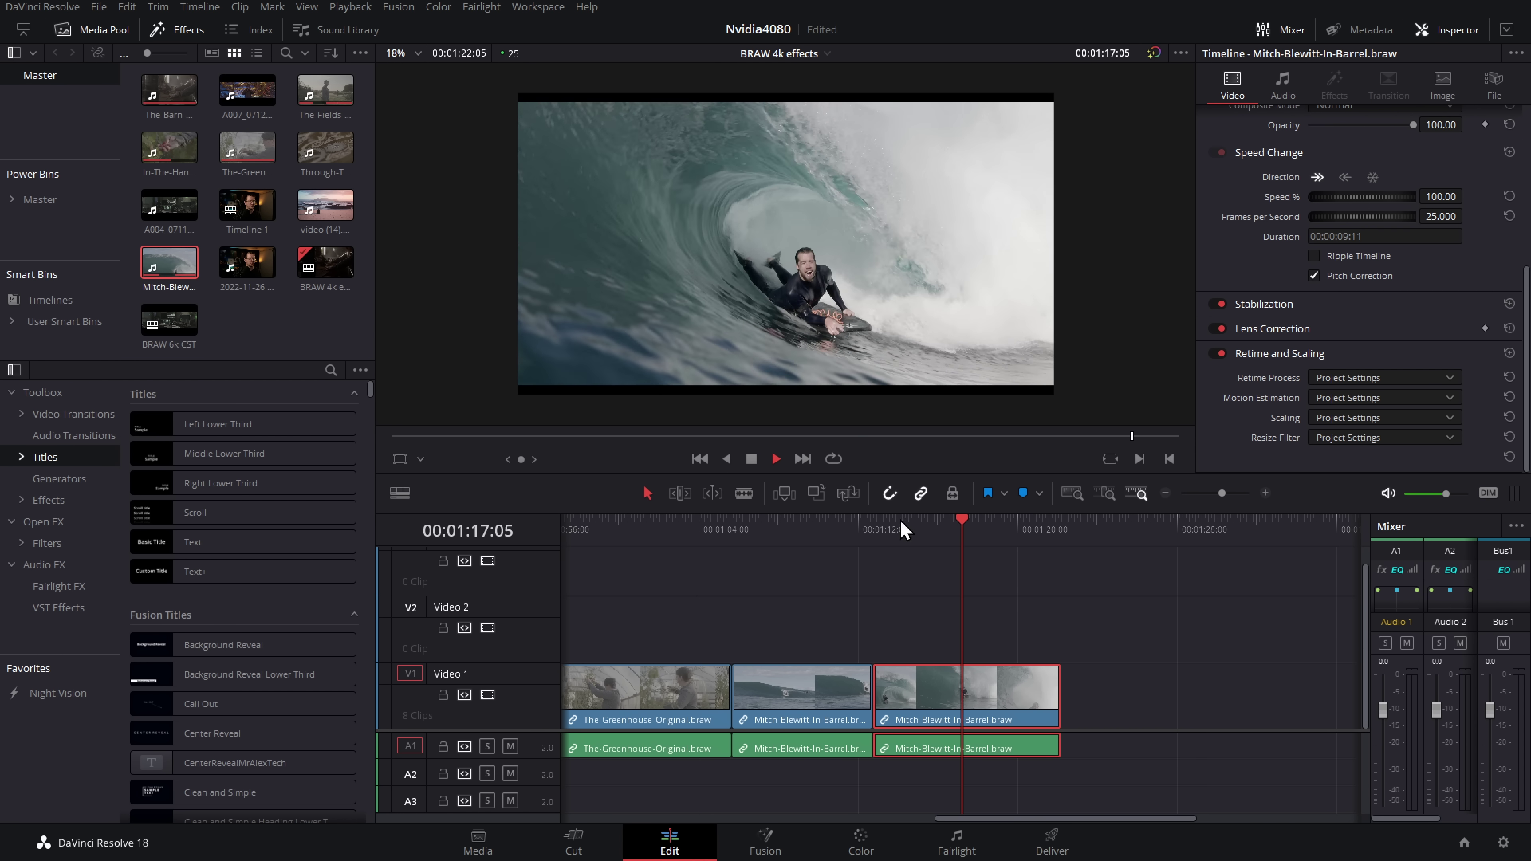
pyautogui.press('space')
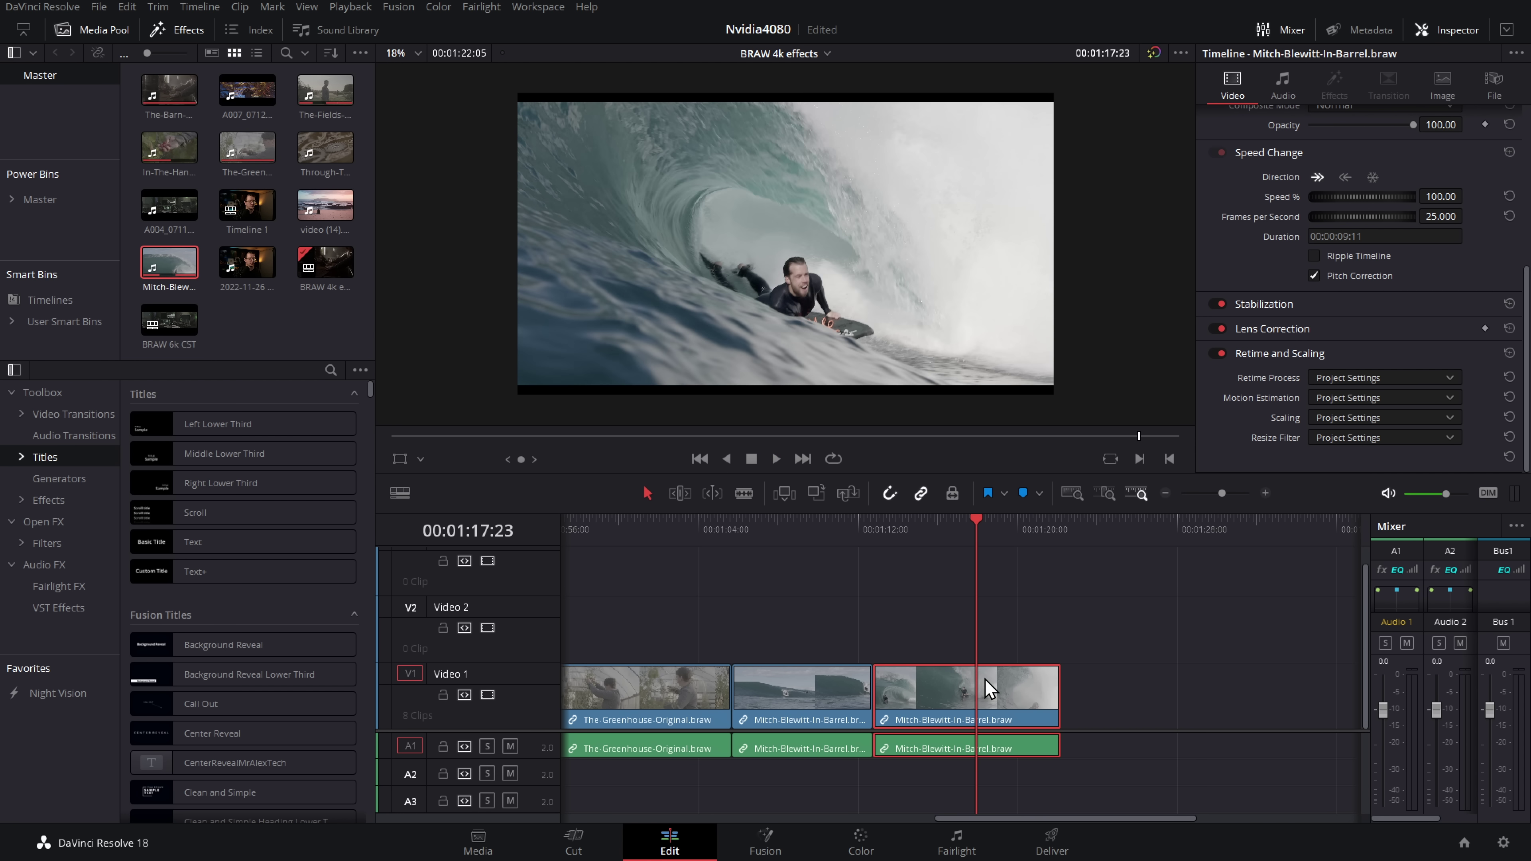
# Step: On the Color page, nudge the Color Space Transform node slightly right
pyautogui.click(859, 841)
pyautogui.click(1108, 145)
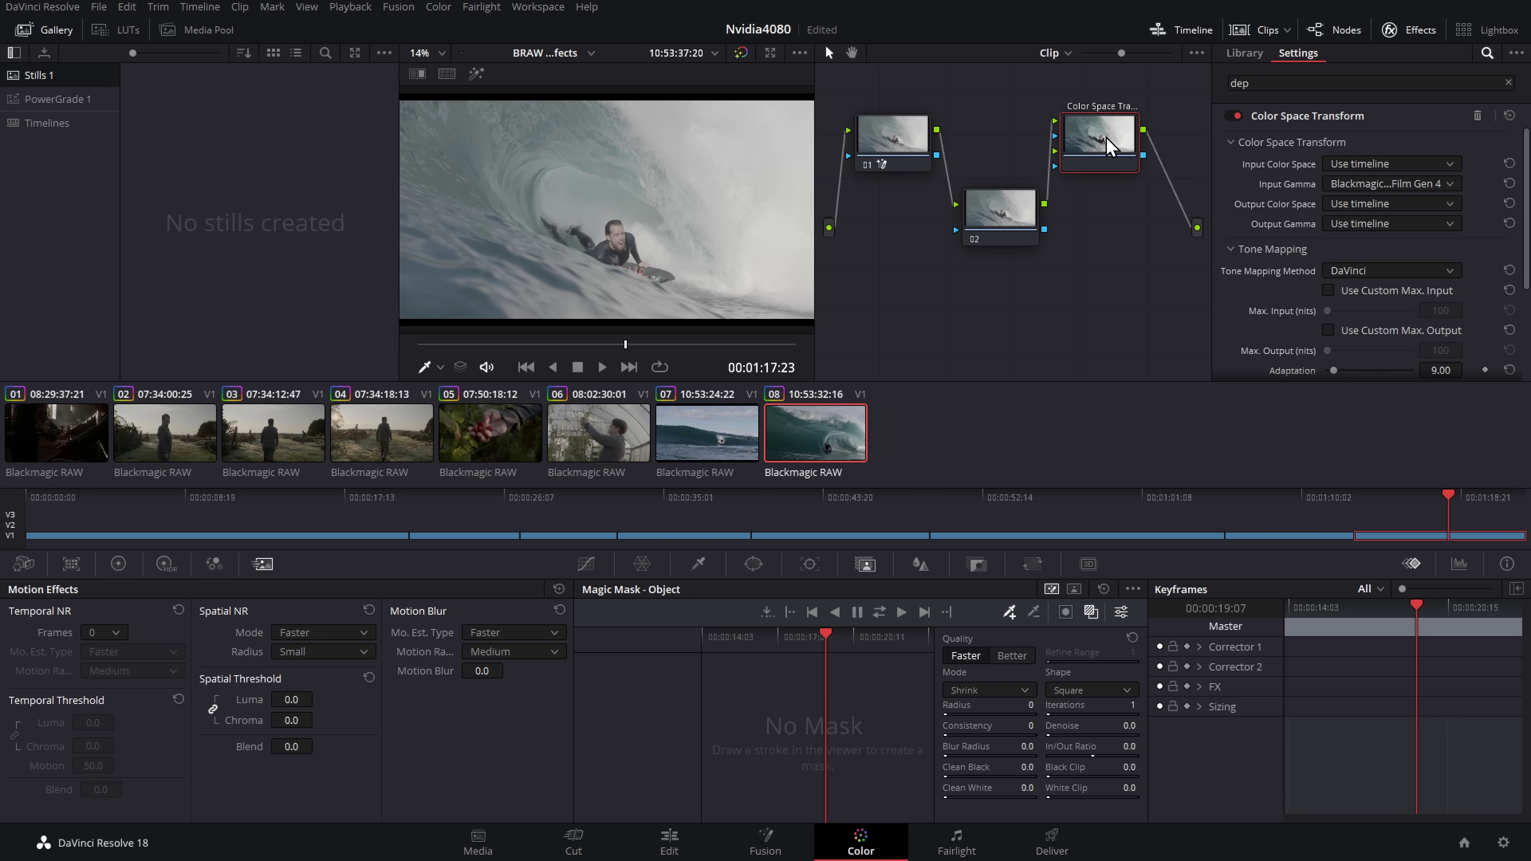
pyautogui.moveTo(1108, 145); pyautogui.dragTo(1117, 146)
# Step: Give node 02 Temporal NR over 2, then 5 frames, replaying the clip to test
pyautogui.click(994, 205)
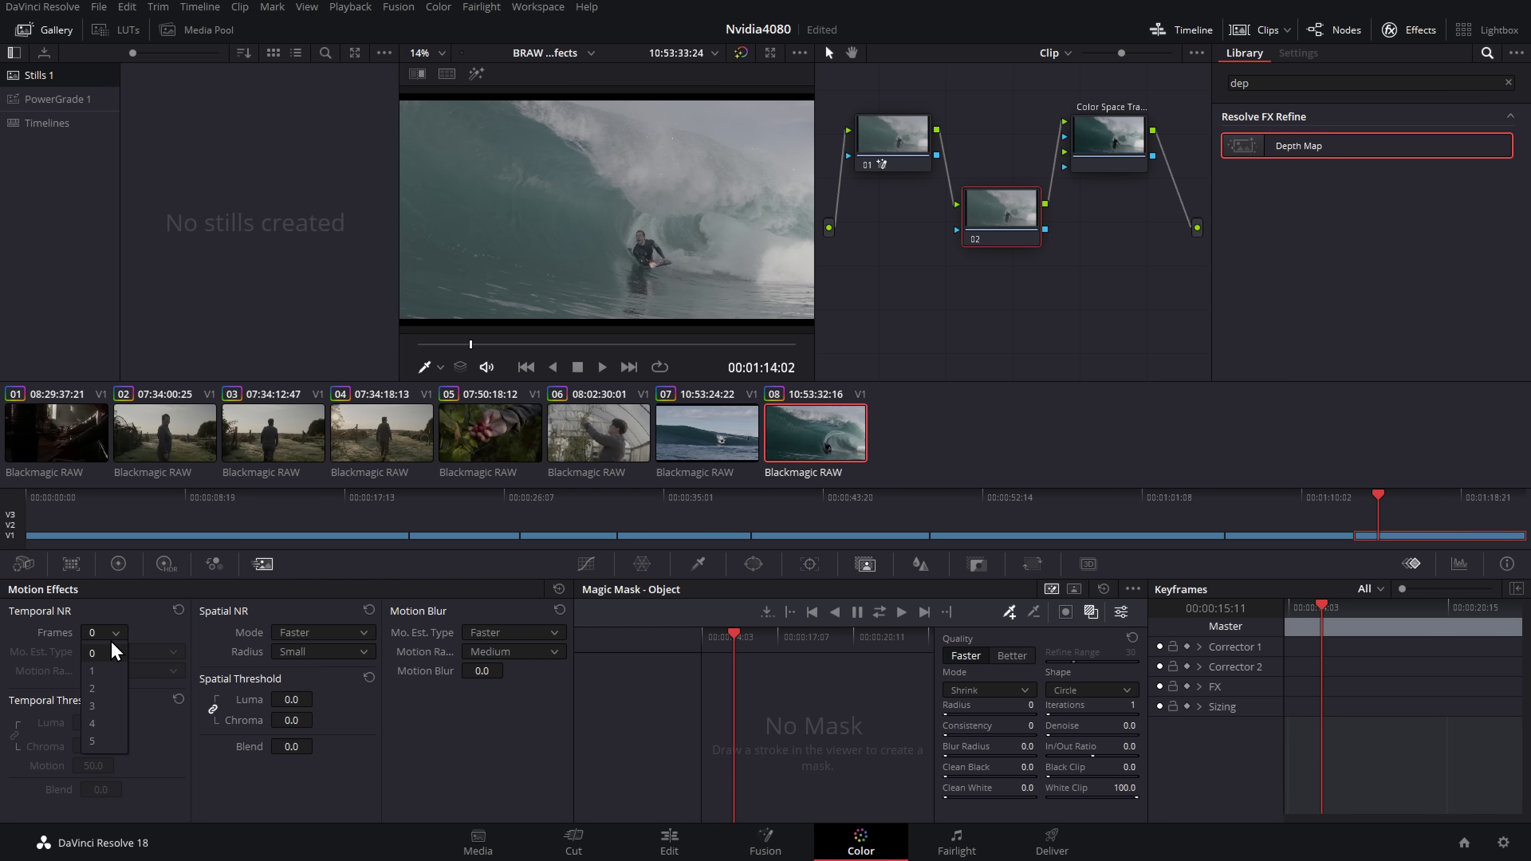
pyautogui.click(94, 688)
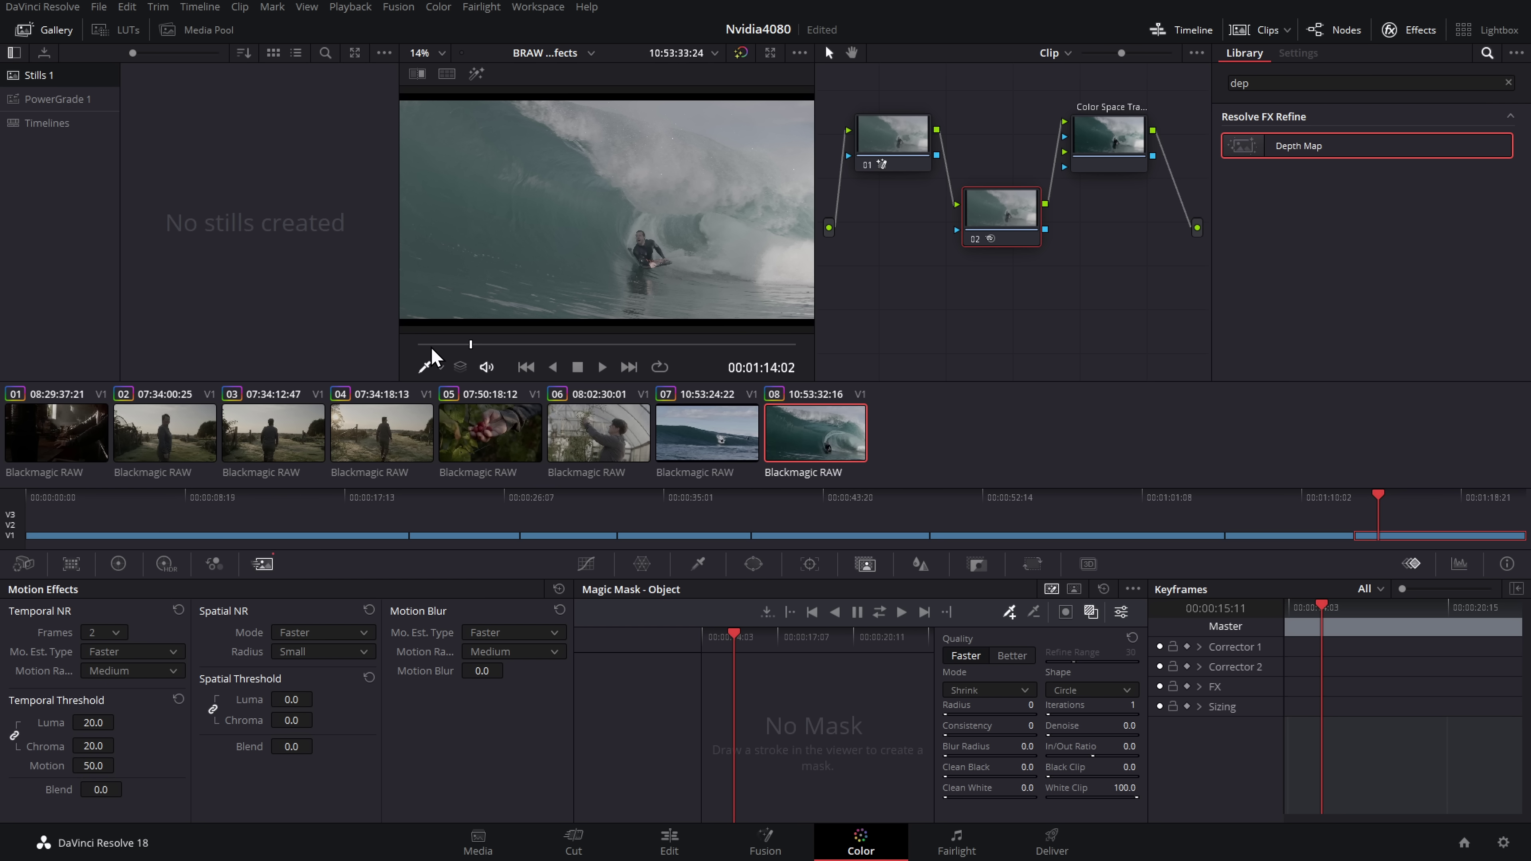
pyautogui.moveTo(470, 347); pyautogui.dragTo(427, 350)
pyautogui.press('space')
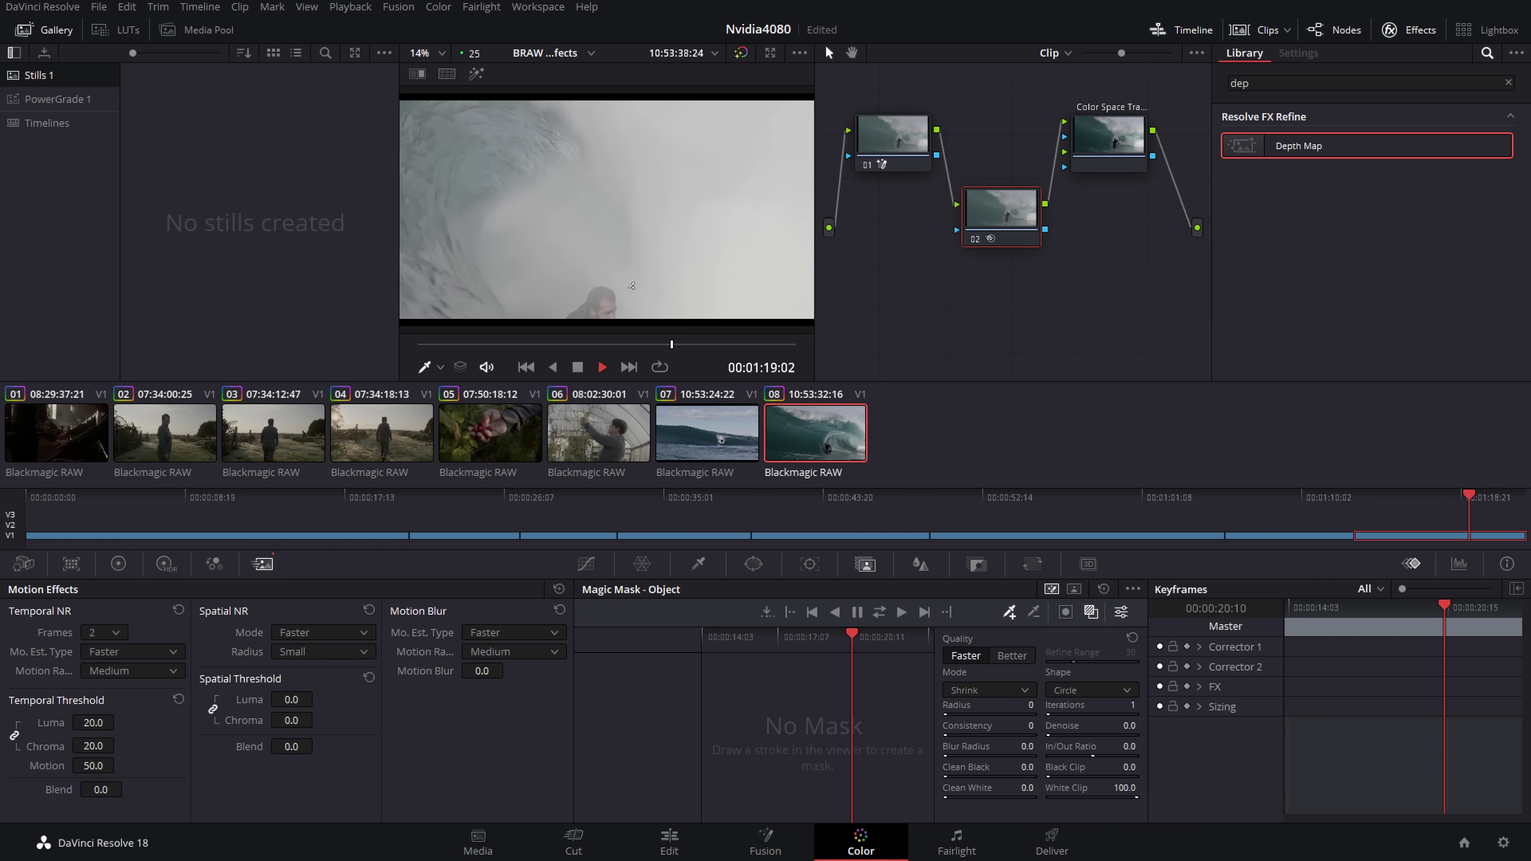
pyautogui.press('space')
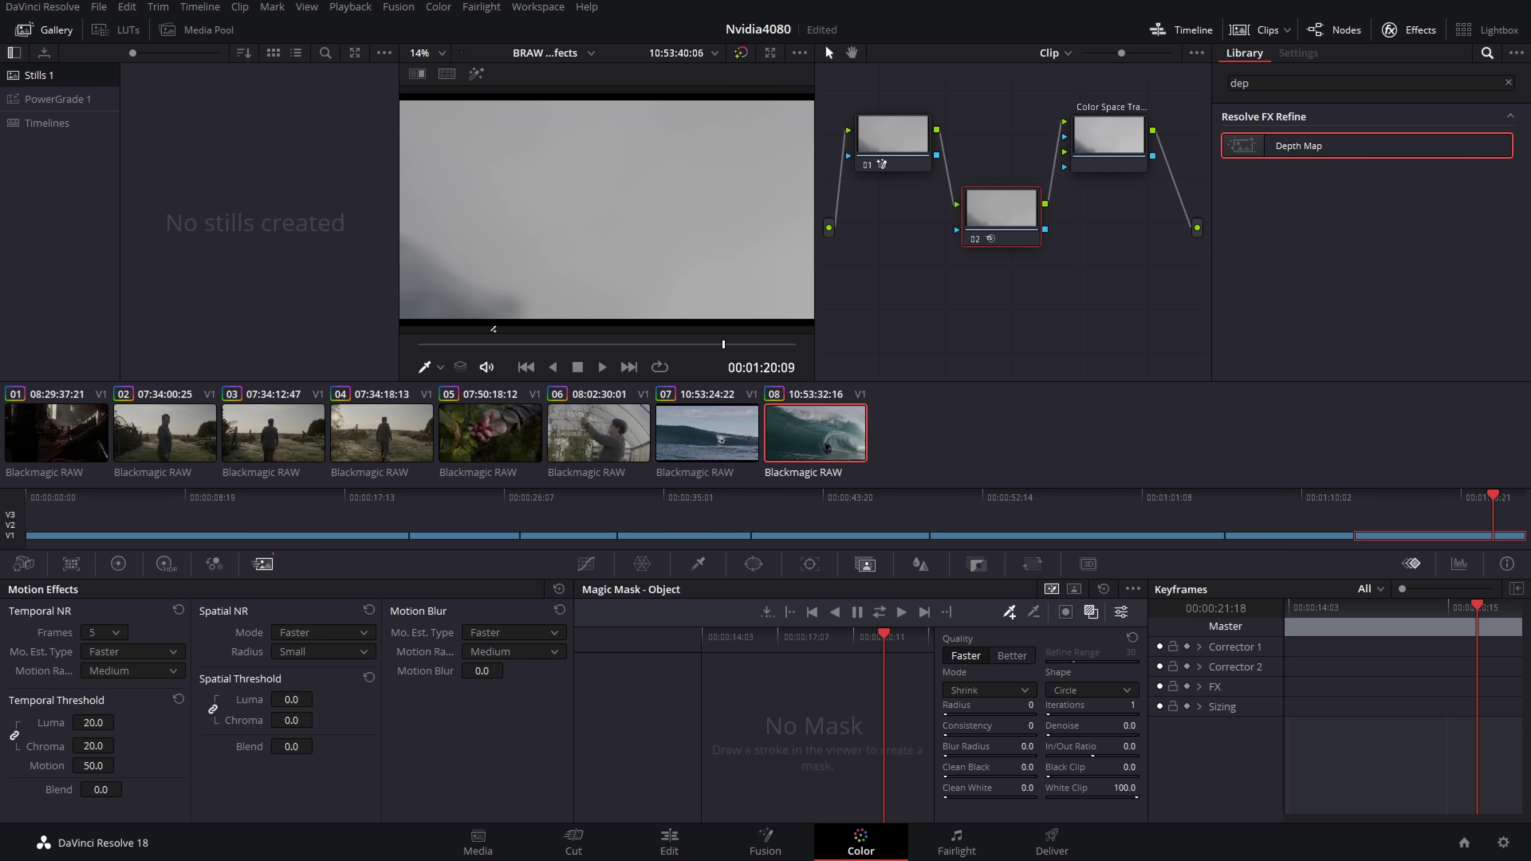
pyautogui.click(458, 344)
pyautogui.press('space')
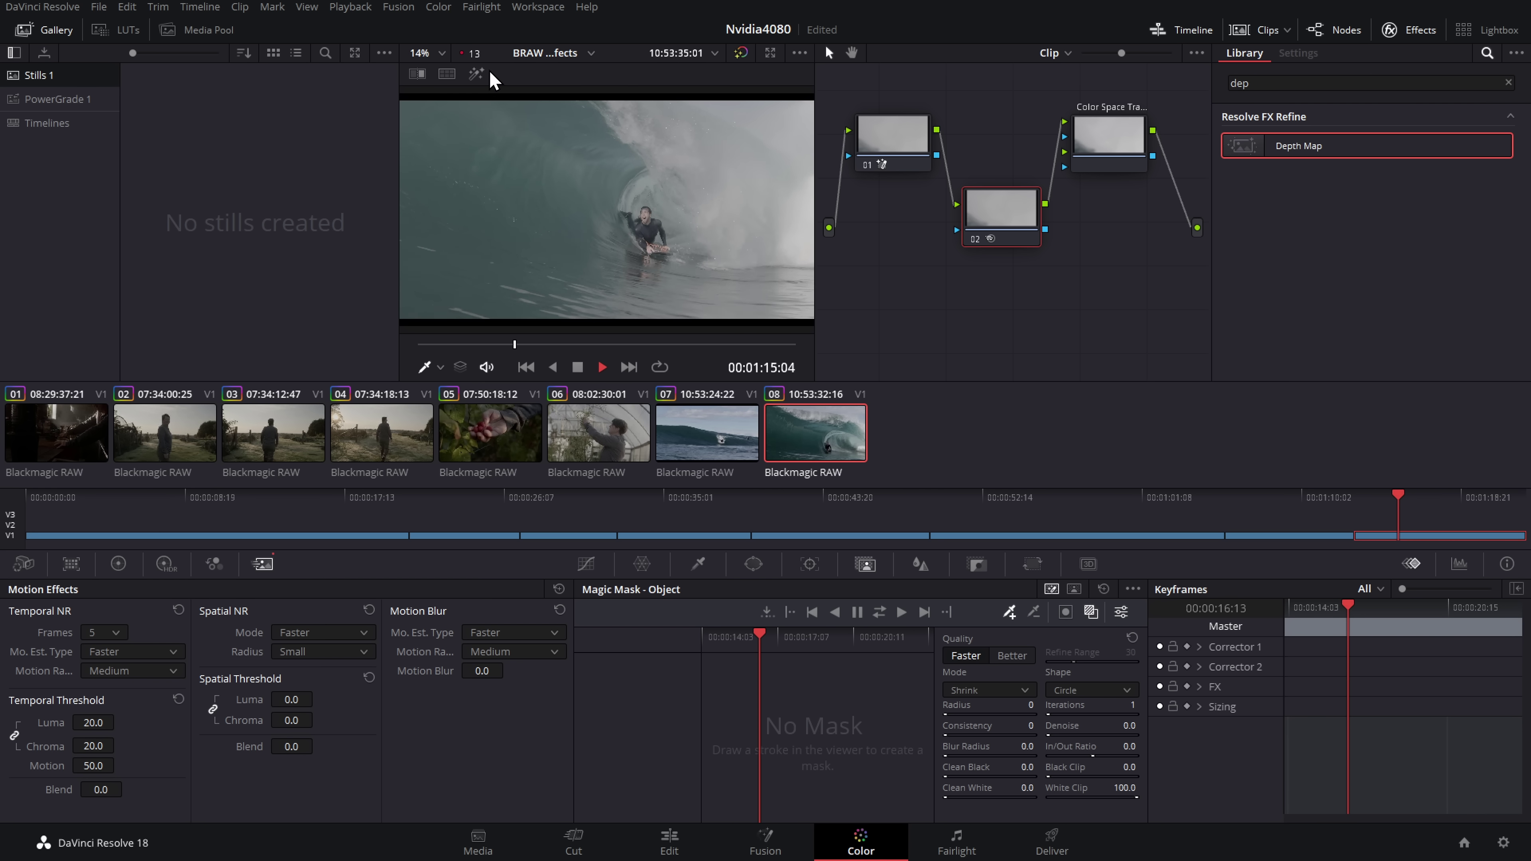
# Step: Set the Playback timeline proxy resolution to Half
pyautogui.click(350, 7)
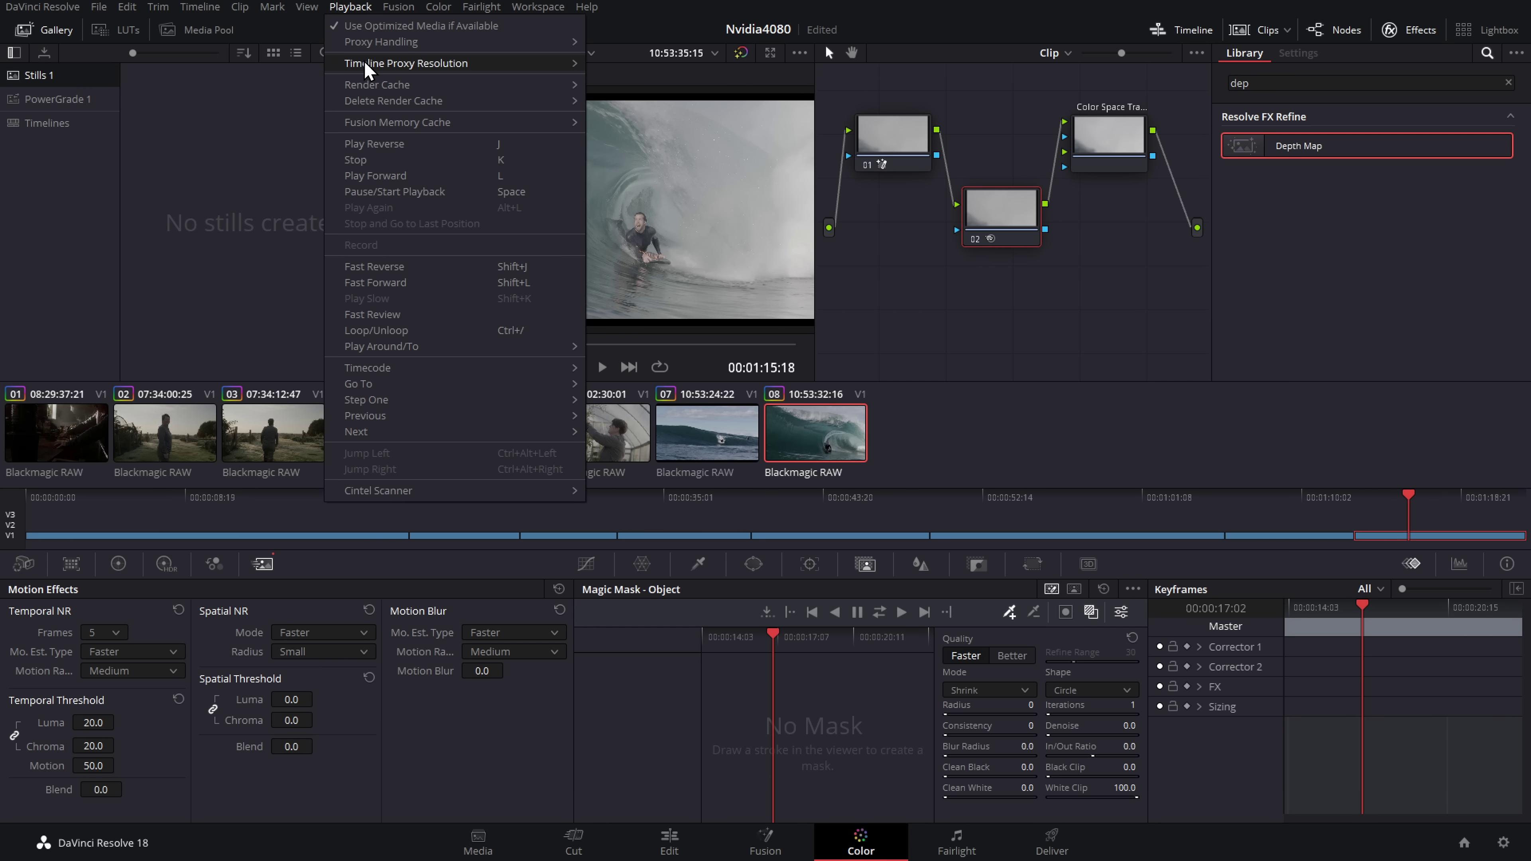
pyautogui.moveTo(530, 63)
pyautogui.click(616, 79)
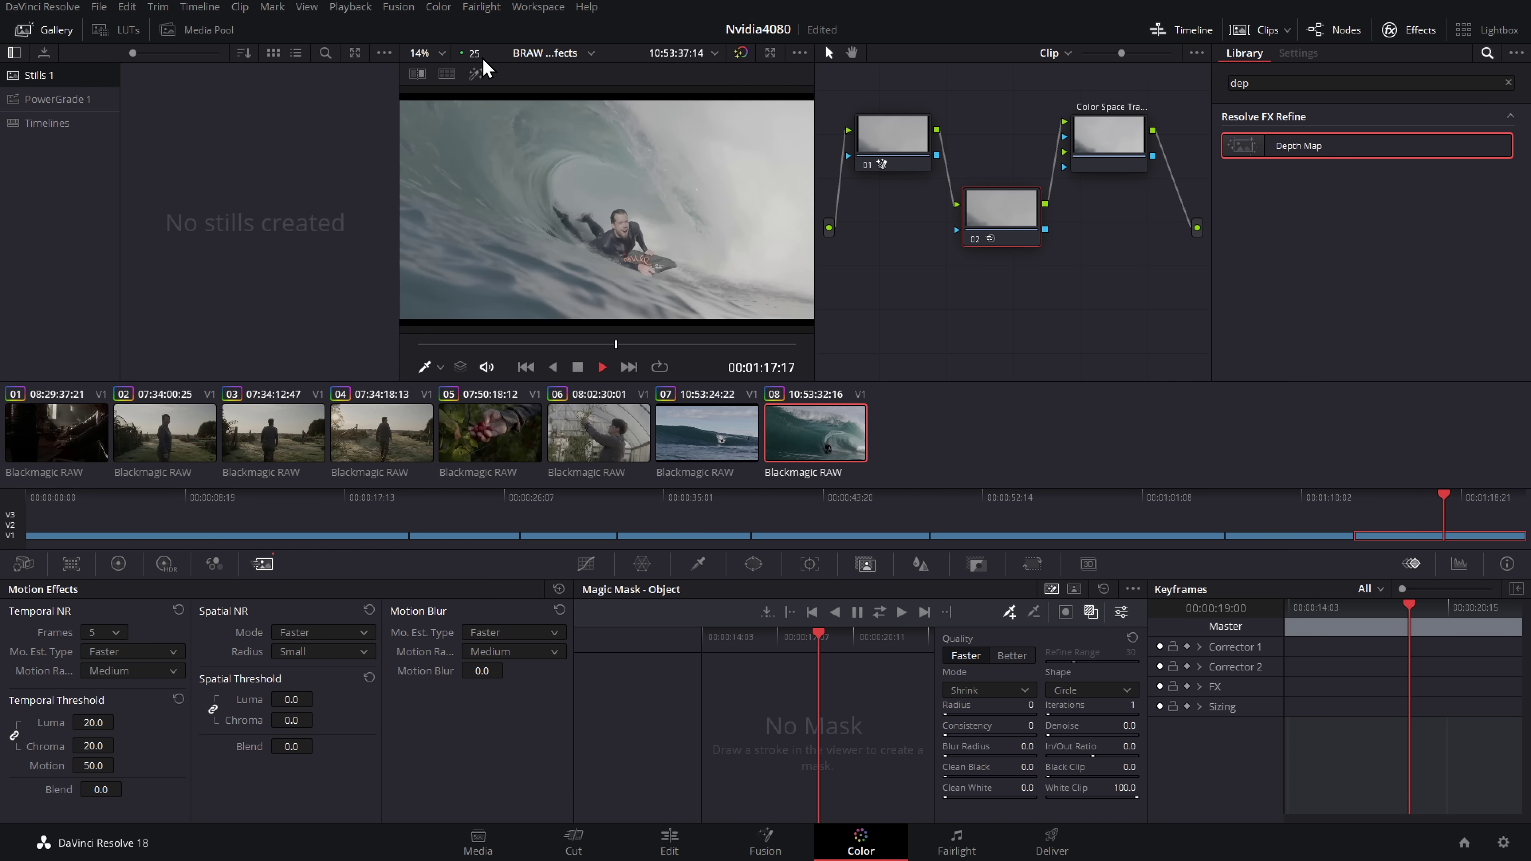
# Step: Replay the noise-reduced surf clip at half proxy resolution, stopping near its start
pyautogui.press('space')
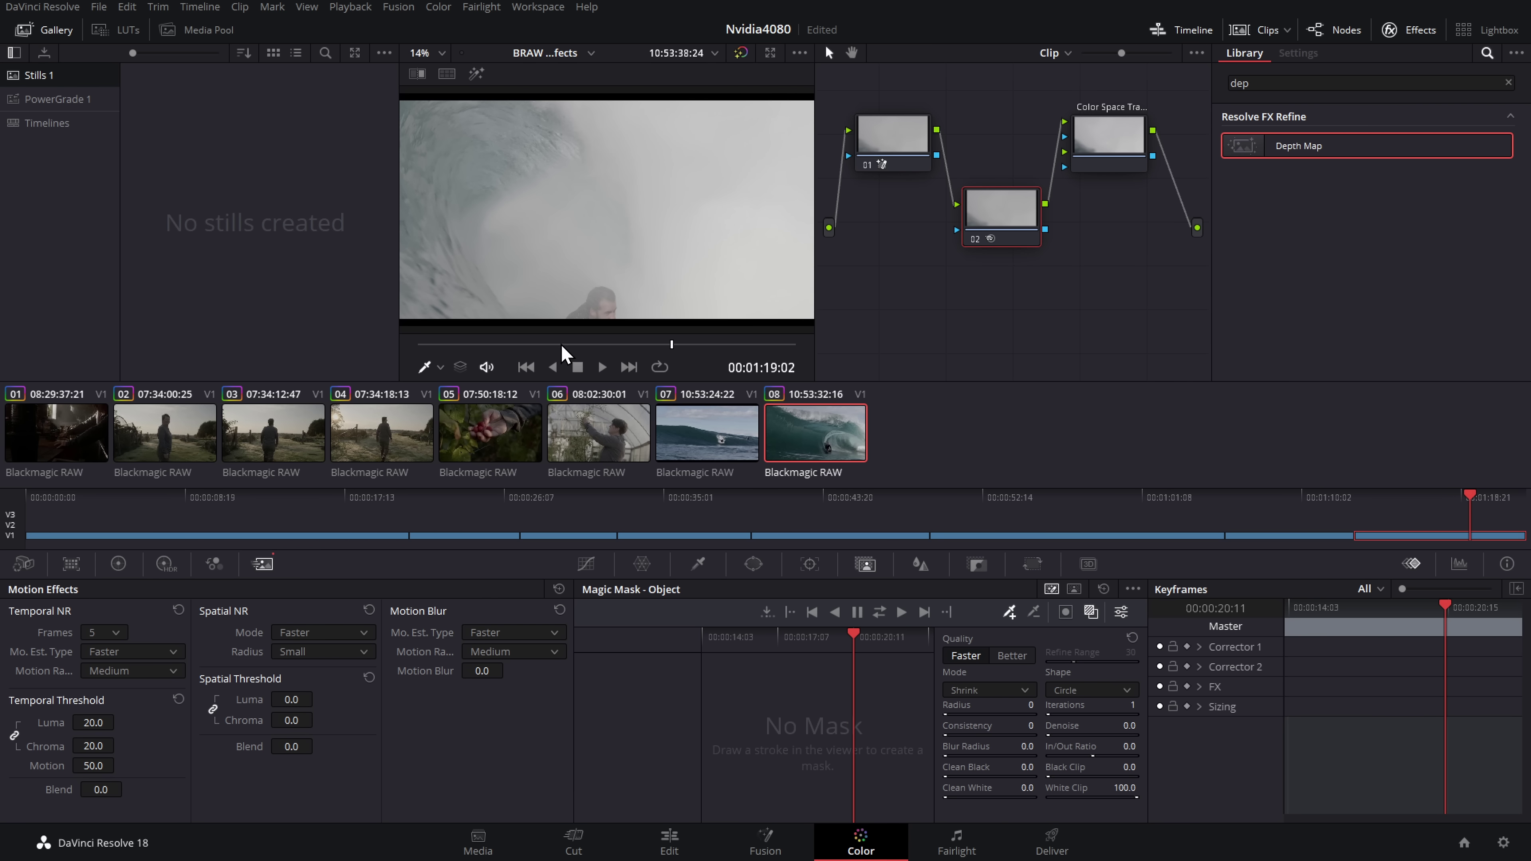
pyautogui.click(438, 345)
pyautogui.press('space')
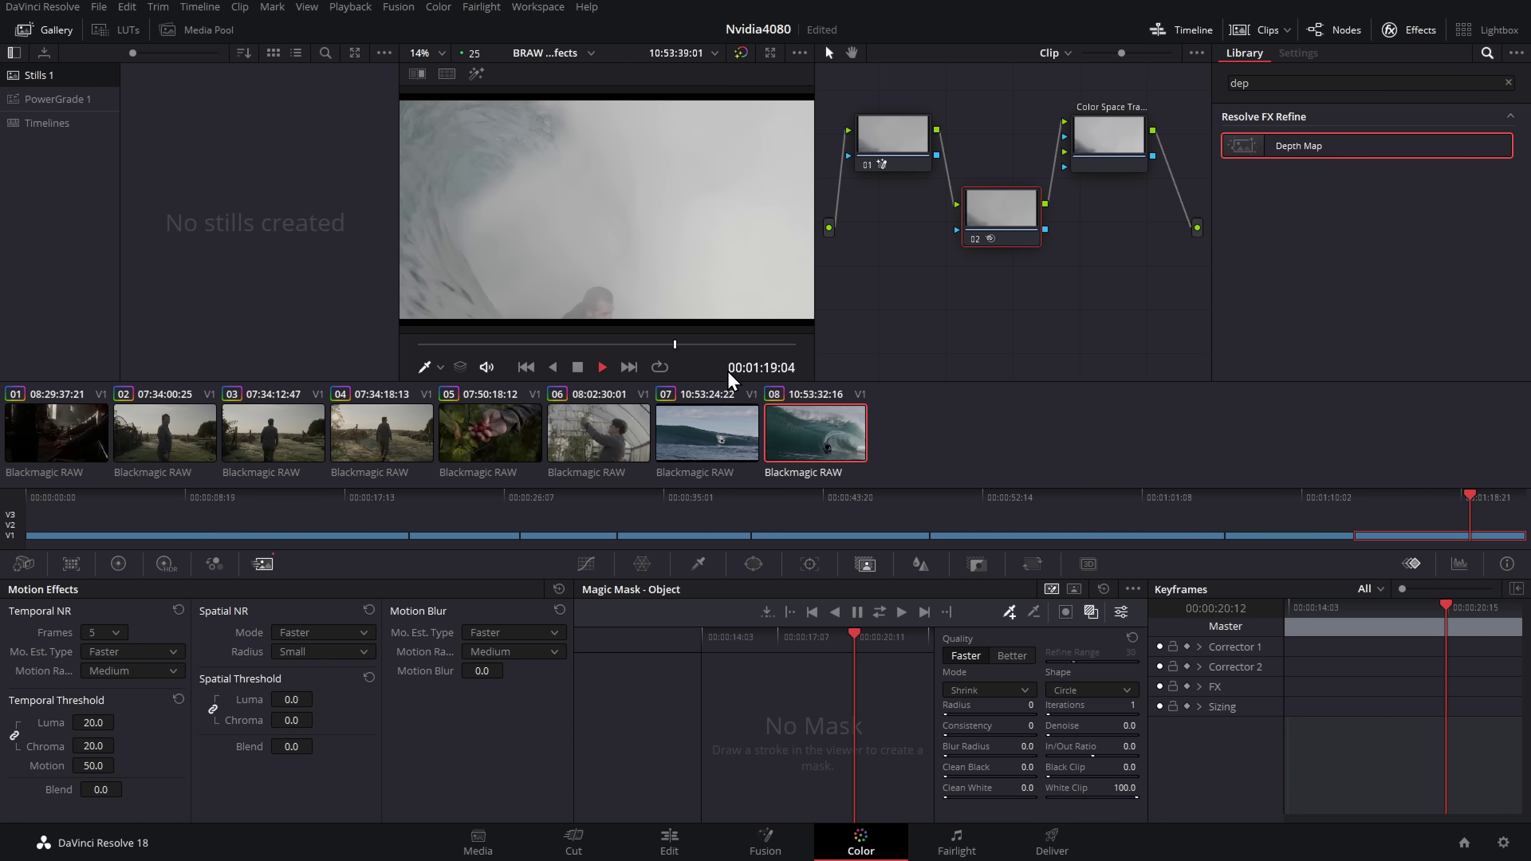
pyautogui.click(438, 344)
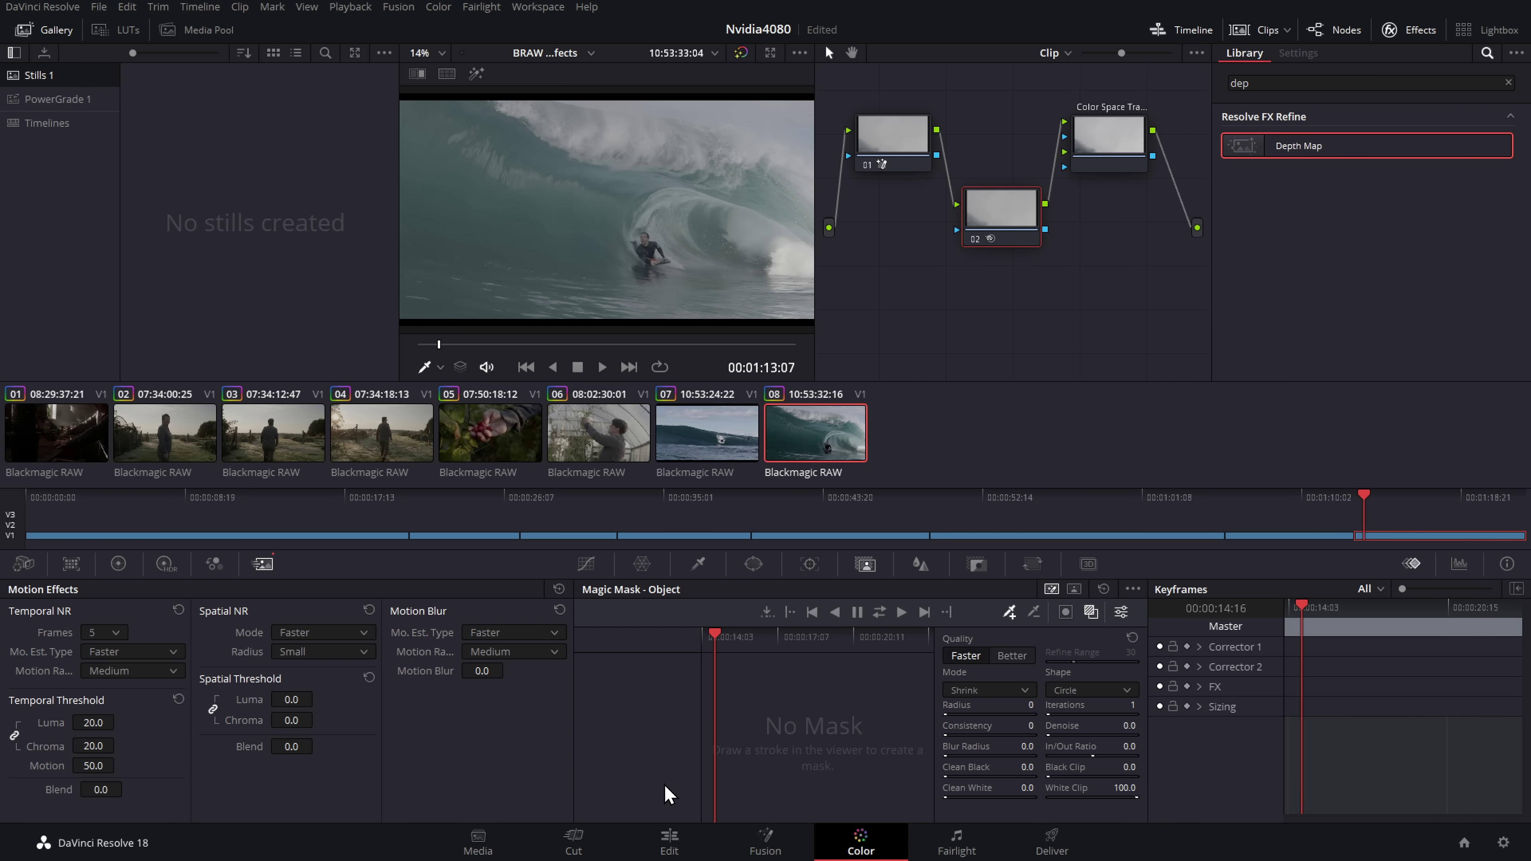